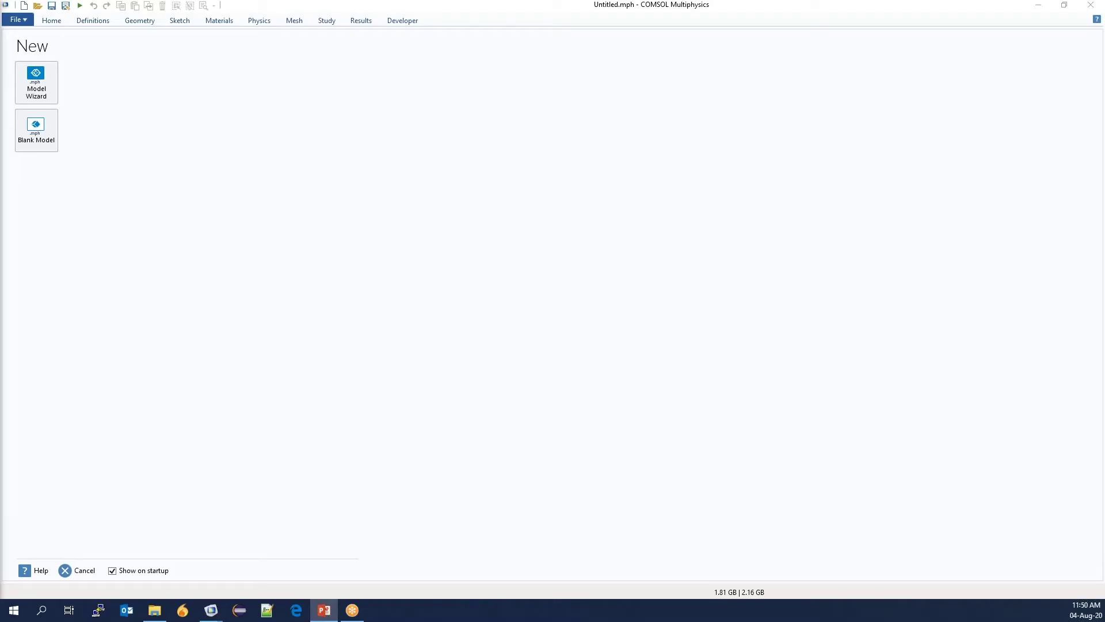
# Create a 2D model with Rotating Machinery, Magnetic (rmm) physics and a Stationary study
pyautogui.click(40, 81)
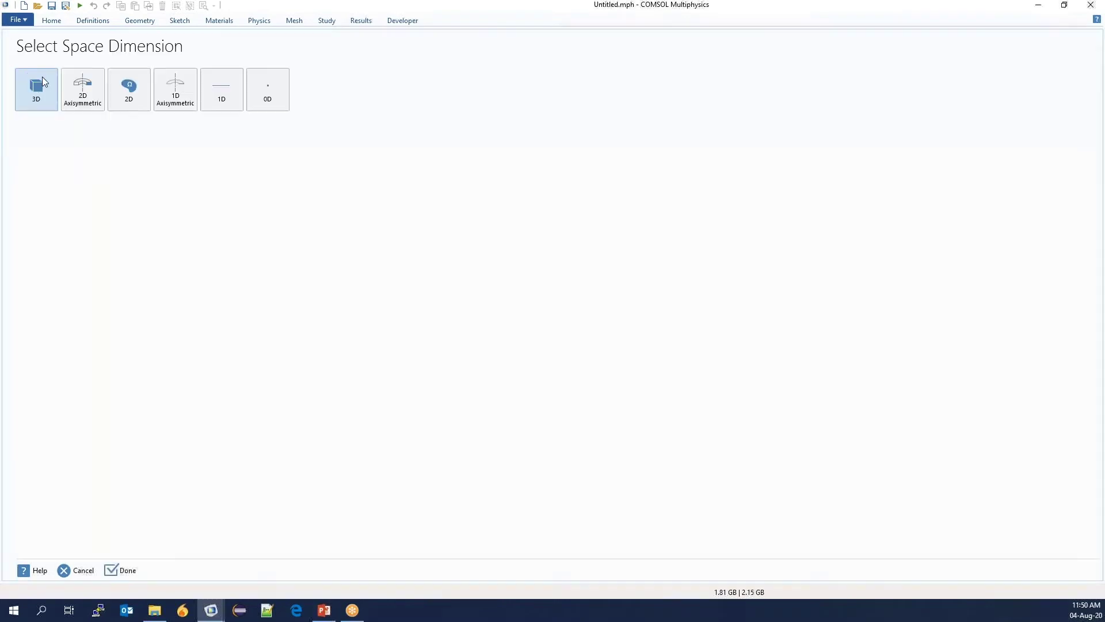
pyautogui.click(124, 93)
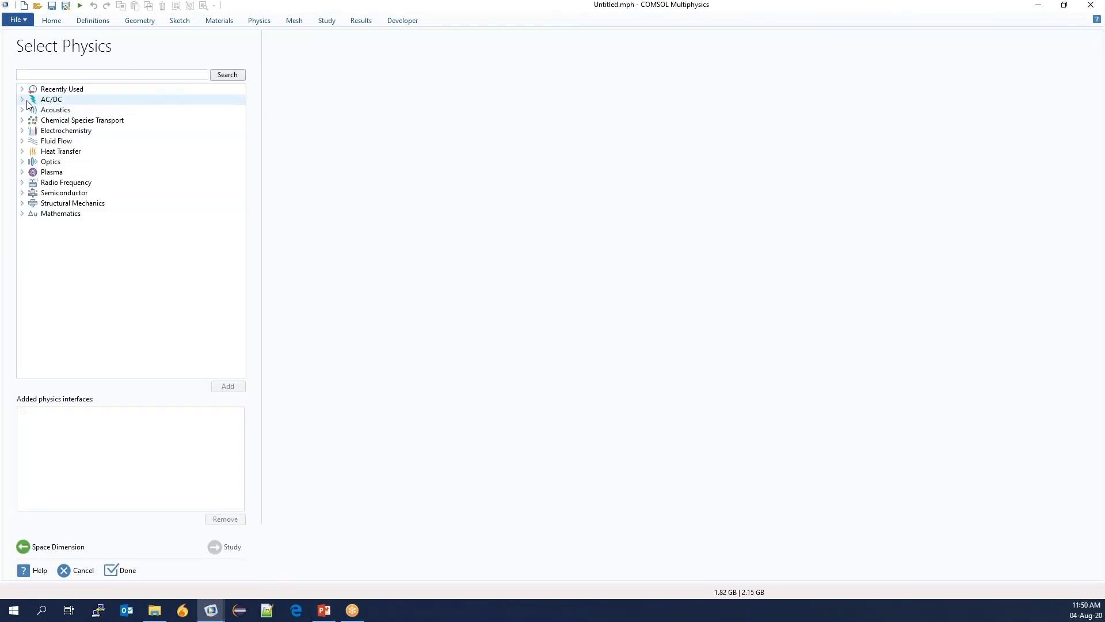
pyautogui.click(22, 99)
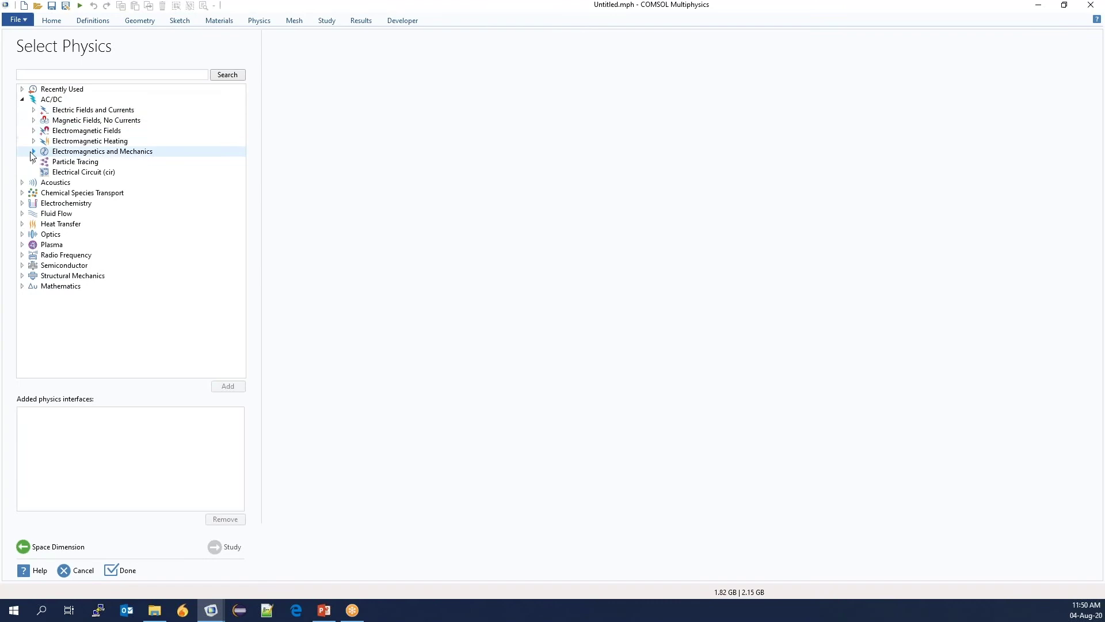
pyautogui.click(33, 151)
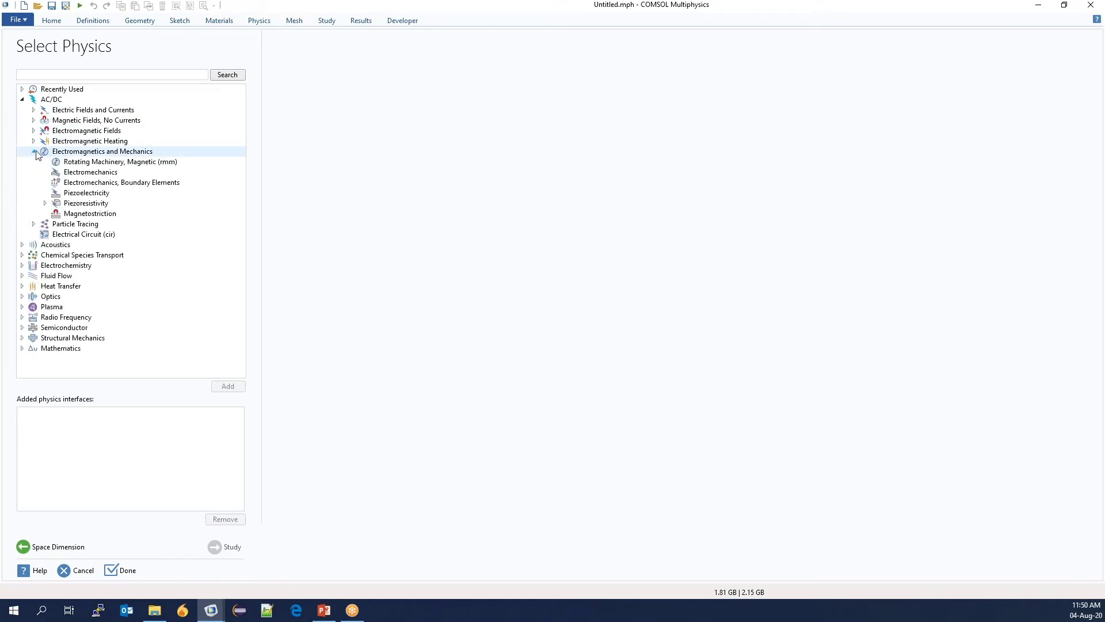
pyautogui.click(92, 161)
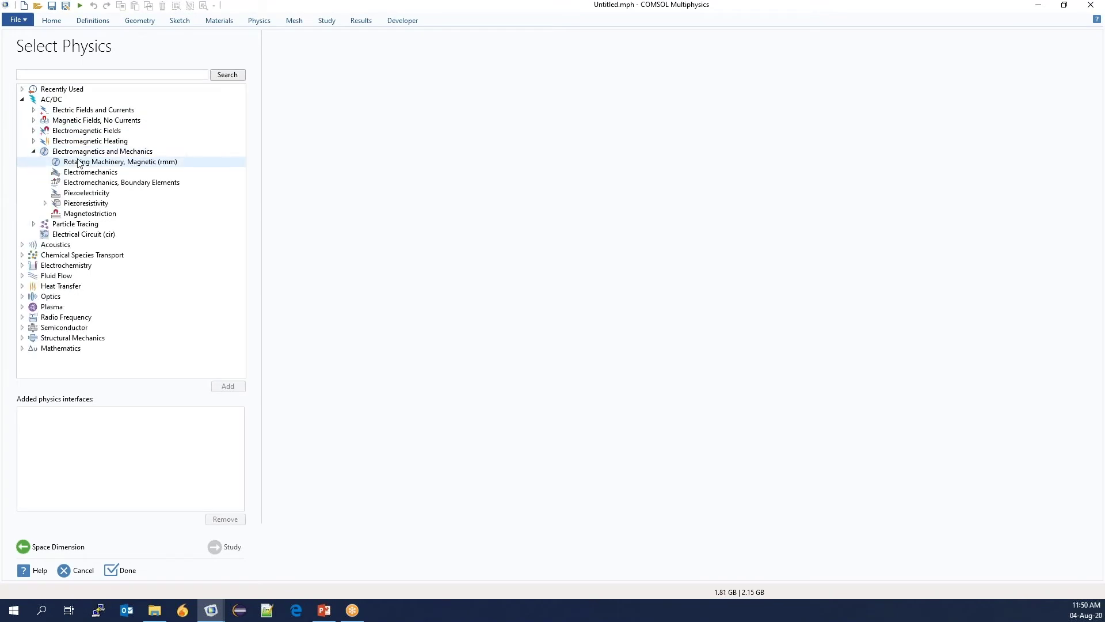
pyautogui.click(228, 386)
pyautogui.click(223, 548)
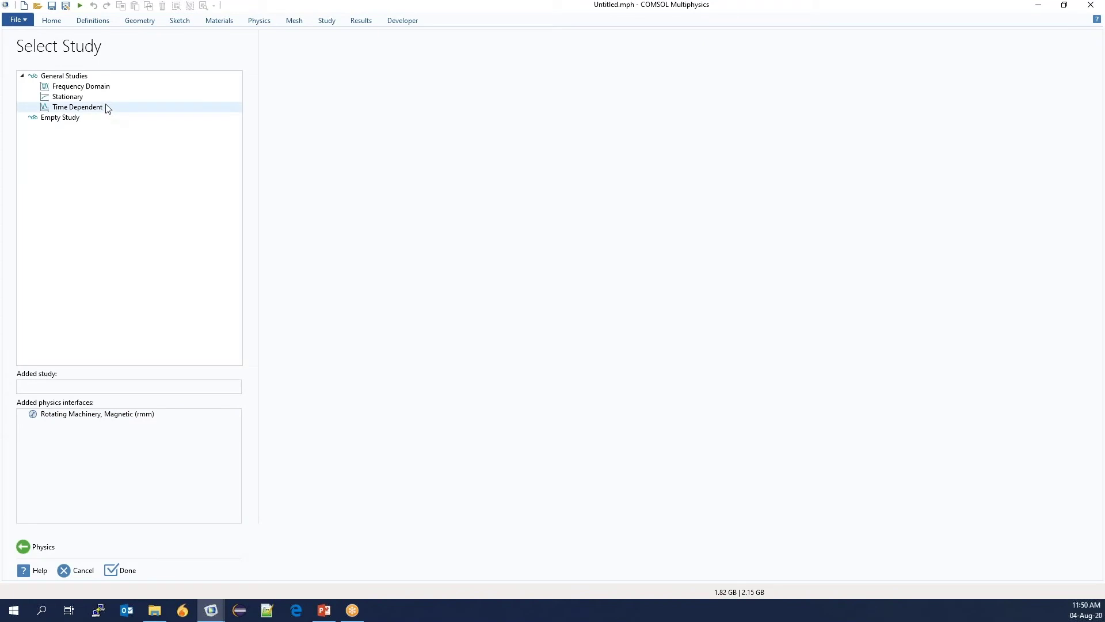
pyautogui.click(84, 96)
pyautogui.click(125, 571)
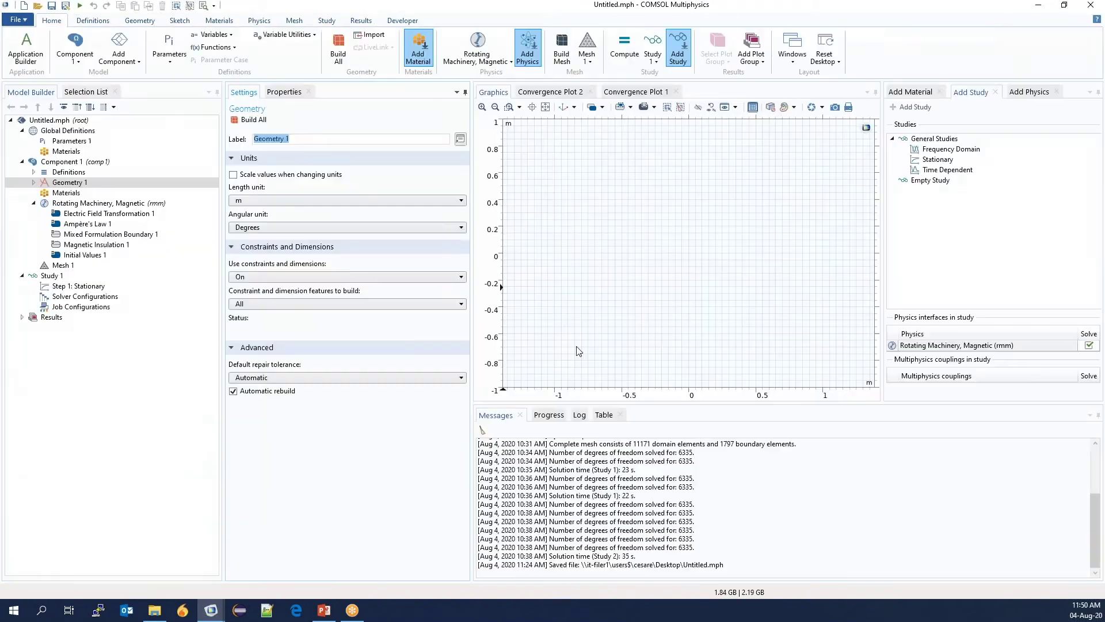
# Add the Emotor_2D_ExternalSlottedStator part from the ThreePhaseBrushlessPMmotors library to Geometry 1
pyautogui.rightClick(63, 185)
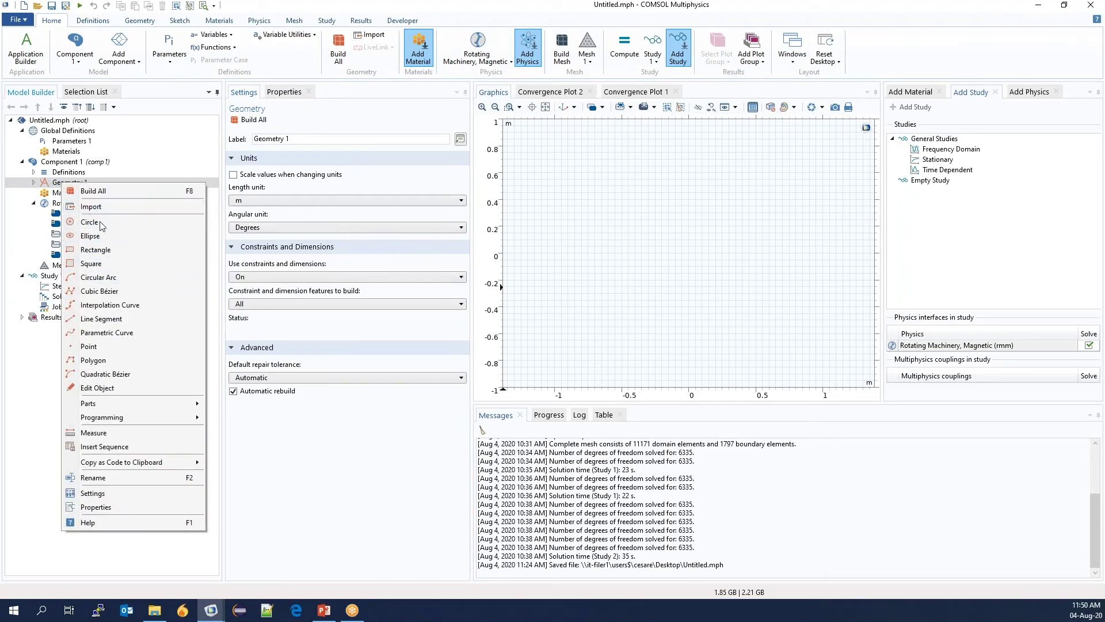
pyautogui.moveTo(143, 404)
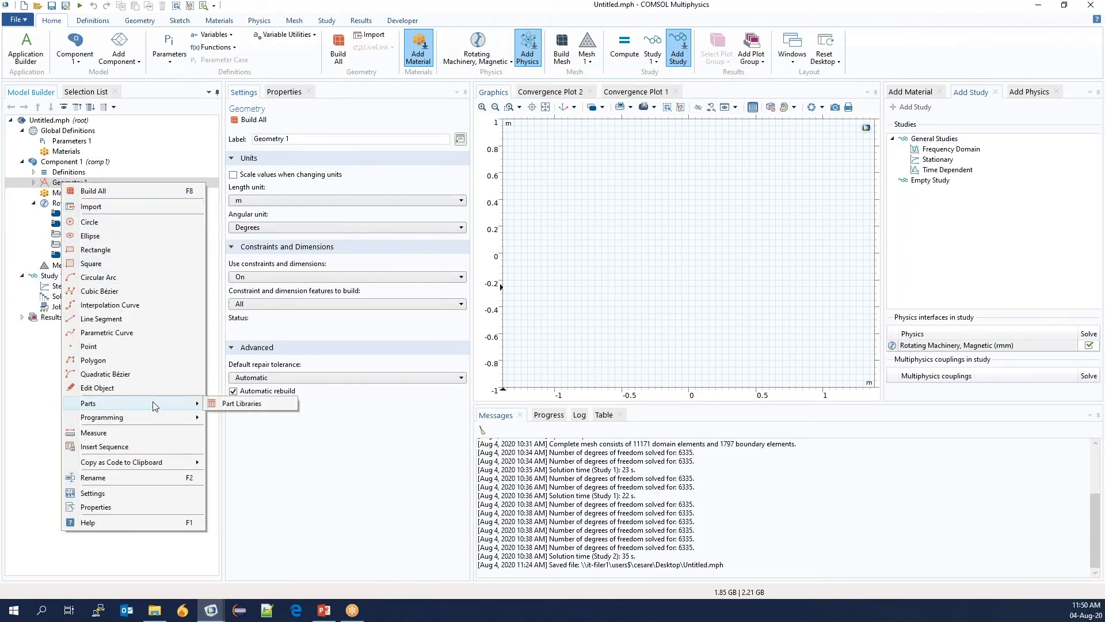
pyautogui.click(230, 405)
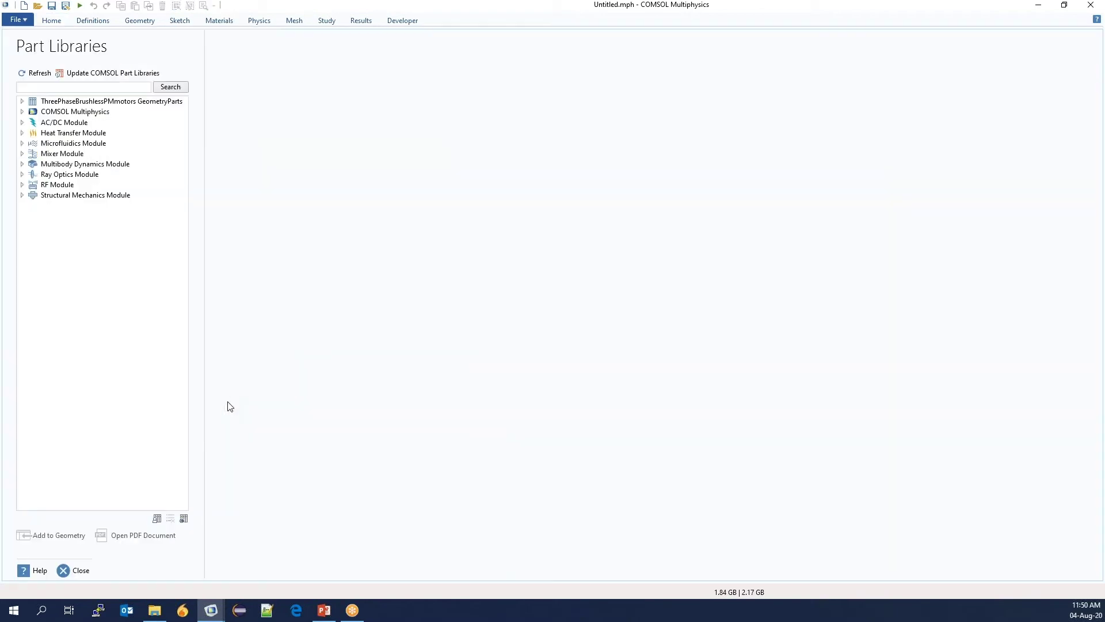
pyautogui.click(23, 102)
pyautogui.click(61, 112)
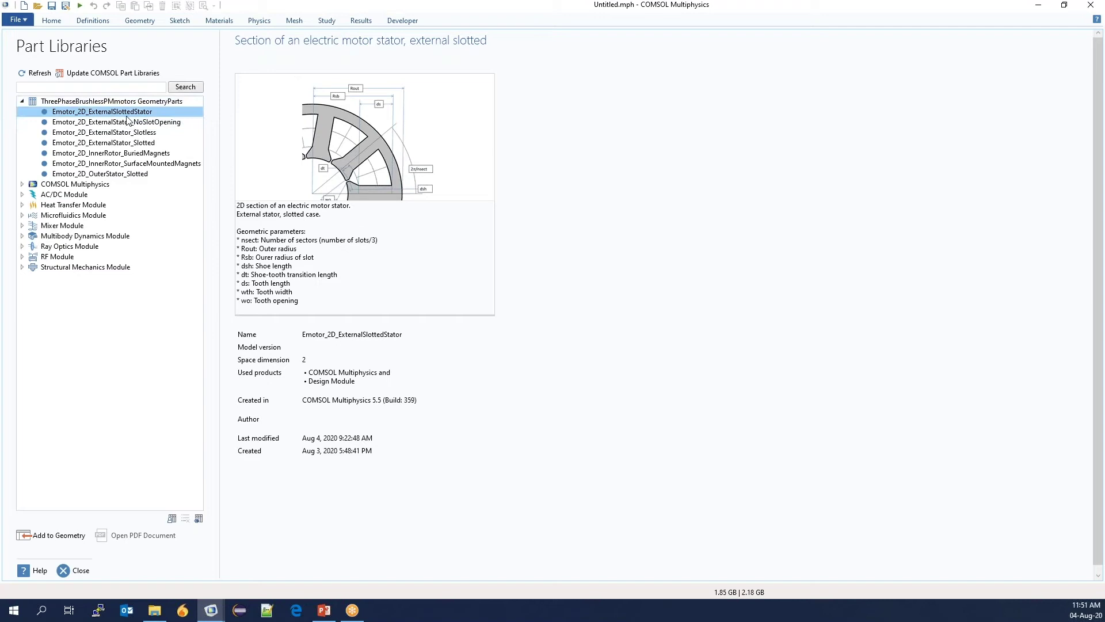
pyautogui.click(65, 538)
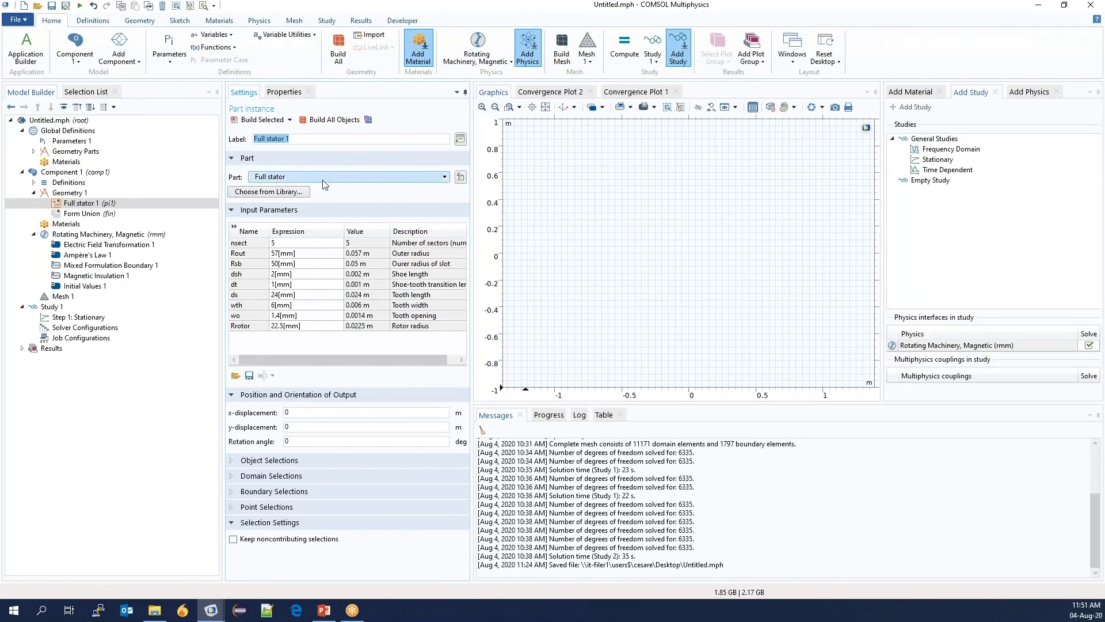
# Build the stator and change its number of sectors nsect to 3
pyautogui.click(261, 119)
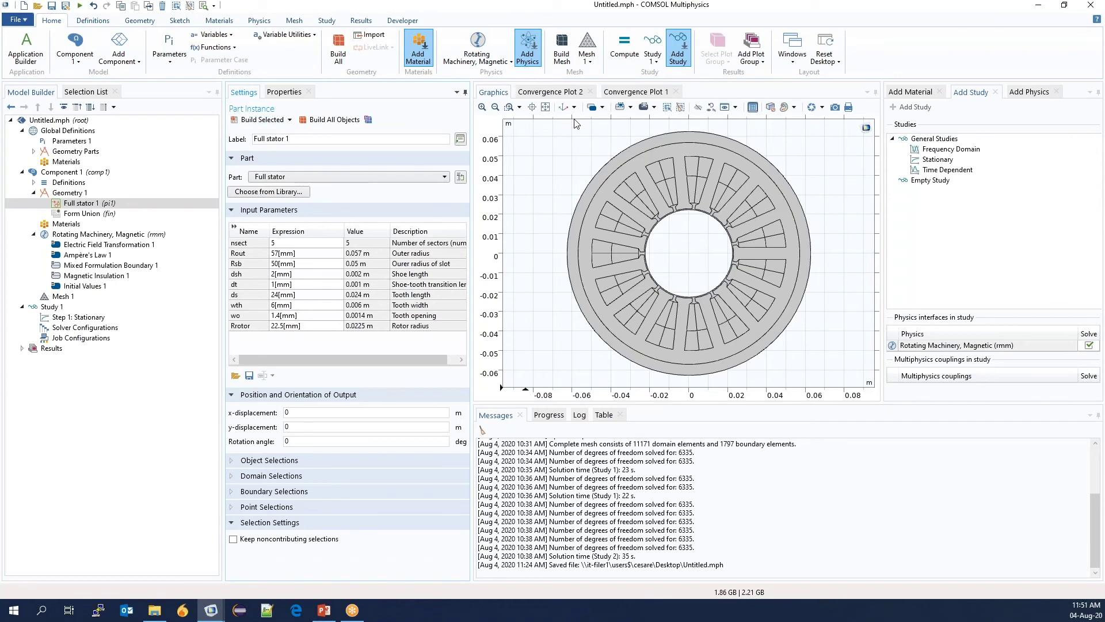
pyautogui.click(289, 245)
pyautogui.click(290, 246)
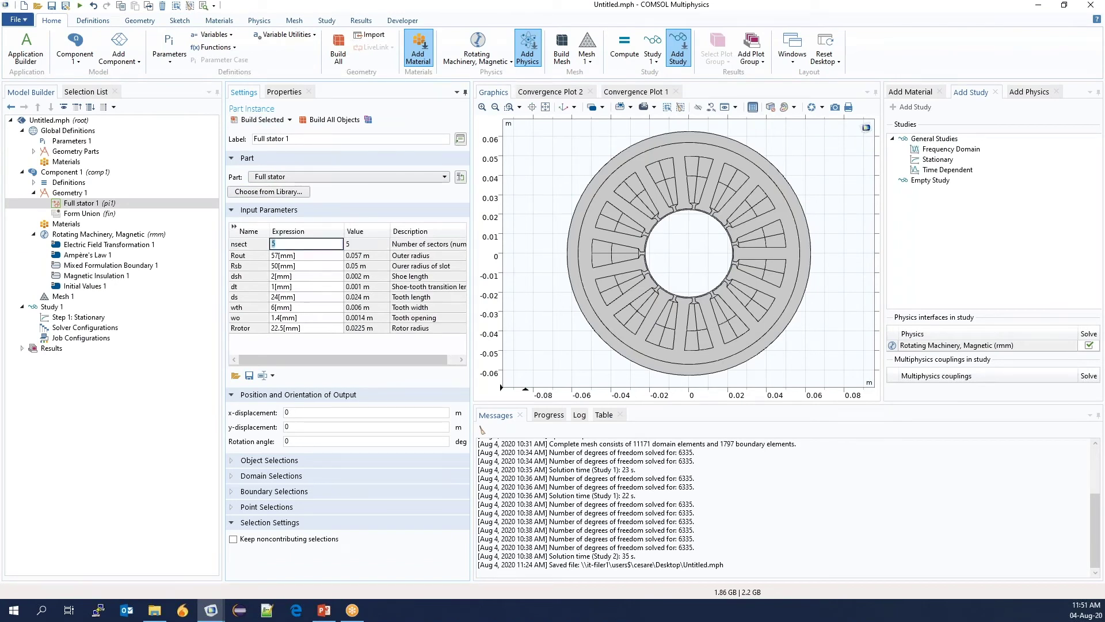
pyautogui.doubleClick(344, 231)
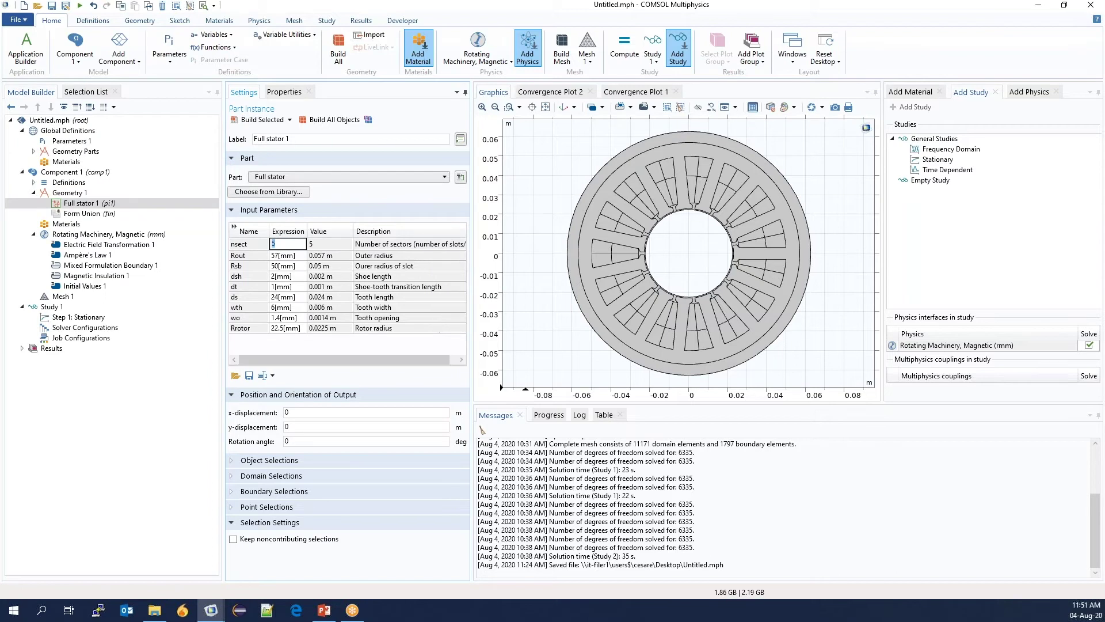
pyautogui.moveTo(472, 259); pyautogui.dragTo(521, 259)
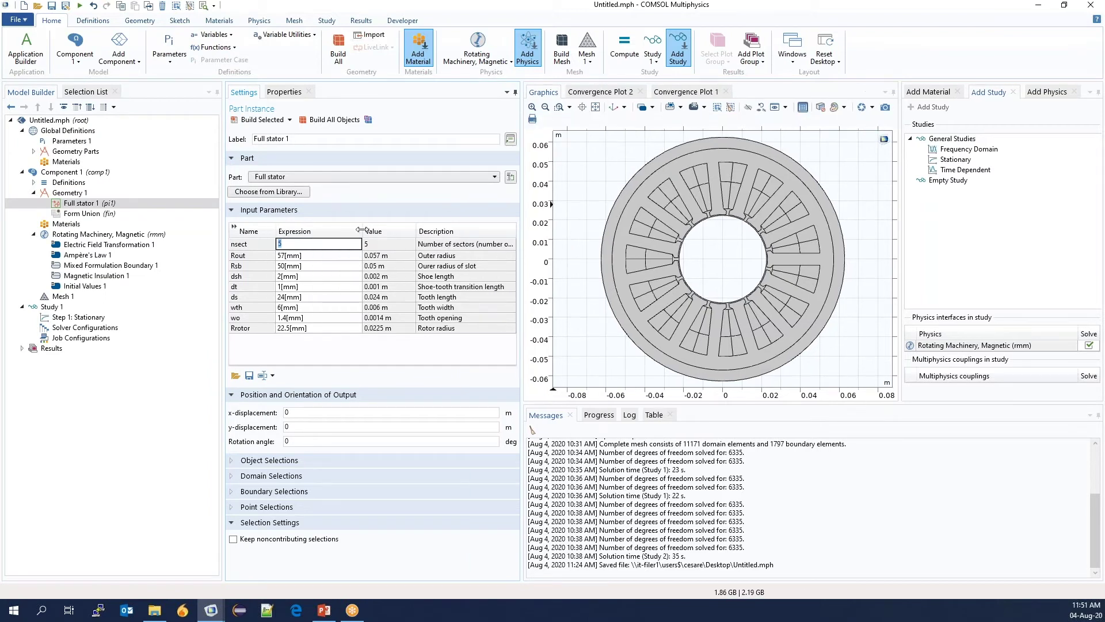
pyautogui.moveTo(376, 230); pyautogui.dragTo(294, 230)
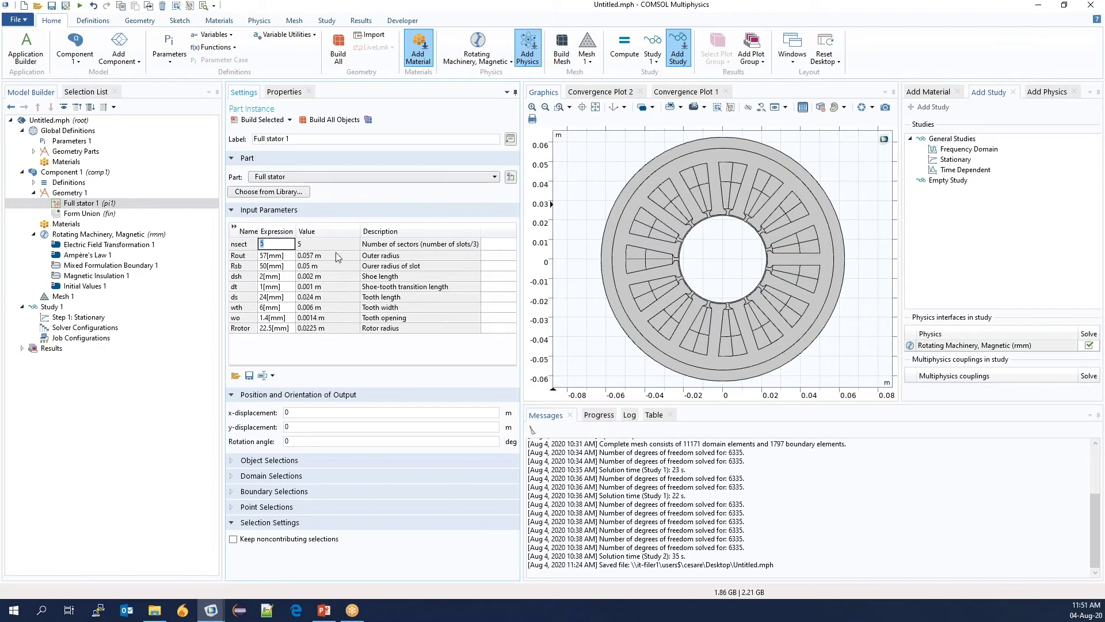
pyautogui.write('3')
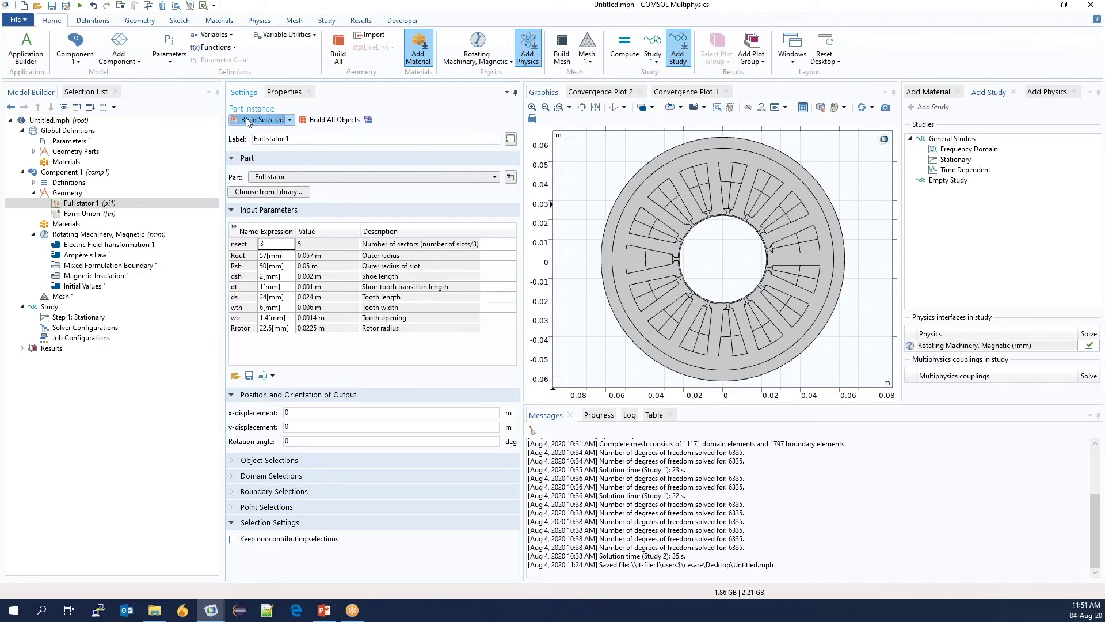
pyautogui.click(248, 120)
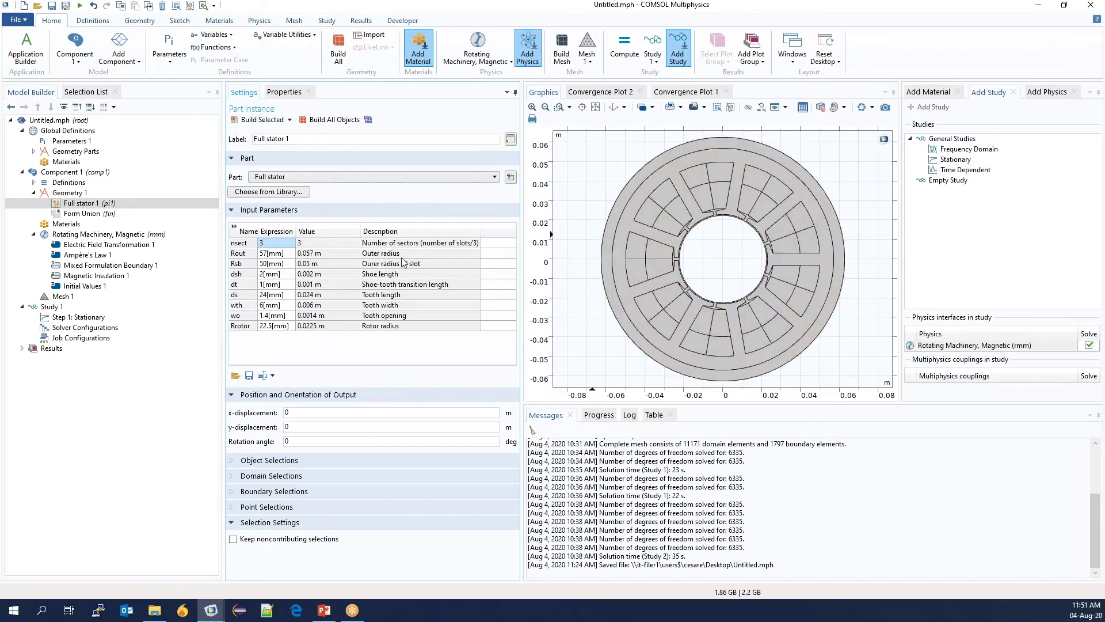
# Check the stator core domain selection and set tooth width wth to 12 mm
pyautogui.click(287, 476)
pyautogui.scroll(-3, 288, 476)
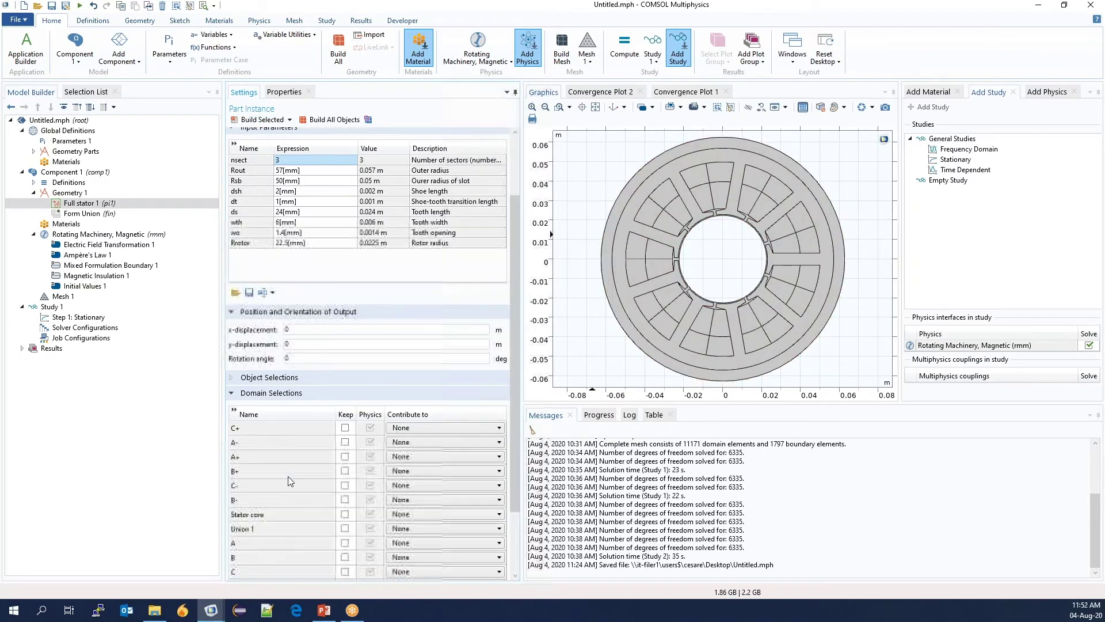
pyautogui.click(285, 513)
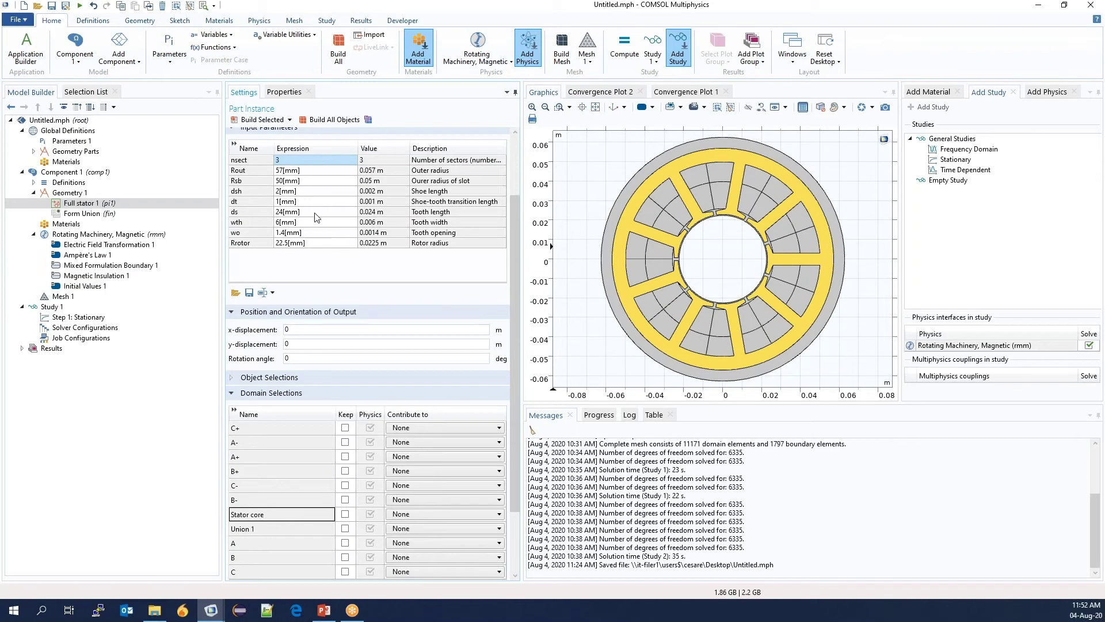
pyautogui.click(280, 223)
pyautogui.press('BackSpace')
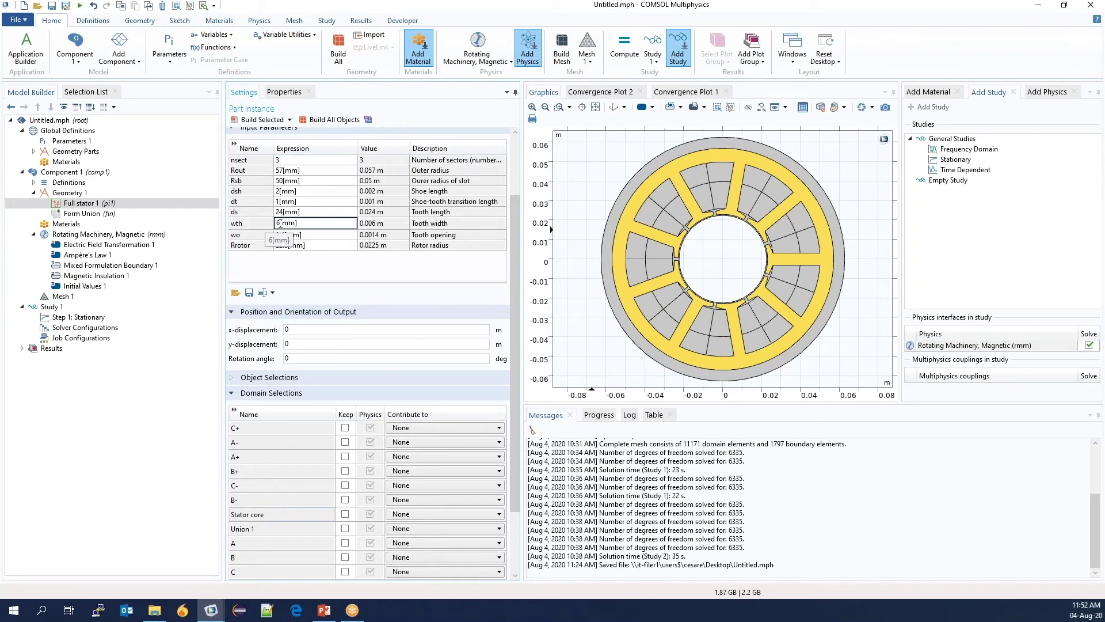
pyautogui.write('12')
pyautogui.click(324, 120)
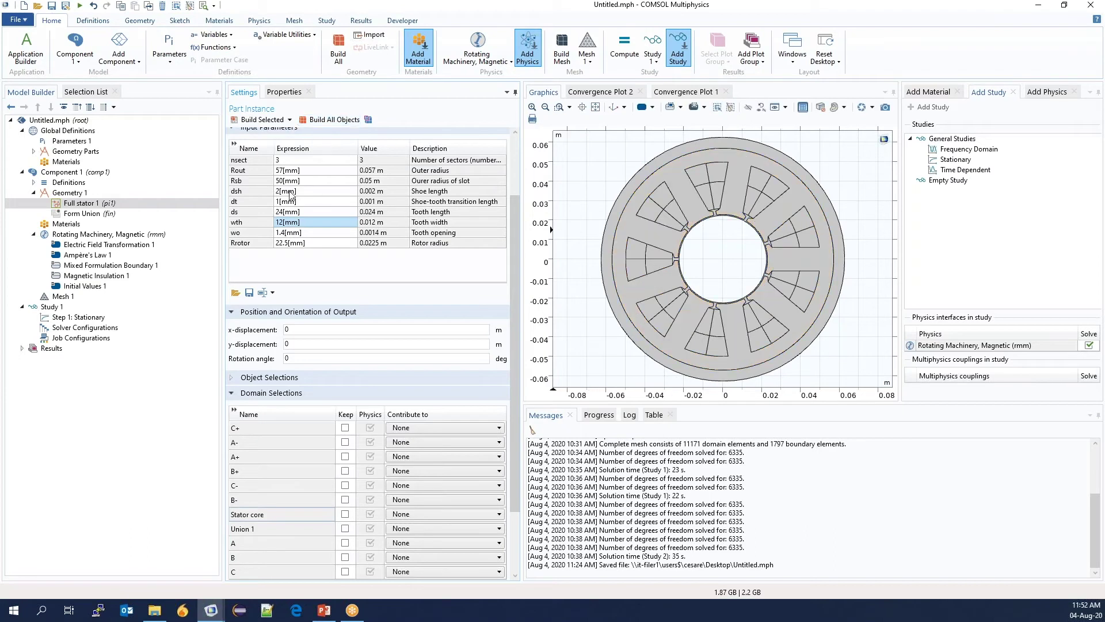
# Set tooth length ds 22 mm, dt 3 mm and tooth opening wo 2 mm, then rebuild
pyautogui.click(276, 213)
pyautogui.press('Right')
pyautogui.press('Delete')
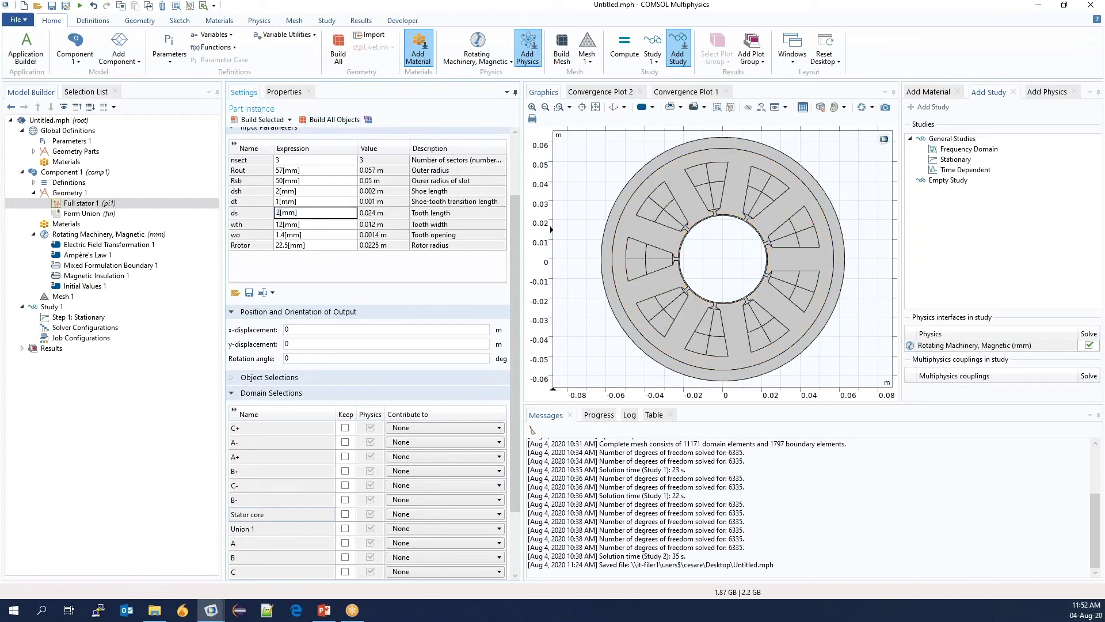
pyautogui.write('2')
pyautogui.click(282, 202)
pyautogui.click(281, 202)
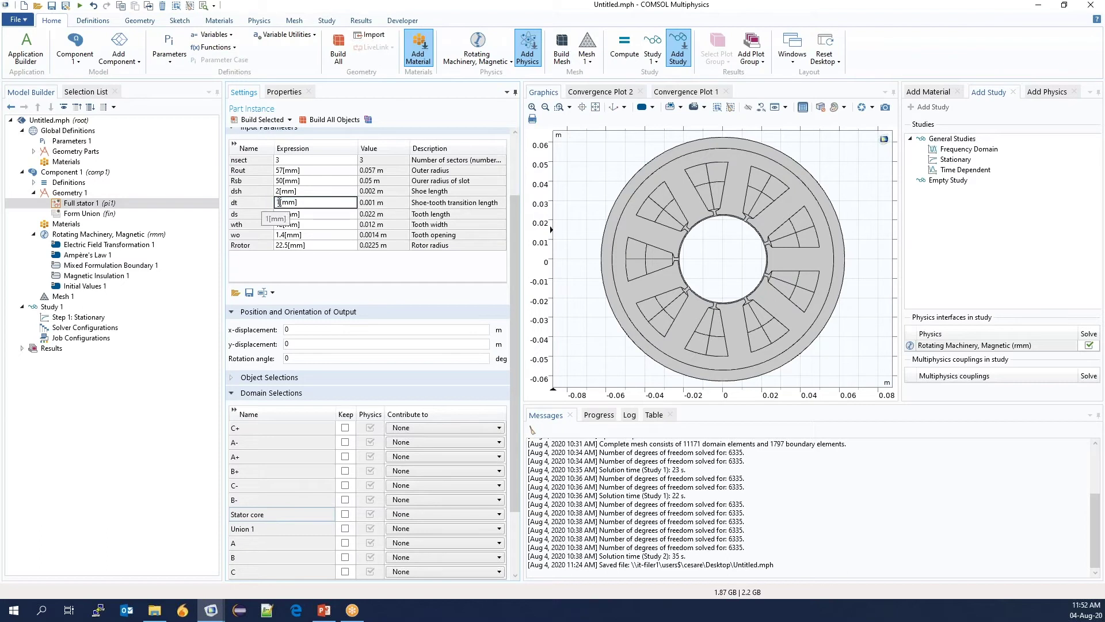
pyautogui.click(286, 235)
pyautogui.click(277, 121)
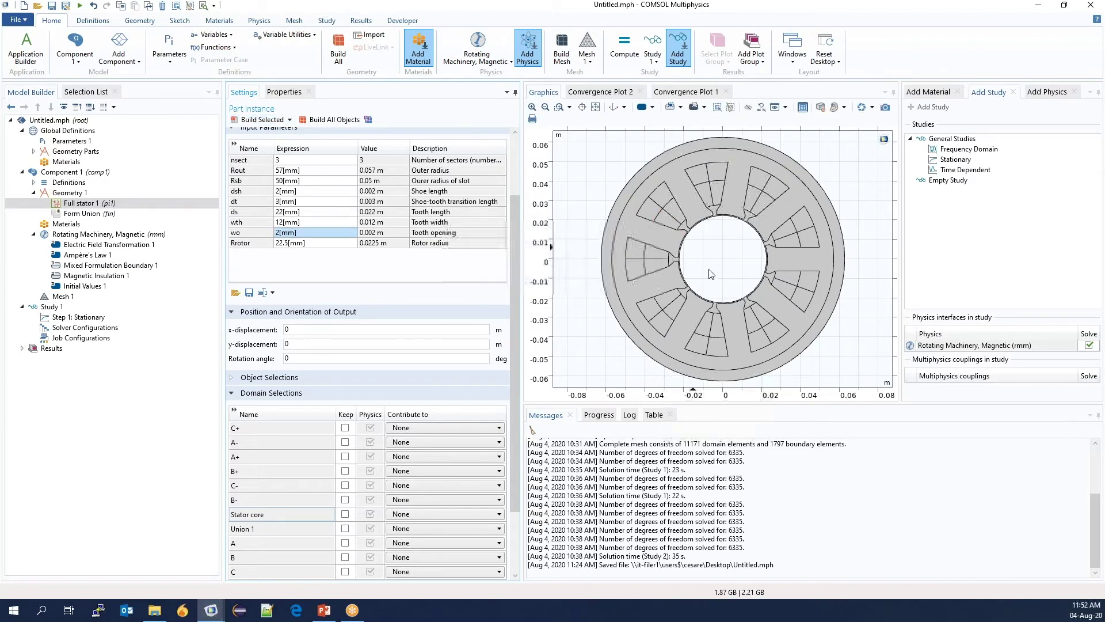
pyautogui.scroll(4, 691, 271)
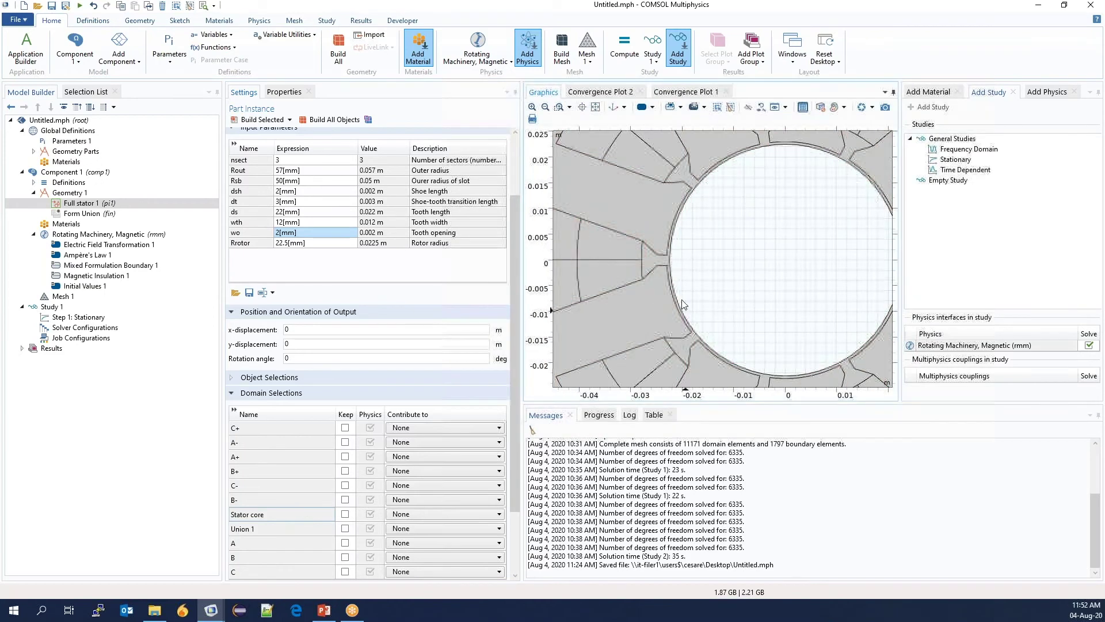
pyautogui.scroll(-4, 707, 281)
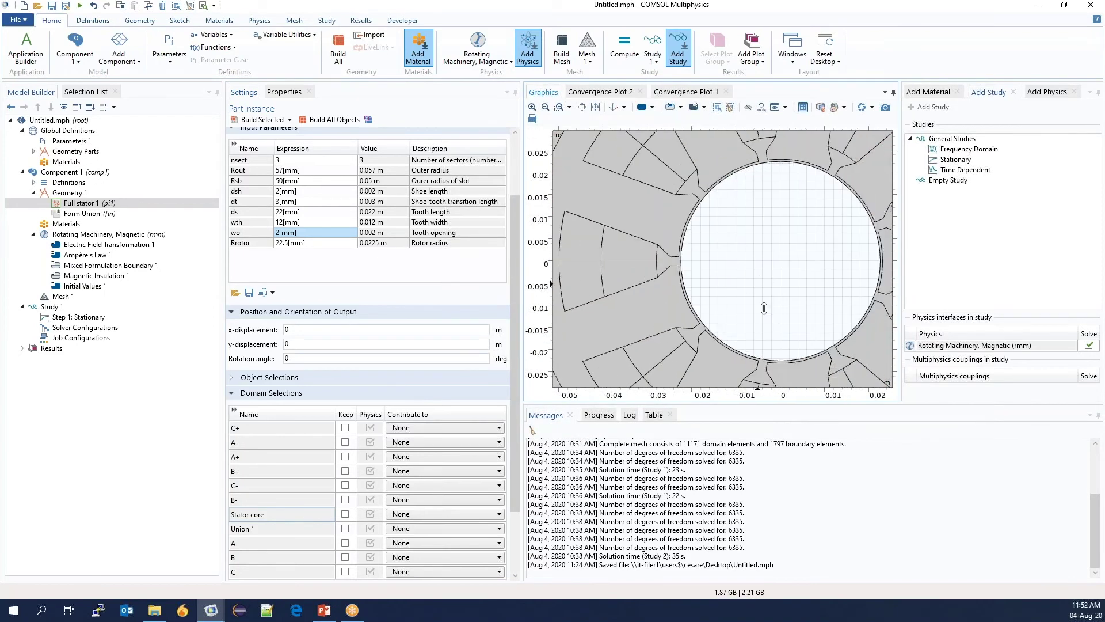
# Add the Emotor_2D_InnerRotor_SurfaceMountedMagnets library part to the geometry
pyautogui.rightClick(67, 193)
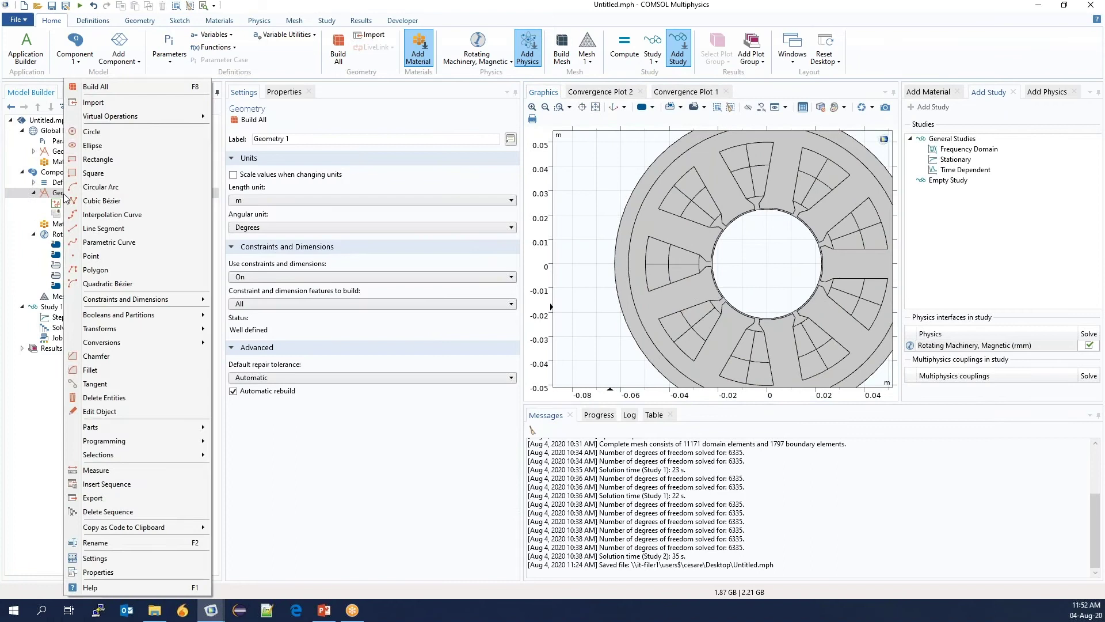
pyautogui.moveTo(134, 430)
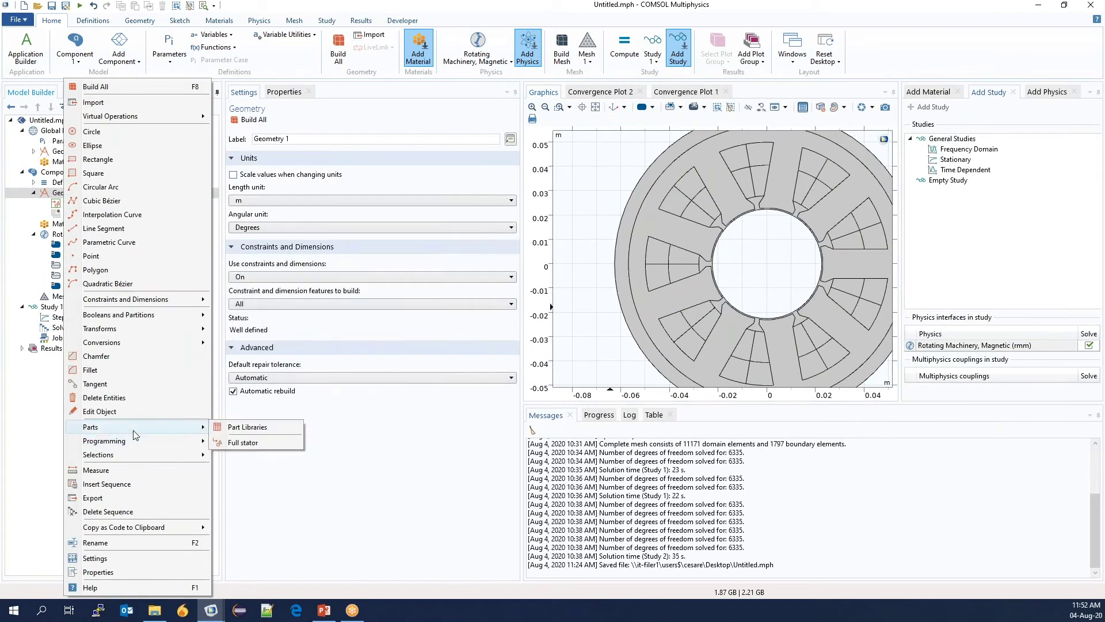
pyautogui.click(248, 427)
pyautogui.click(101, 164)
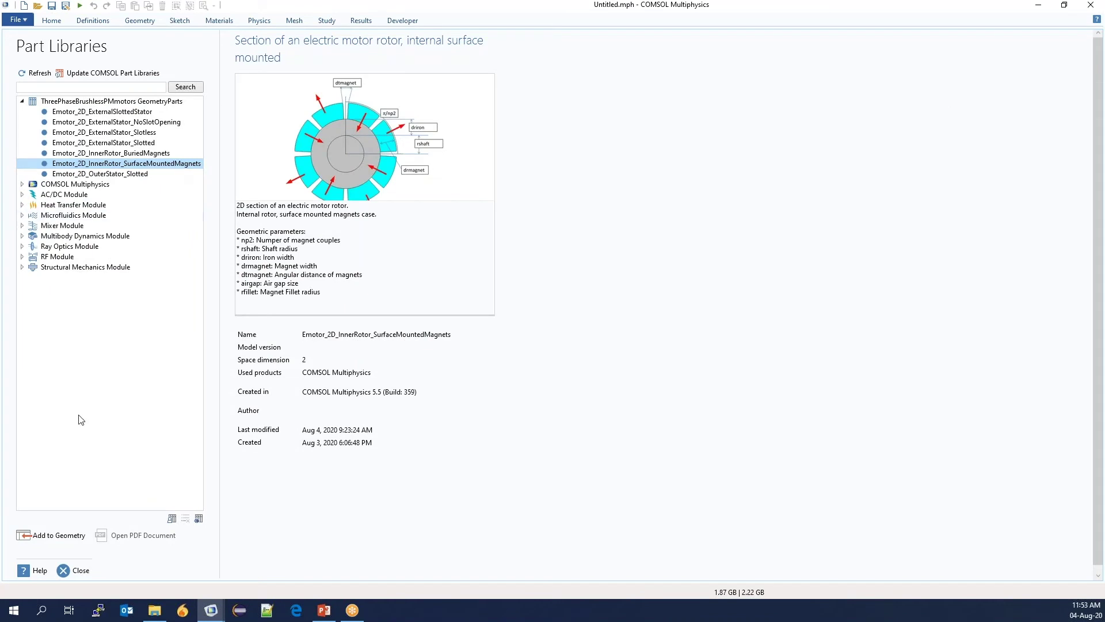
pyautogui.click(63, 537)
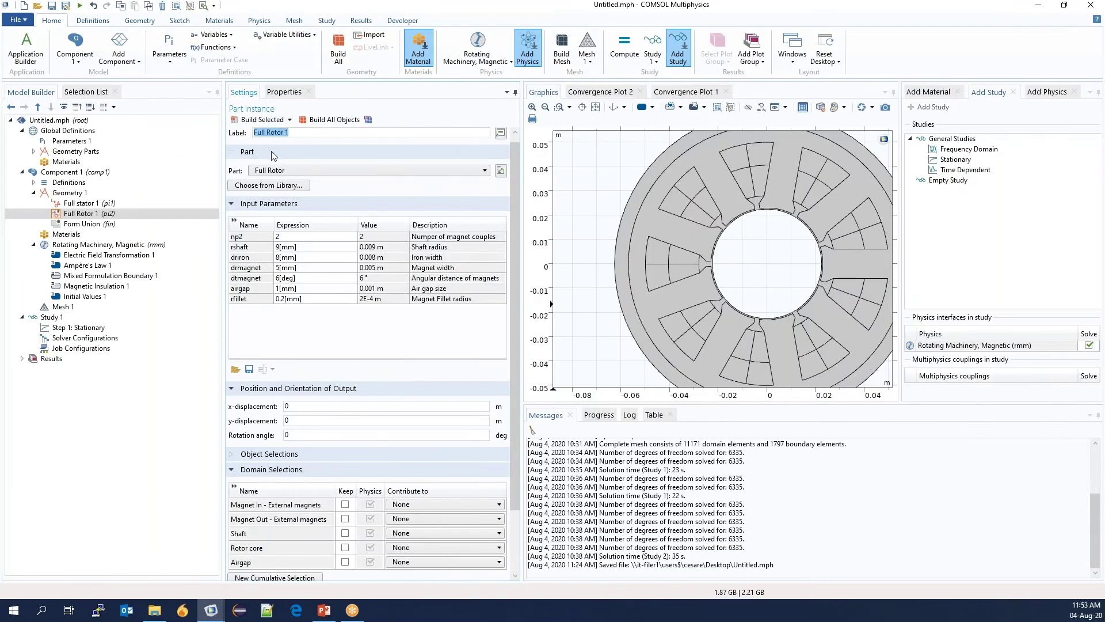
# Set the rotor's magnet couples np2 to 3 and build all objects
pyautogui.click(405, 133)
pyautogui.click(302, 238)
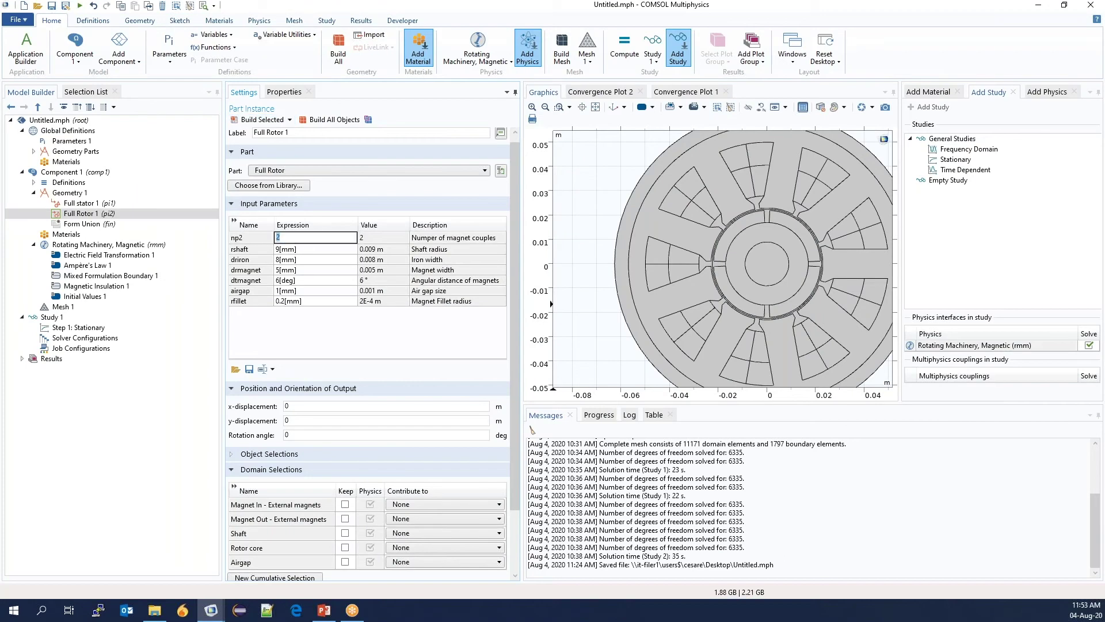
pyautogui.click(266, 122)
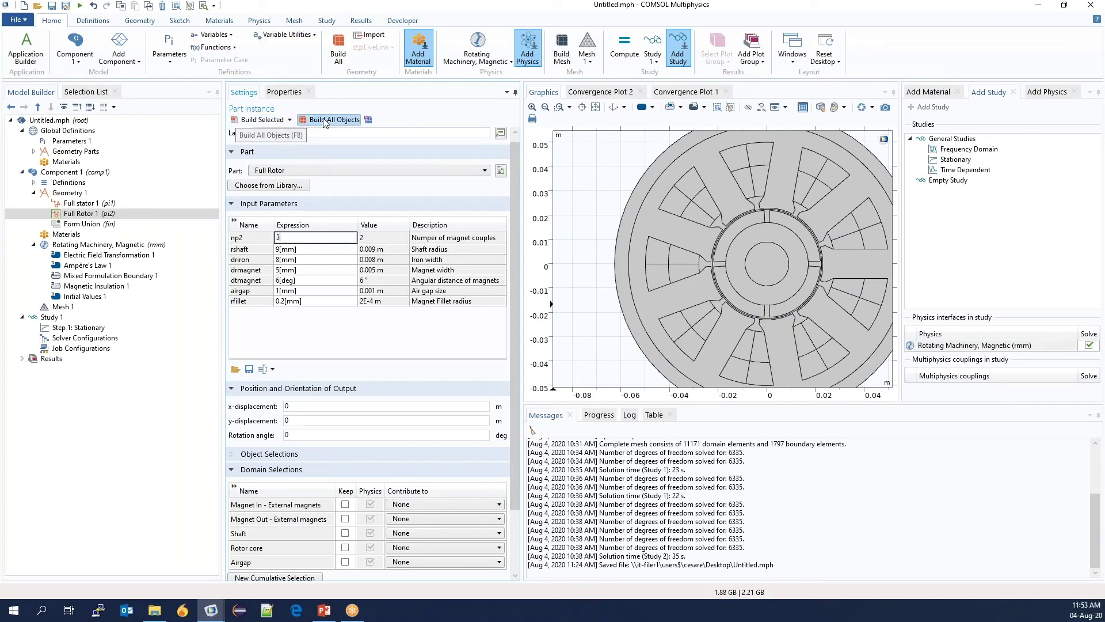
pyautogui.doubleClick(358, 221)
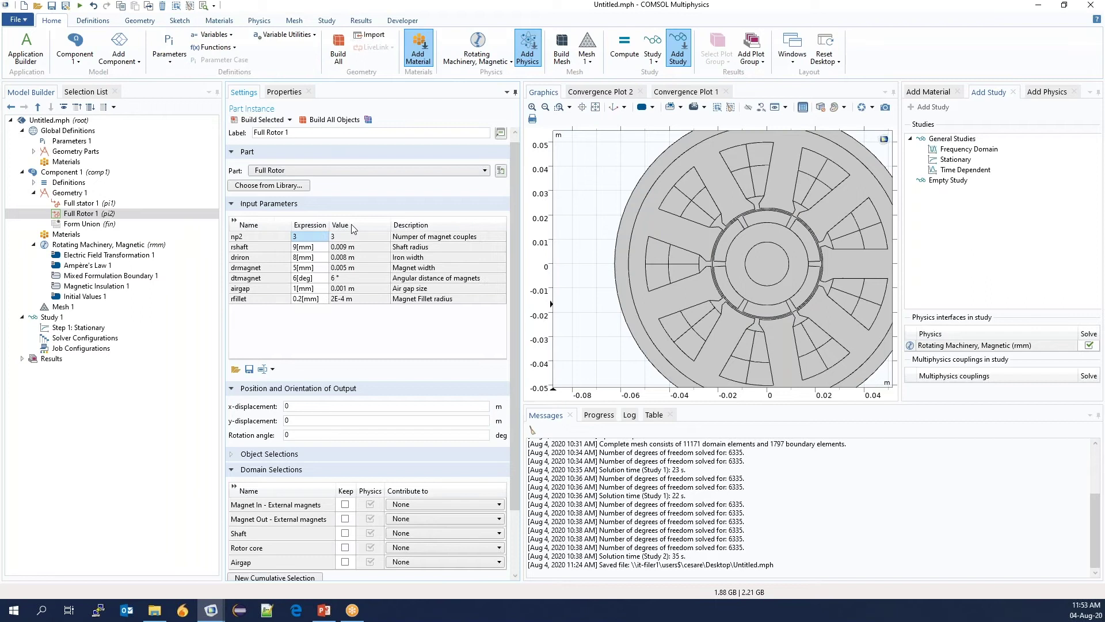
# Keep the rotor's Magnet In, Magnet Out, Shaft and Rotor core domain selections
pyautogui.scroll(-3, 437, 374)
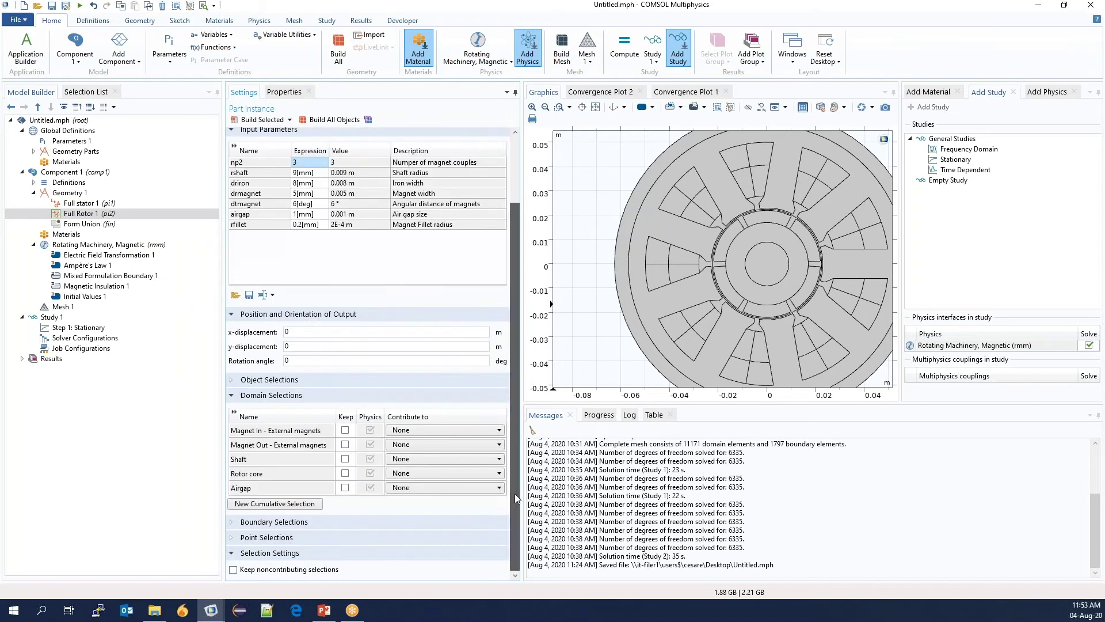
pyautogui.click(345, 431)
pyautogui.click(345, 444)
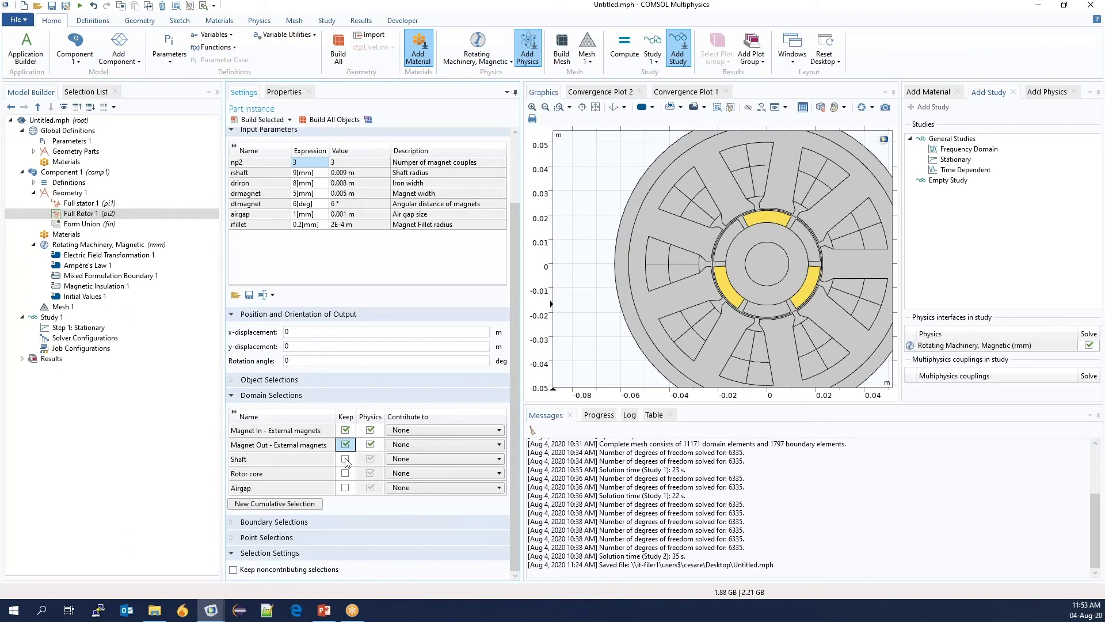
pyautogui.click(346, 459)
pyautogui.click(347, 474)
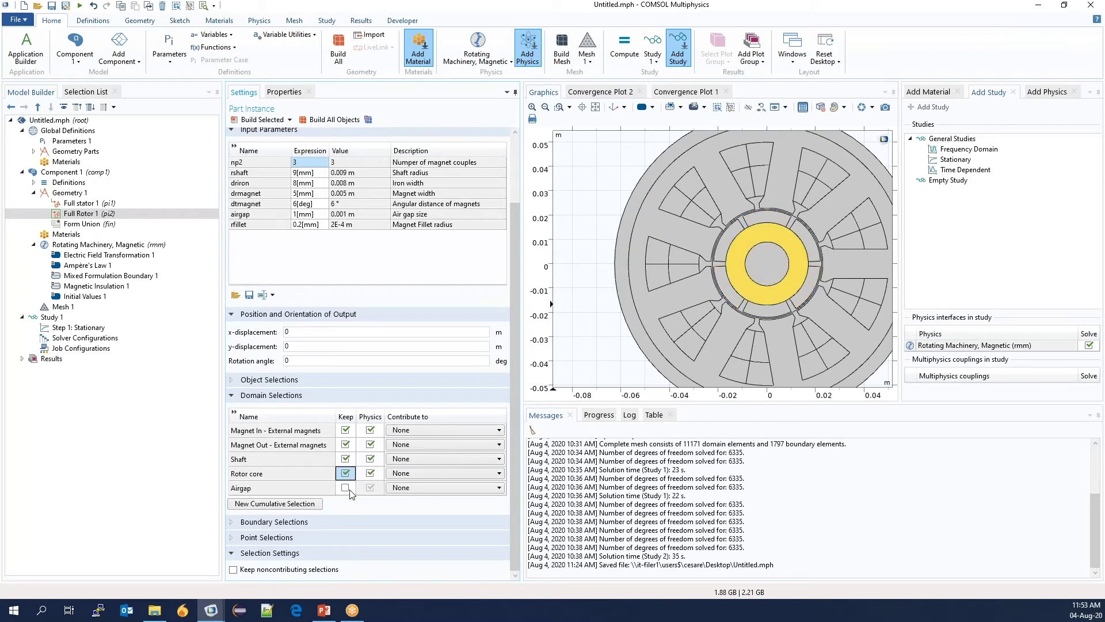
# Keep the stator's A, B, C, A-, C-, B- and Stator core domain selections
pyautogui.click(81, 203)
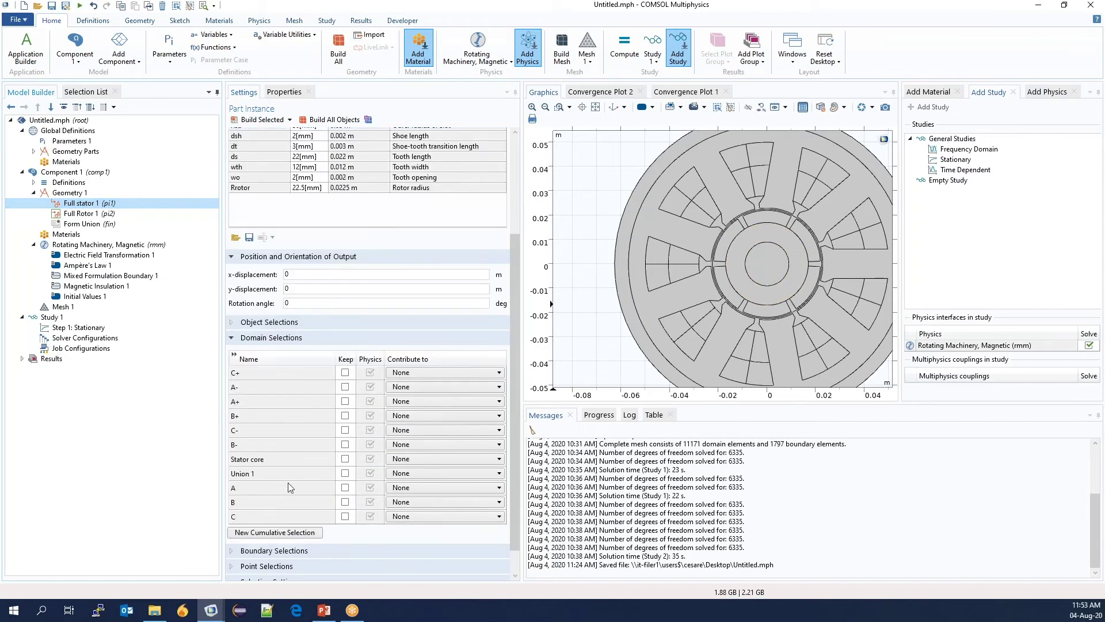
pyautogui.click(346, 487)
pyautogui.click(345, 502)
pyautogui.click(345, 516)
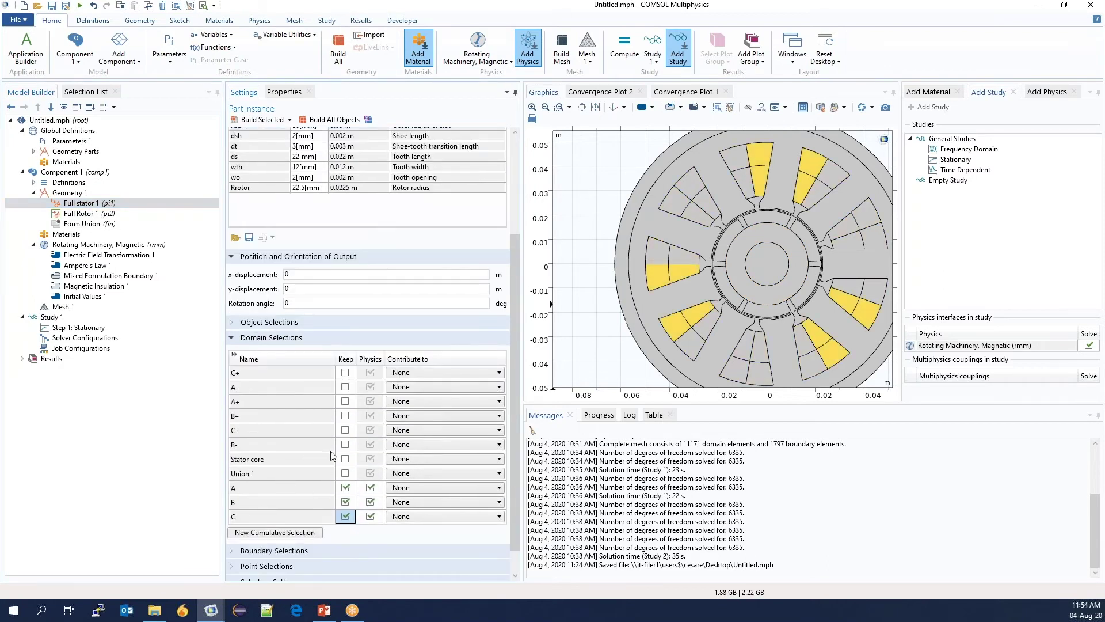
pyautogui.click(345, 387)
pyautogui.click(345, 430)
pyautogui.click(345, 444)
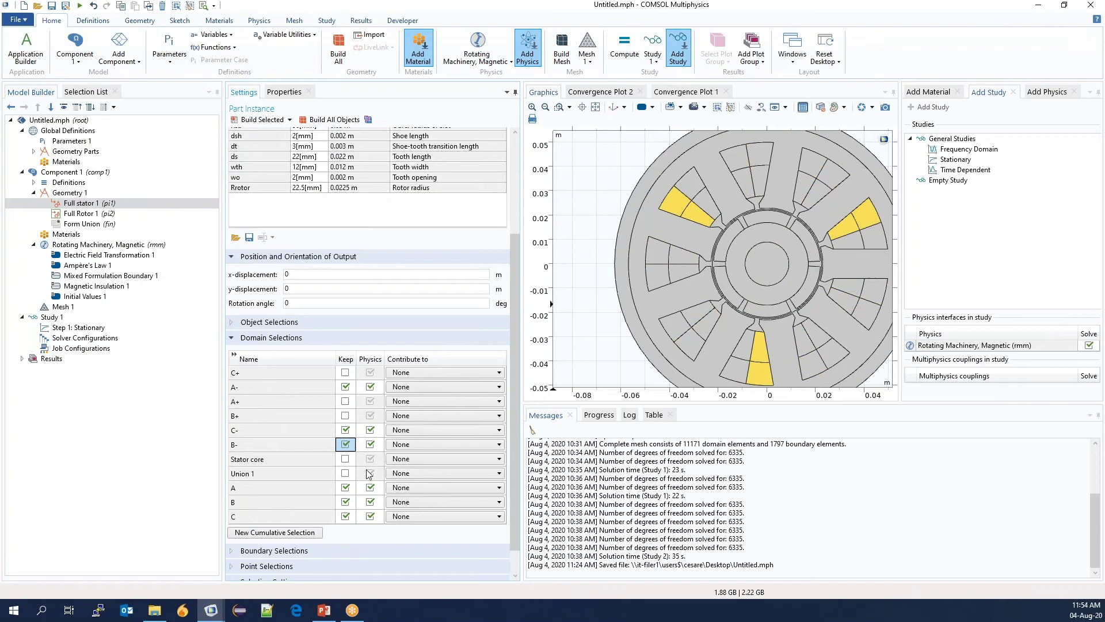
pyautogui.click(344, 462)
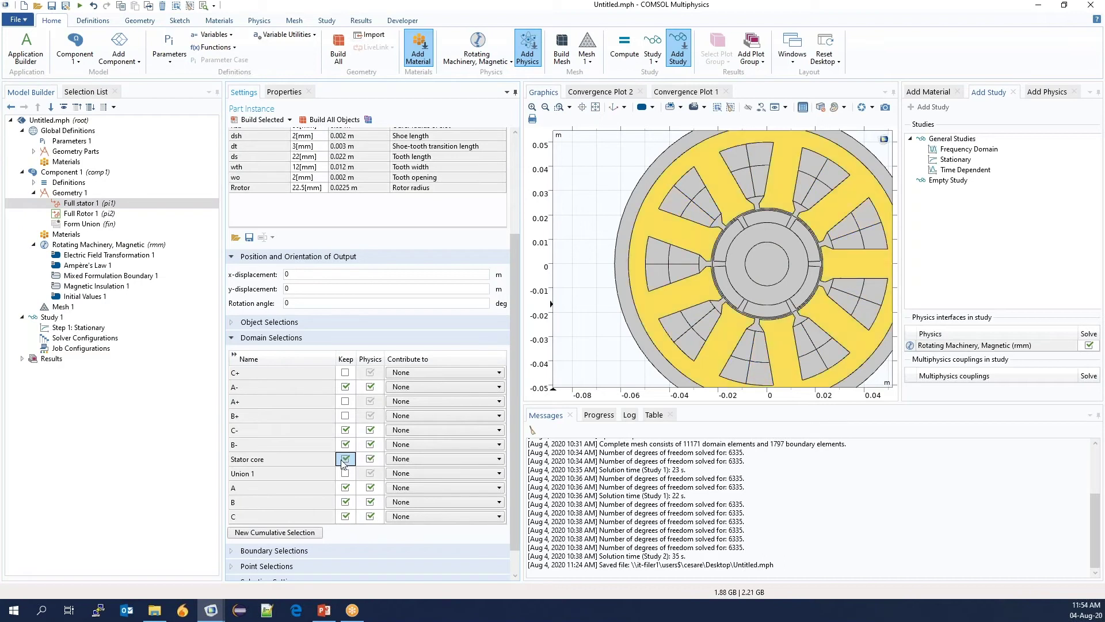
pyautogui.click(81, 224)
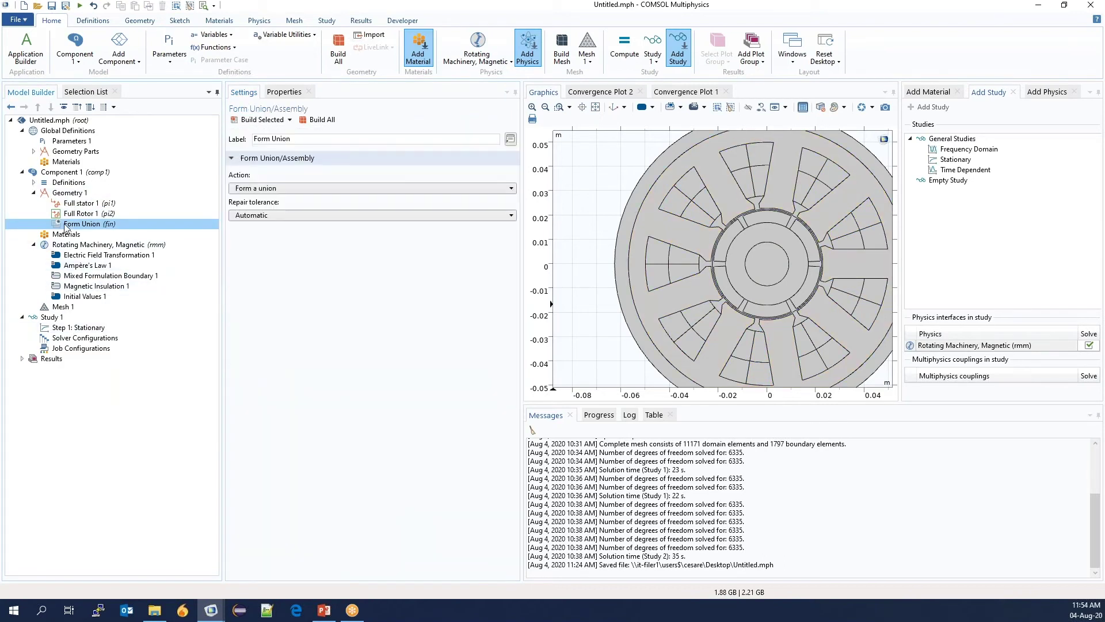
# Finalize the geometry using Form an assembly
pyautogui.click(254, 188)
pyautogui.click(256, 209)
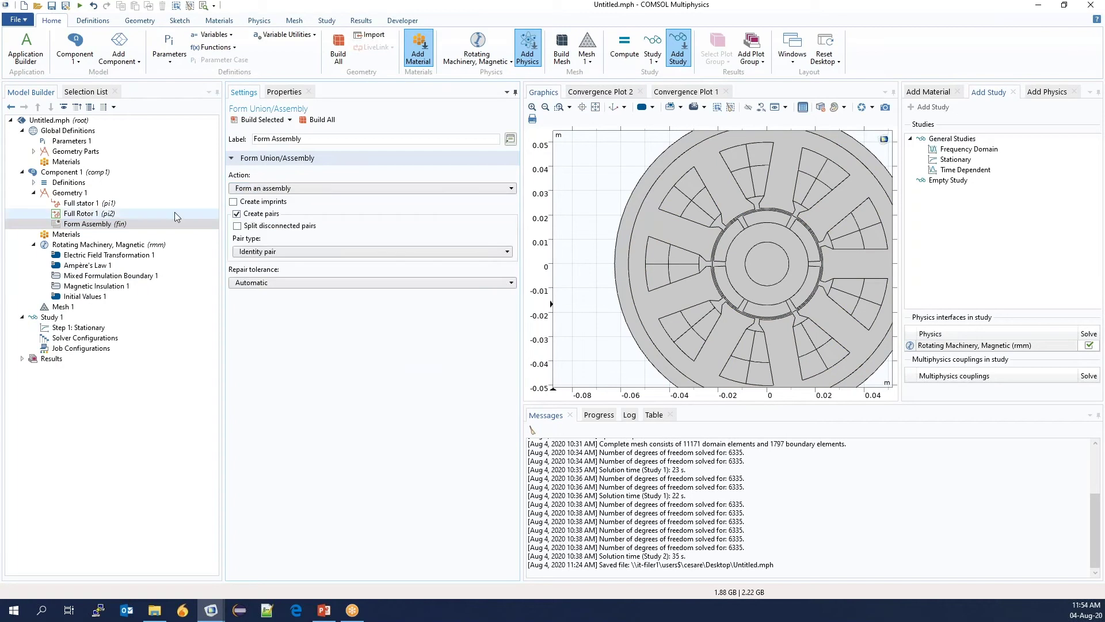
pyautogui.click(33, 182)
pyautogui.doubleClick(67, 213)
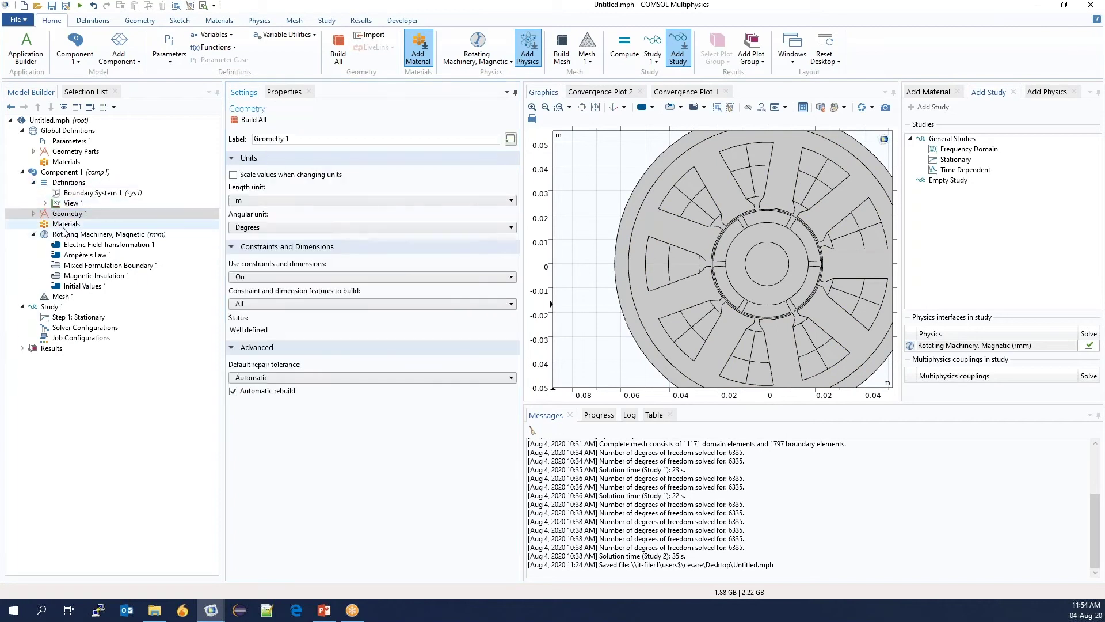
# Add a Cylindrical System coordinate system under Definitions
pyautogui.click(65, 224)
pyautogui.click(60, 183)
pyautogui.rightClick(55, 185)
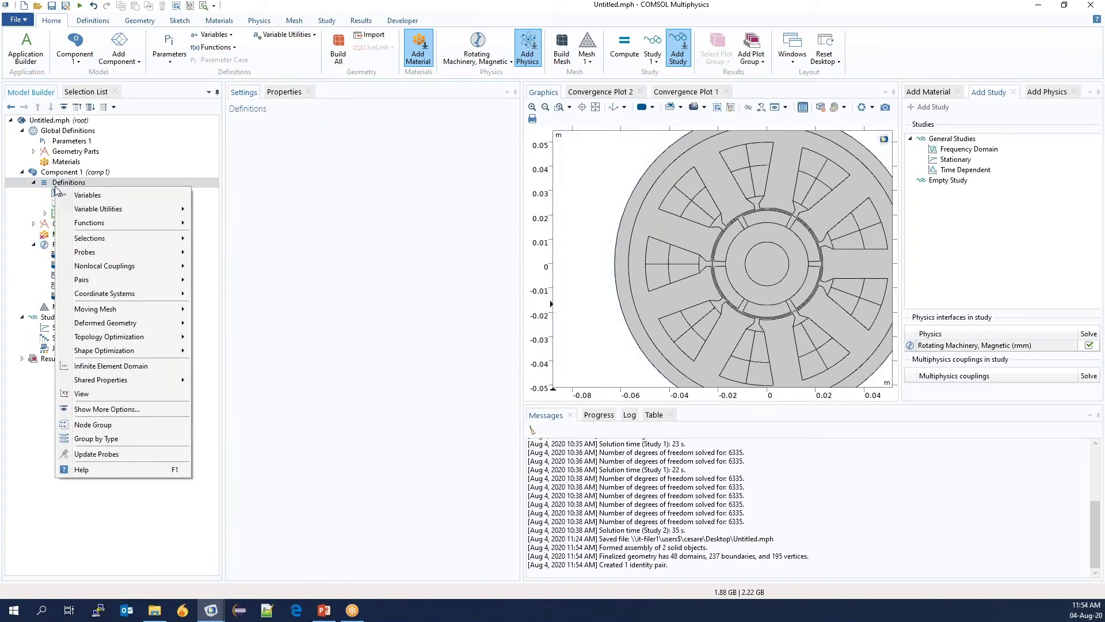
pyautogui.moveTo(106, 293)
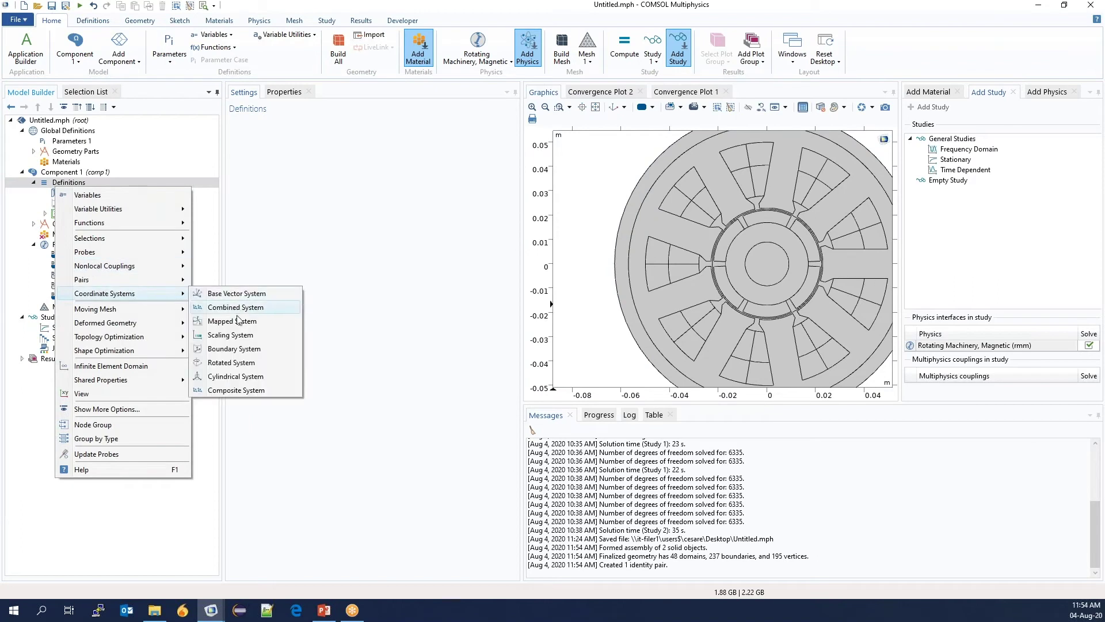
pyautogui.click(233, 377)
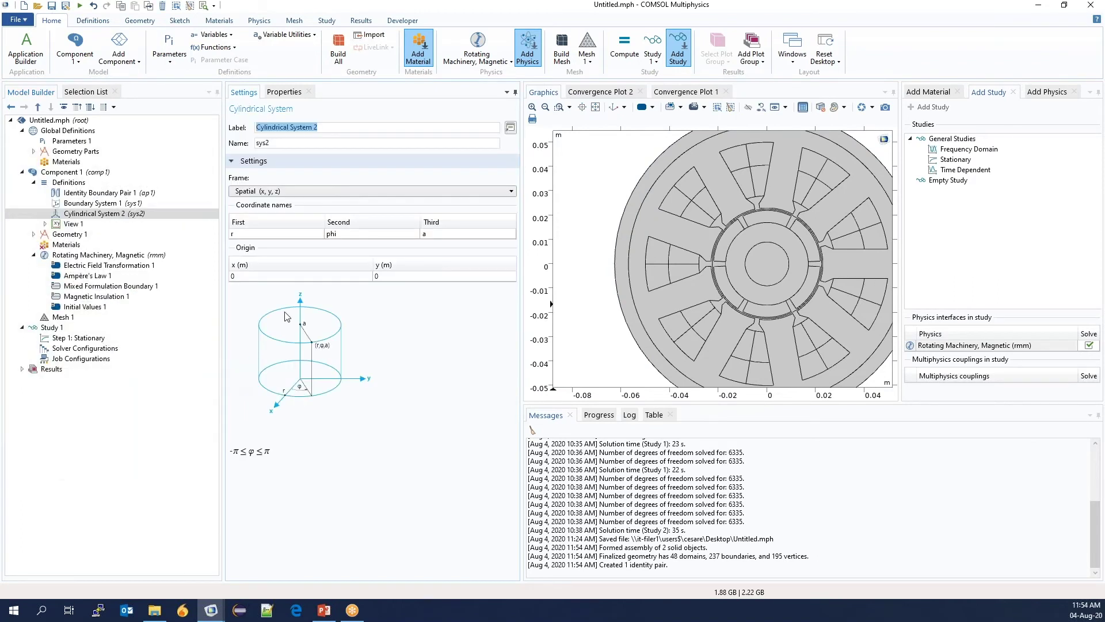
# Create a union selection 'Magnets' combining Magnet In and Magnet Out
pyautogui.click(64, 183)
pyautogui.rightClick(64, 183)
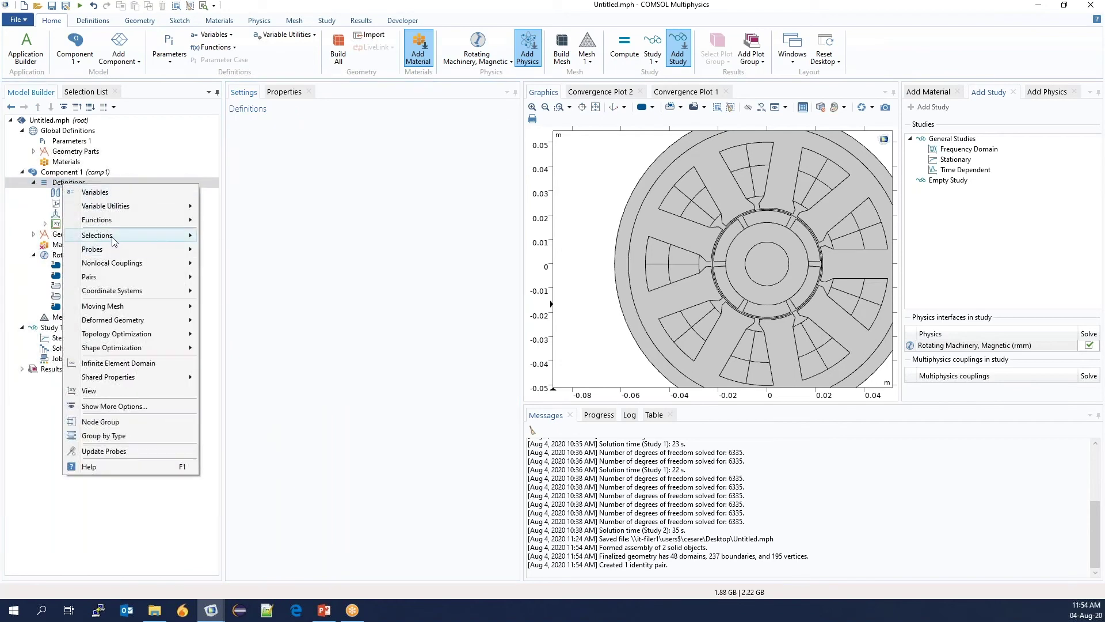
pyautogui.moveTo(112, 241)
pyautogui.click(230, 281)
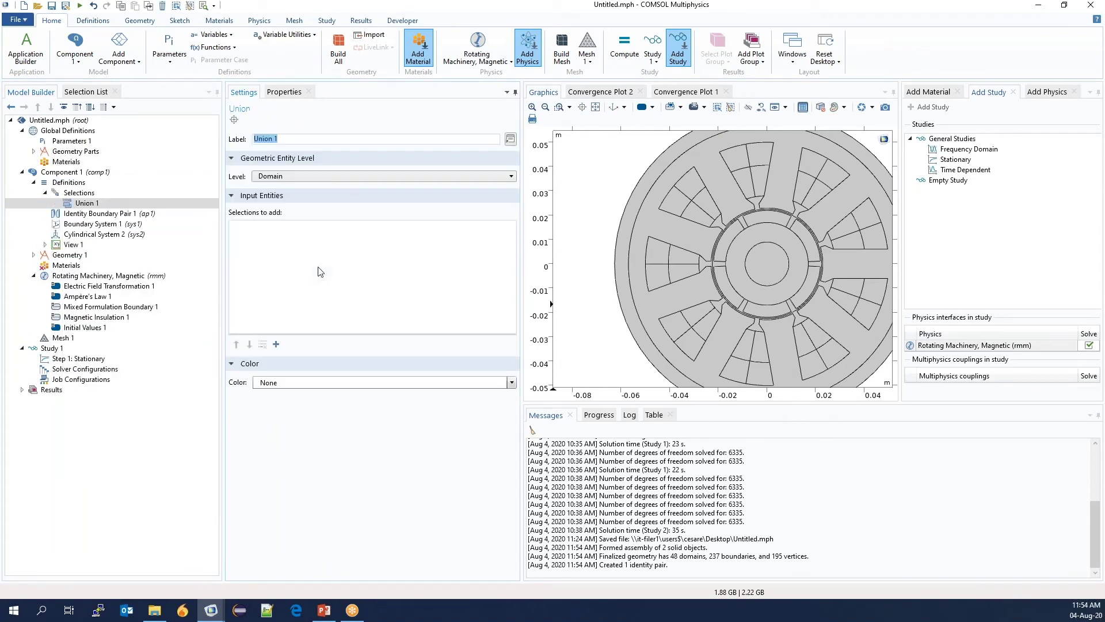
pyautogui.click(275, 345)
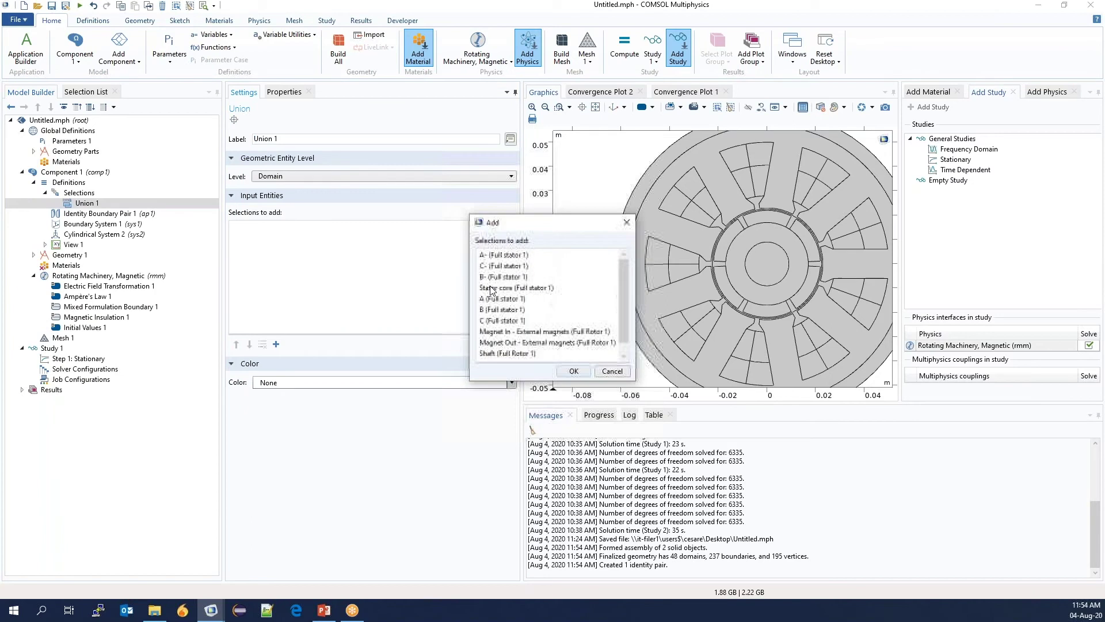
pyautogui.click(516, 333)
pyautogui.keyDown('ctrl'); pyautogui.click(525, 343); pyautogui.keyUp('ctrl')
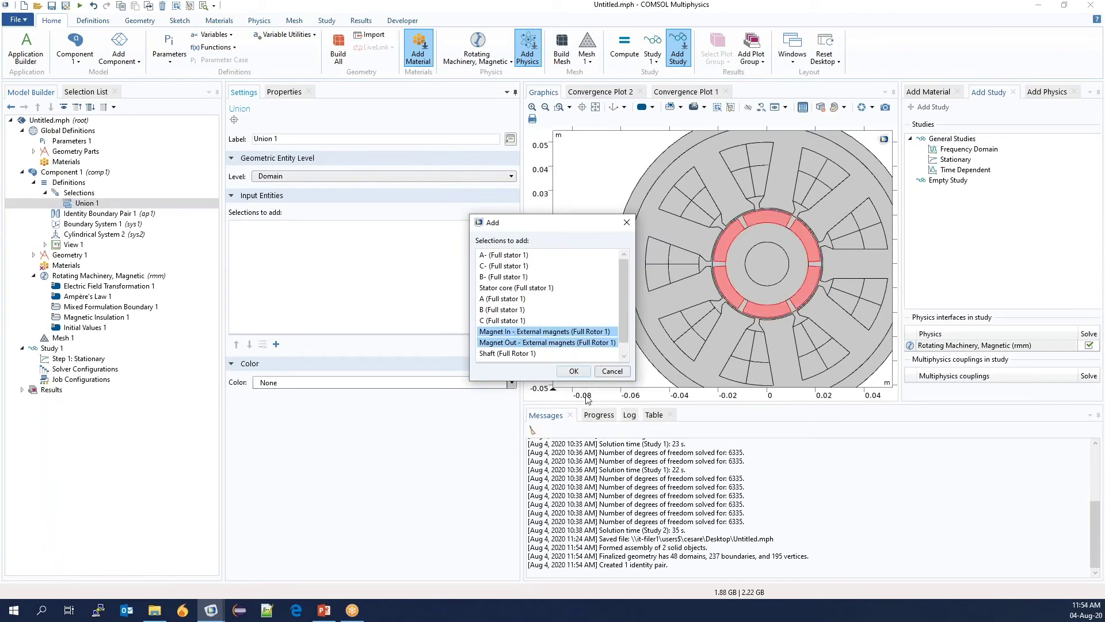
pyautogui.click(574, 372)
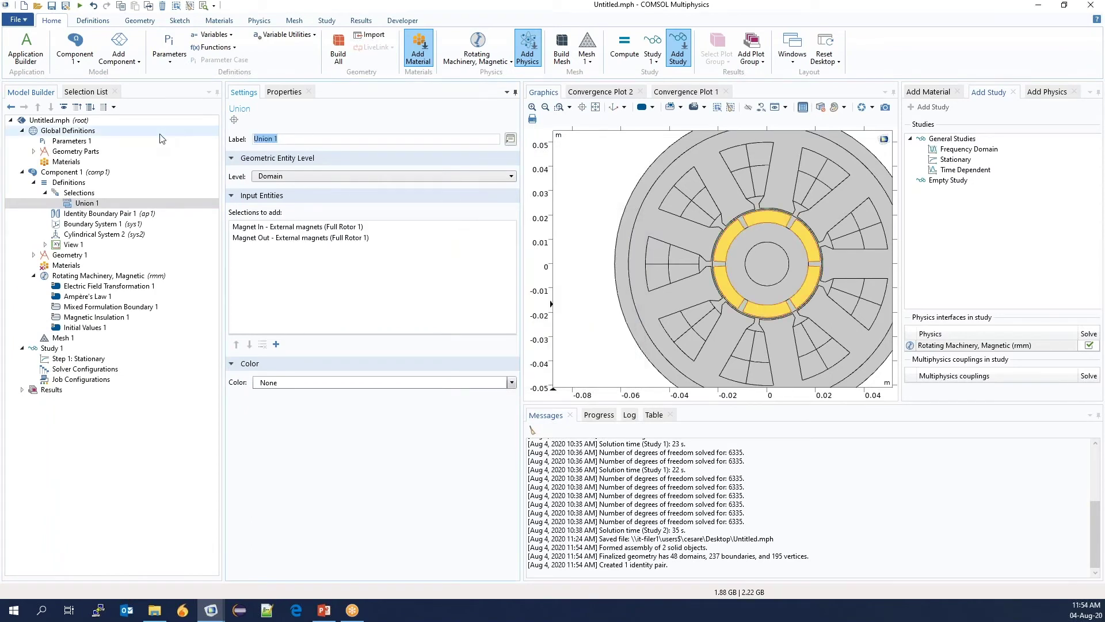
# Create a union selection 'Nonlinear iron core' of the Stator core and Rotor core
pyautogui.rightClick(79, 192)
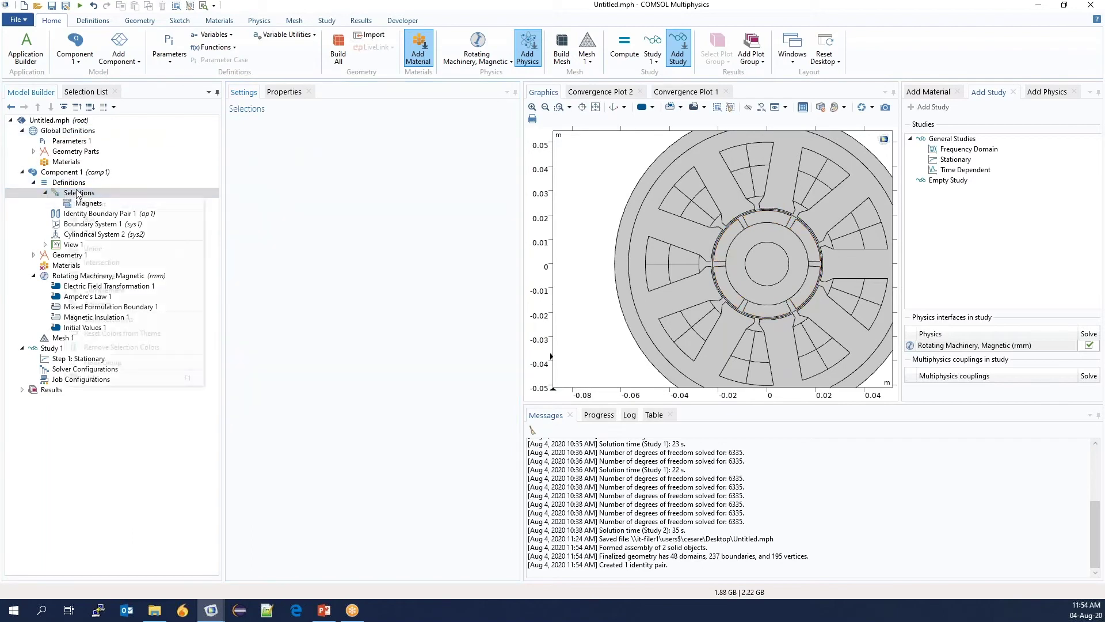
pyautogui.click(93, 249)
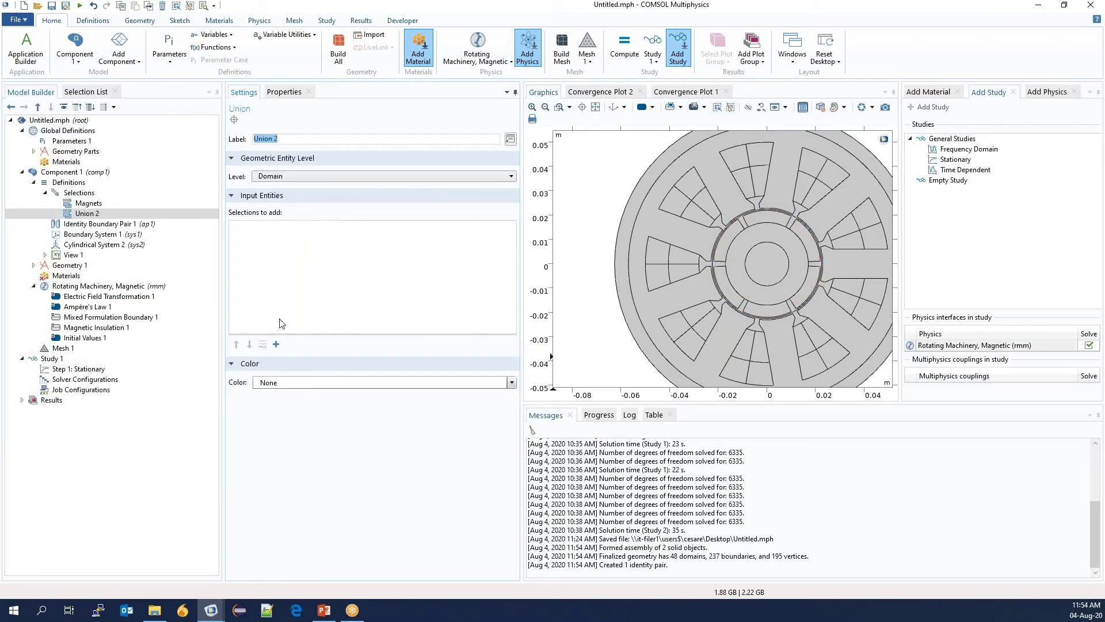
pyautogui.click(275, 344)
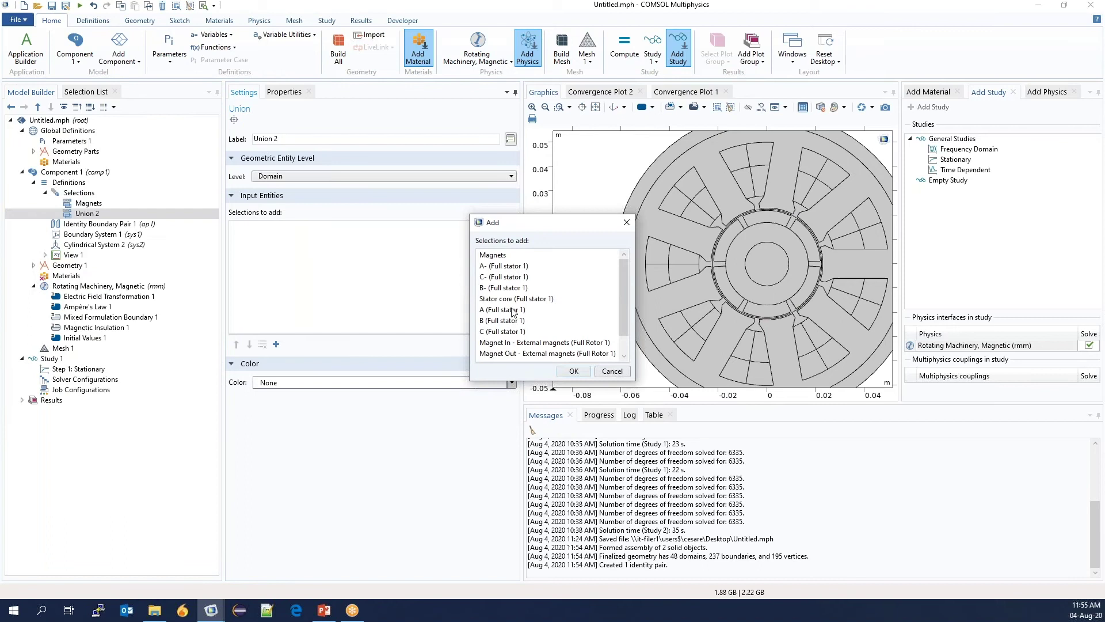
pyautogui.click(510, 299)
pyautogui.scroll(-1, 527, 309)
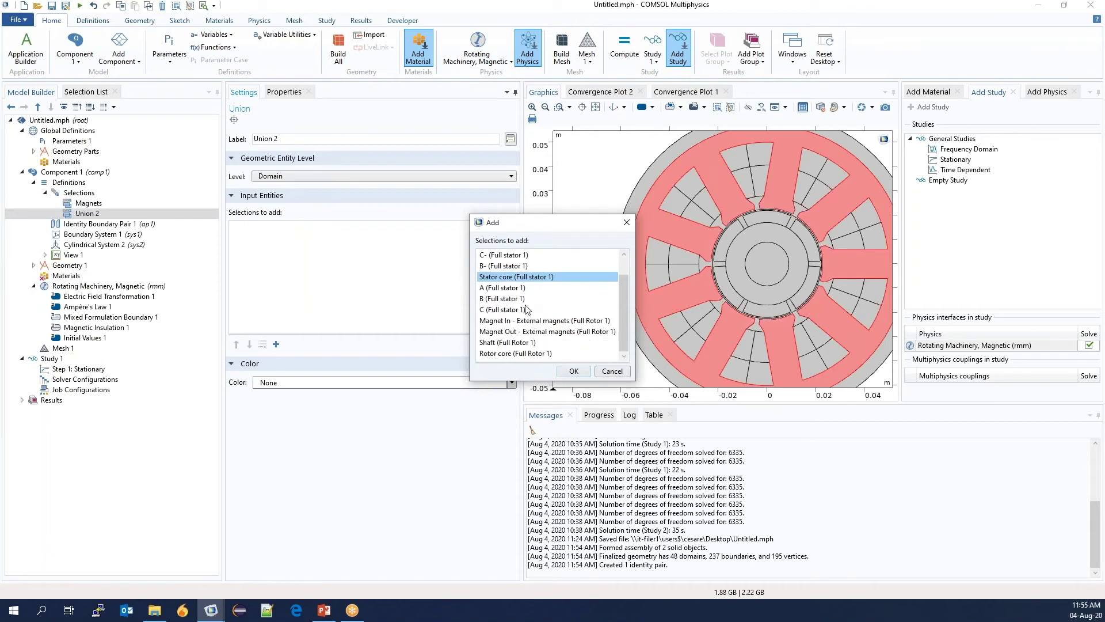
pyautogui.keyDown('ctrl'); pyautogui.click(524, 354); pyautogui.keyUp('ctrl')
pyautogui.click(573, 371)
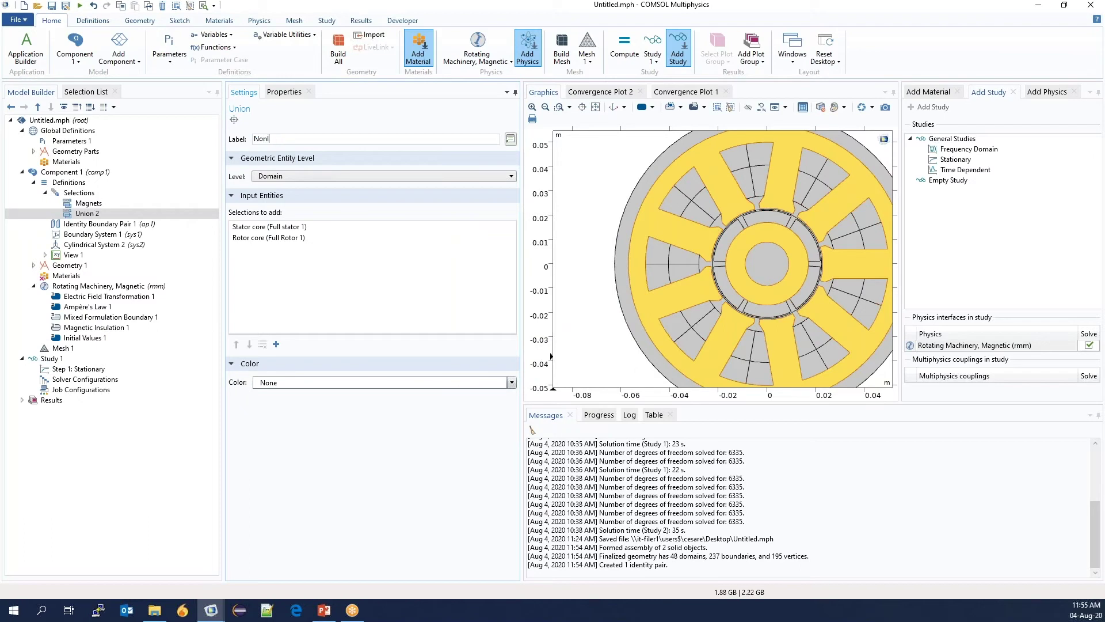
pyautogui.click(86, 213)
# Add Air and Iron from the Built-in material library to Component 1's materials
pyautogui.click(64, 277)
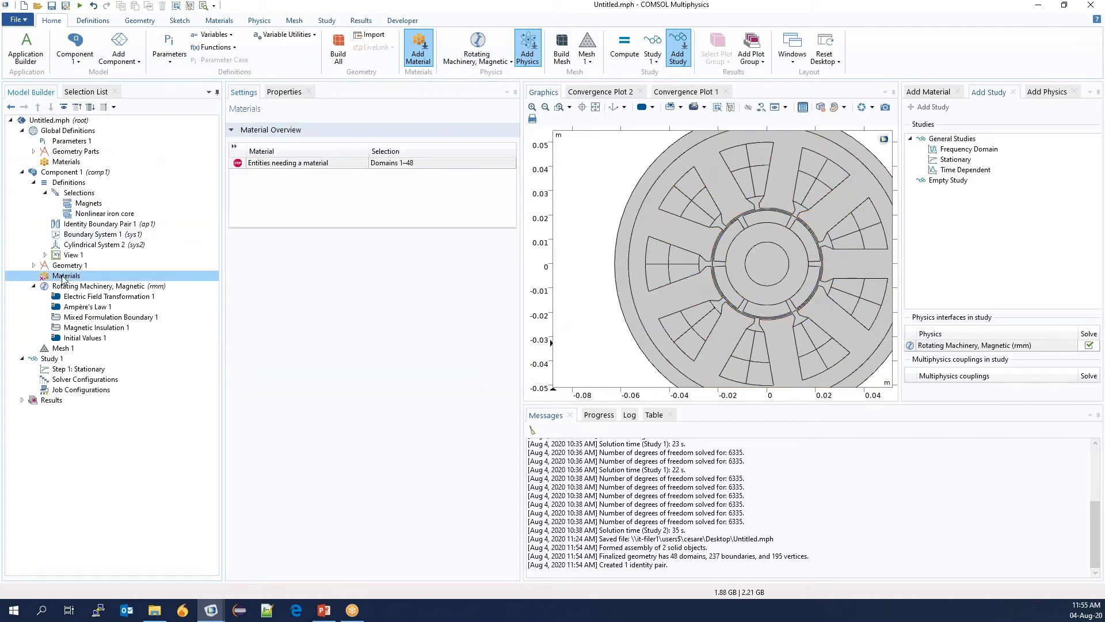
pyautogui.rightClick(64, 278)
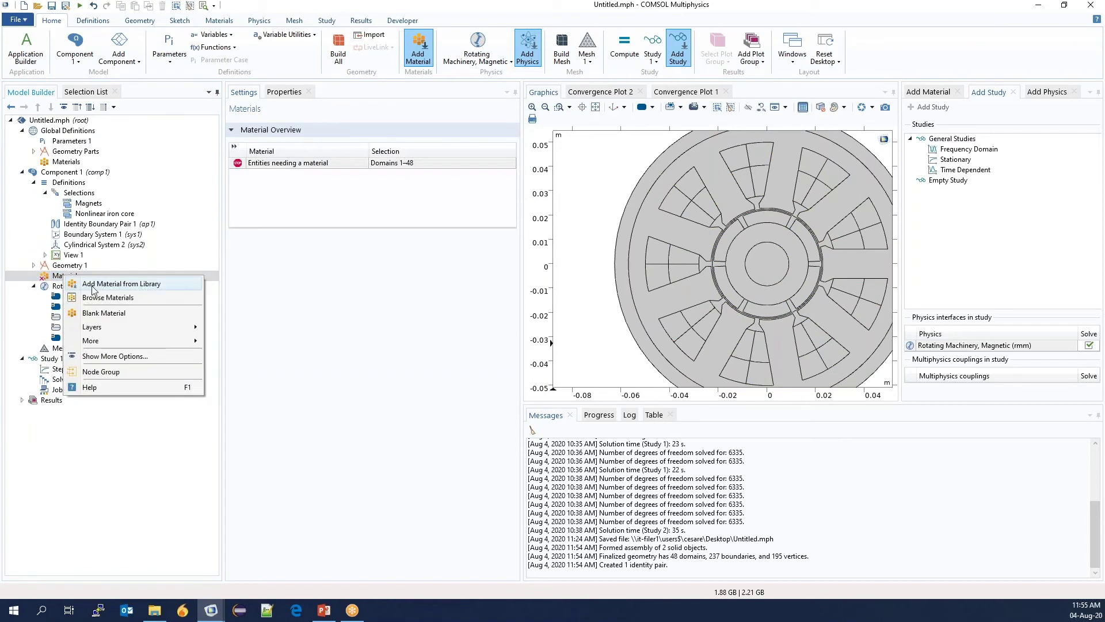
pyautogui.click(93, 284)
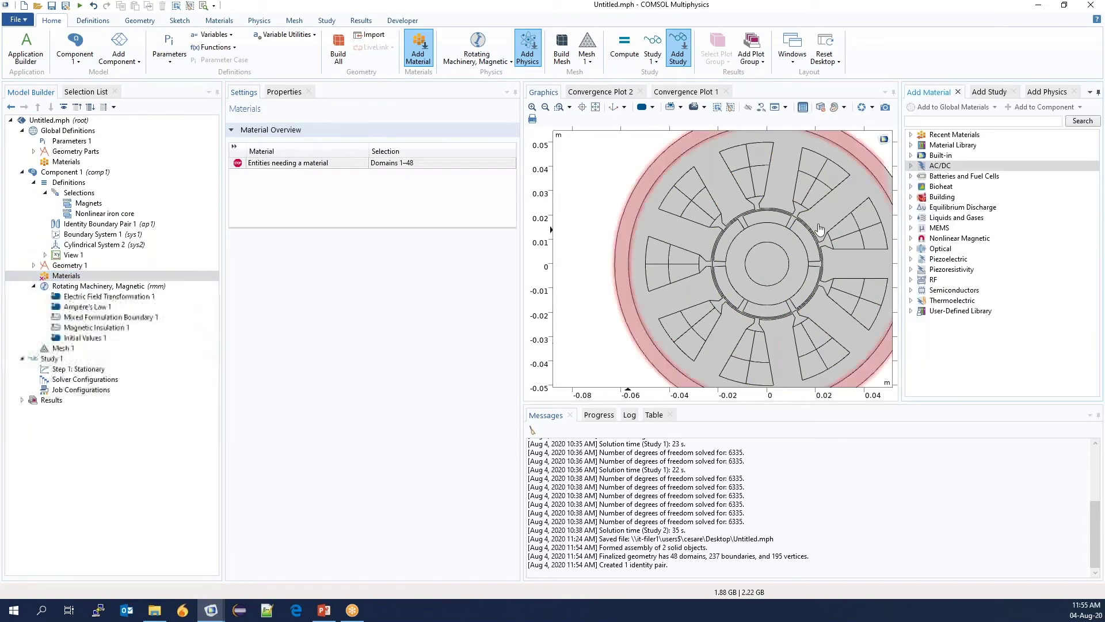
pyautogui.click(936, 166)
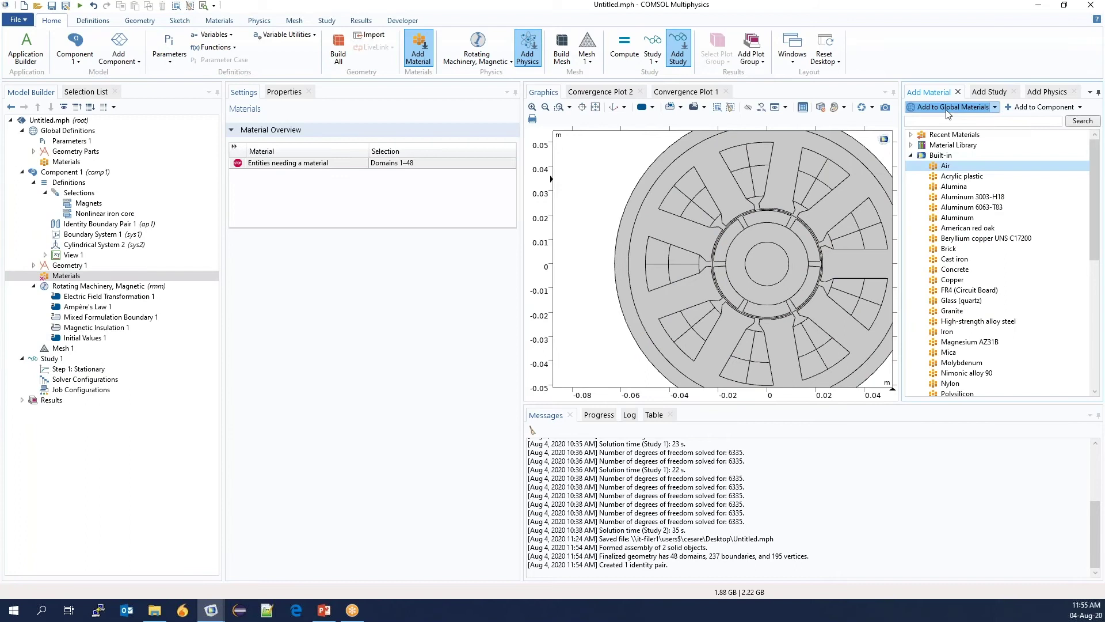
pyautogui.click(947, 332)
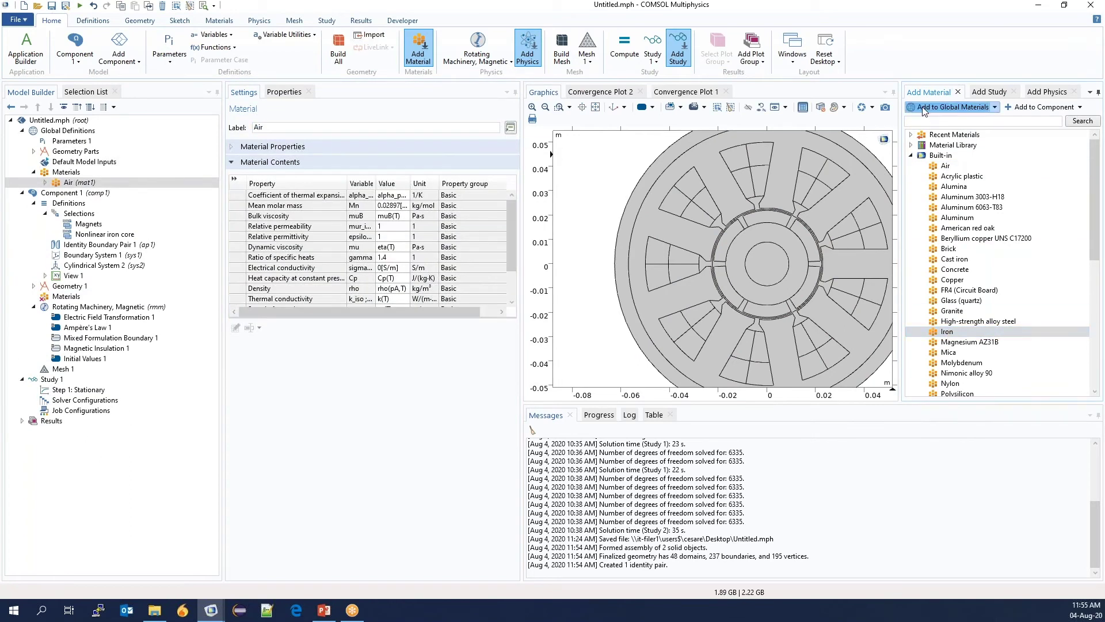
pyautogui.click(924, 108)
pyautogui.keyDown('ctrl'); pyautogui.click(72, 183); pyautogui.keyUp('ctrl')
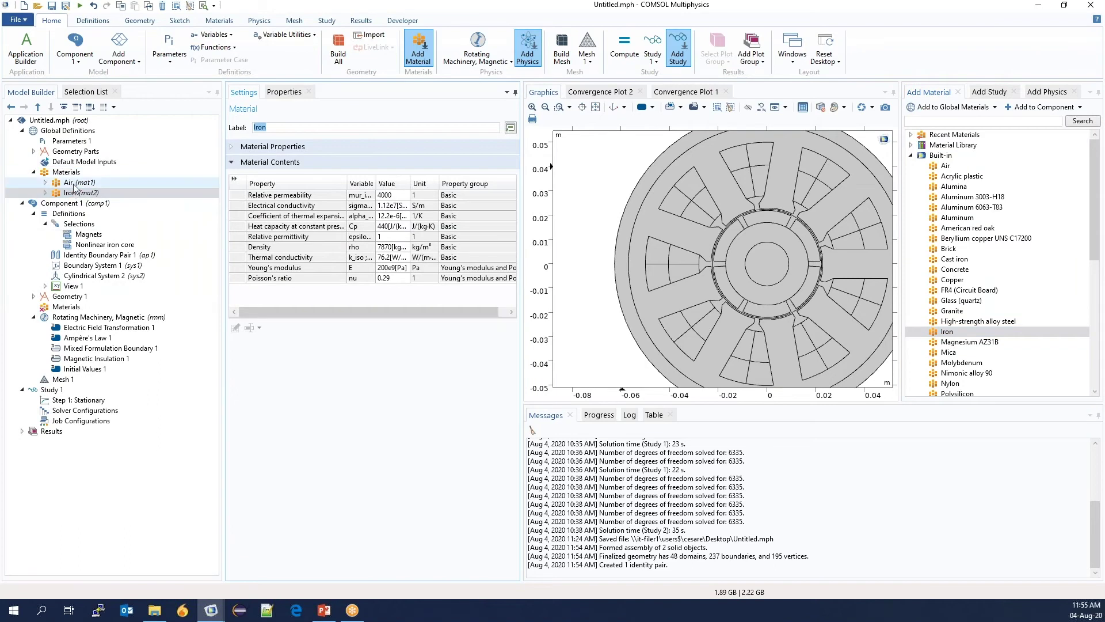
pyautogui.moveTo(72, 183); pyautogui.dragTo(79, 343)
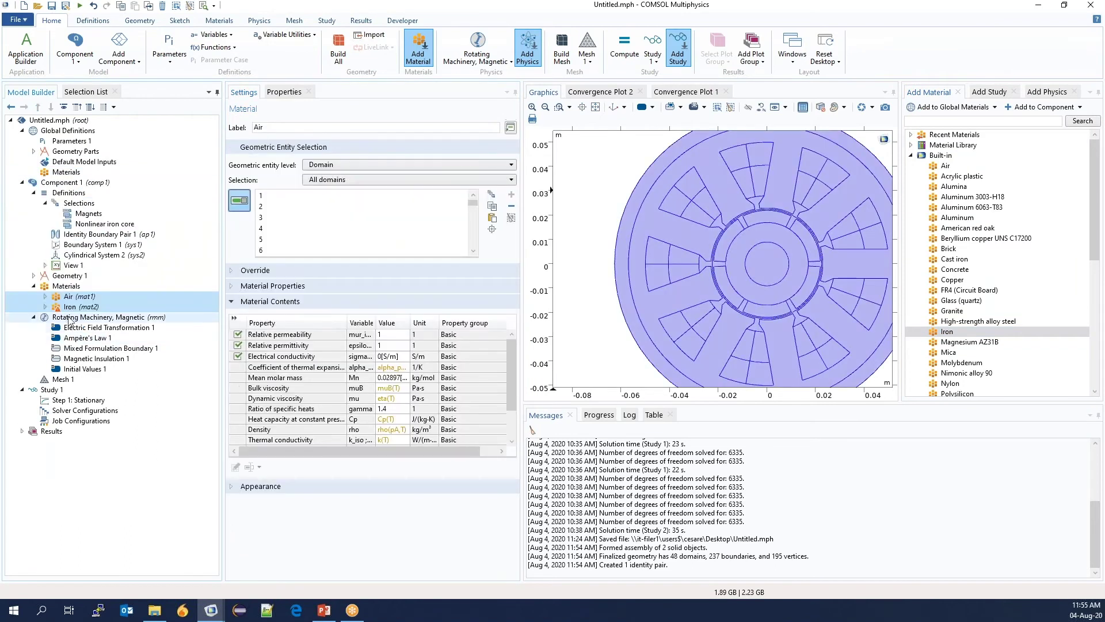
# Assign Iron to the Shaft (Full Rotor 1) domain, leaving Air on the rest
pyautogui.click(78, 307)
pyautogui.click(320, 180)
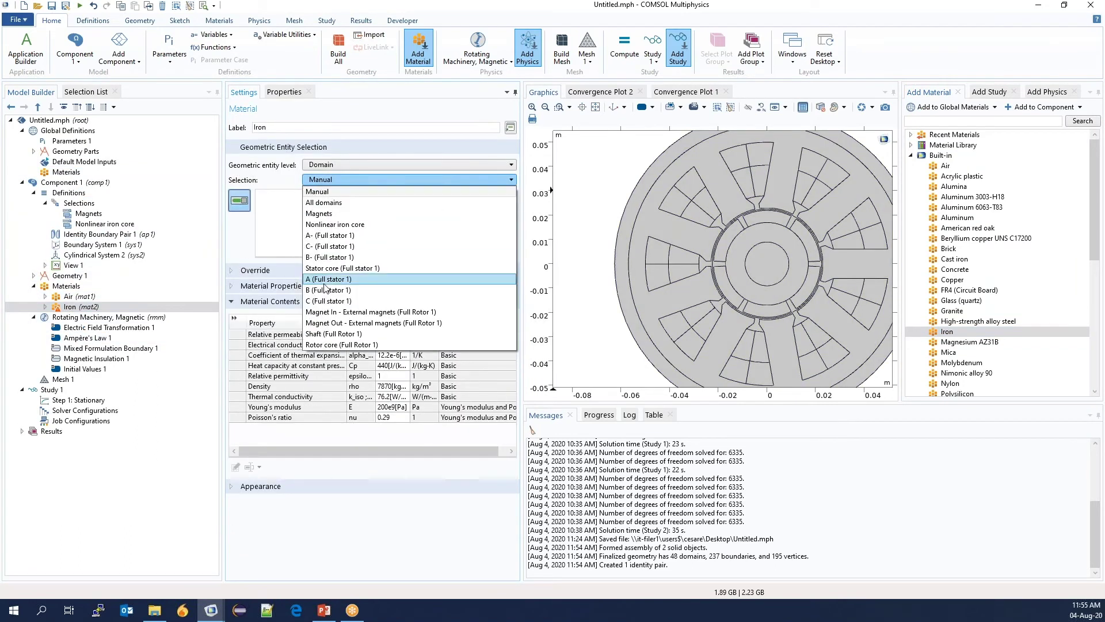
pyautogui.click(328, 334)
pyautogui.click(86, 297)
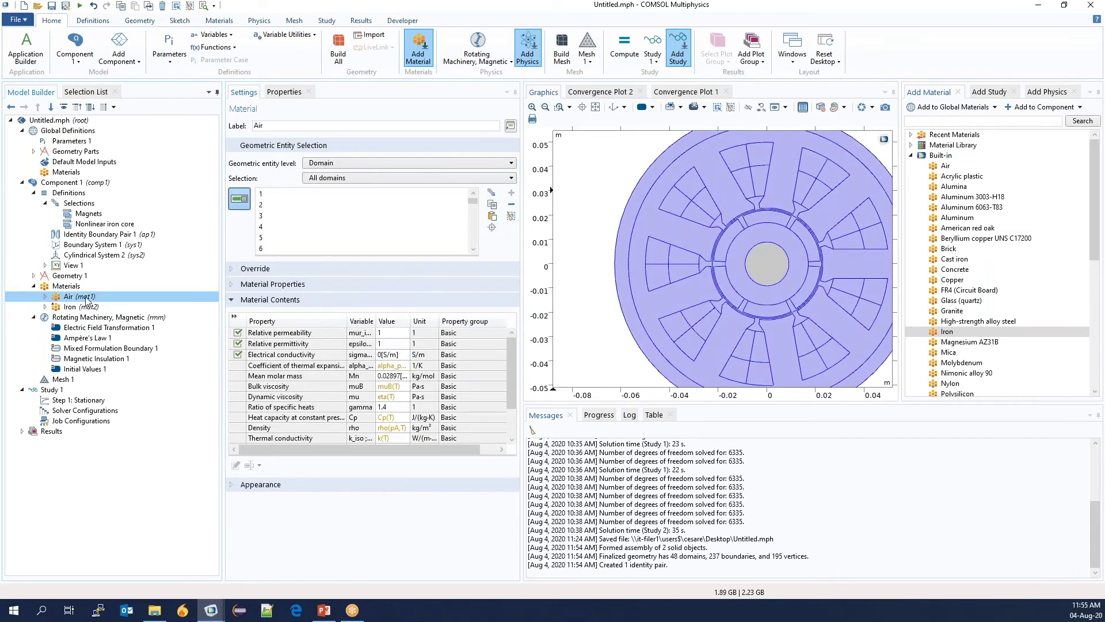
# Add Soft Iron (Without Losses) from the AC/DC library to Component 1
pyautogui.click(911, 155)
pyautogui.click(911, 166)
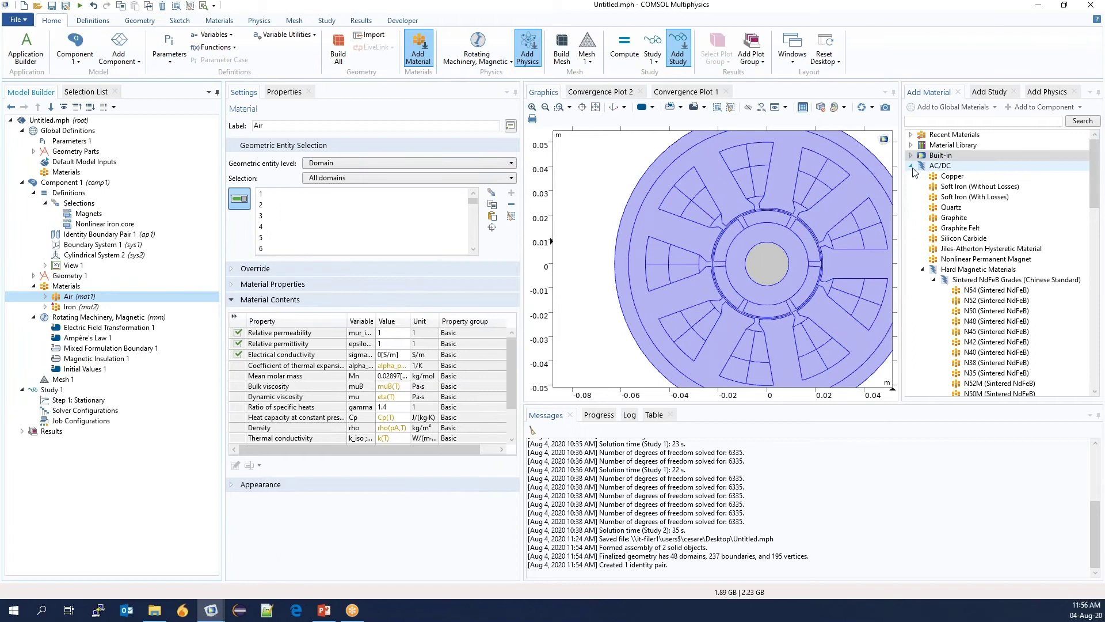
pyautogui.click(955, 186)
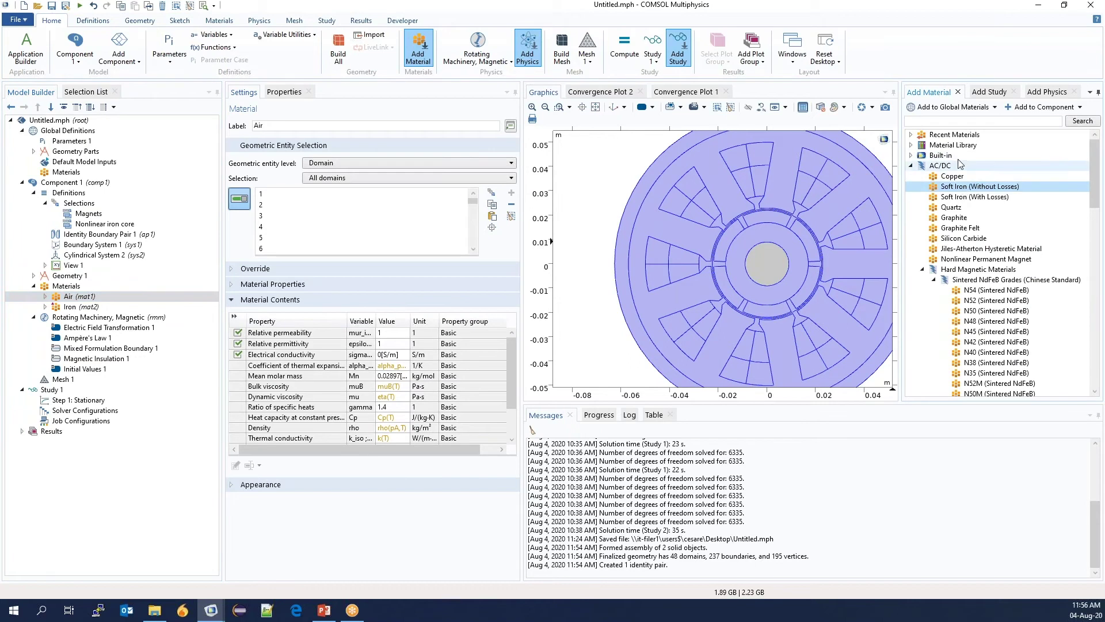
pyautogui.click(944, 109)
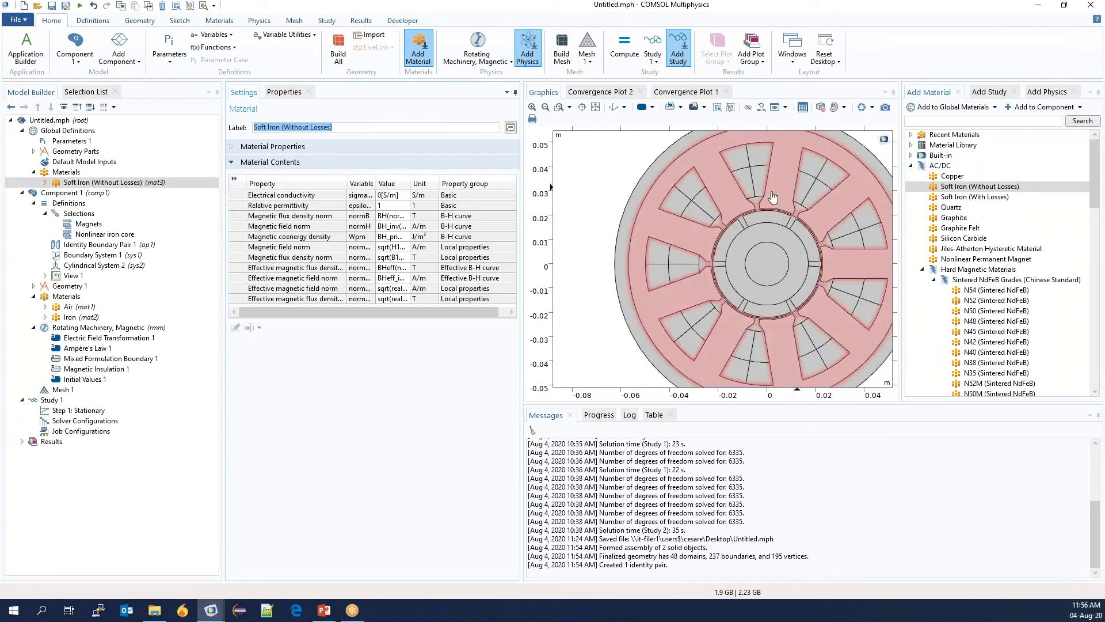
pyautogui.moveTo(102, 182); pyautogui.dragTo(118, 314)
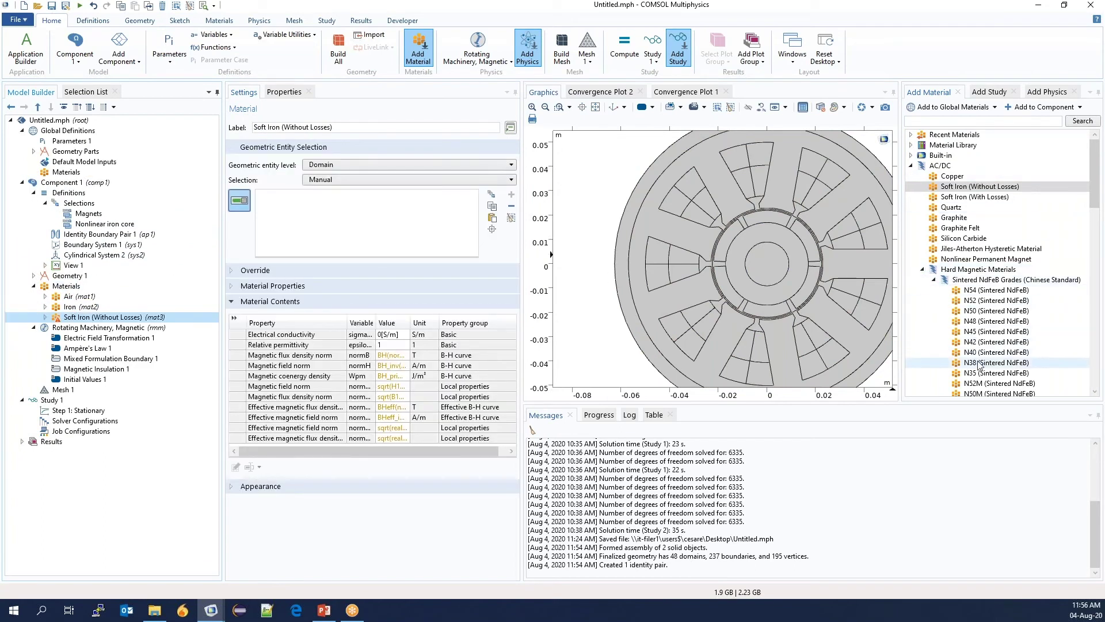
# Add N40 (Sintered NdFeB) to Component 1 and assign it to the Magnets selection
pyautogui.click(996, 352)
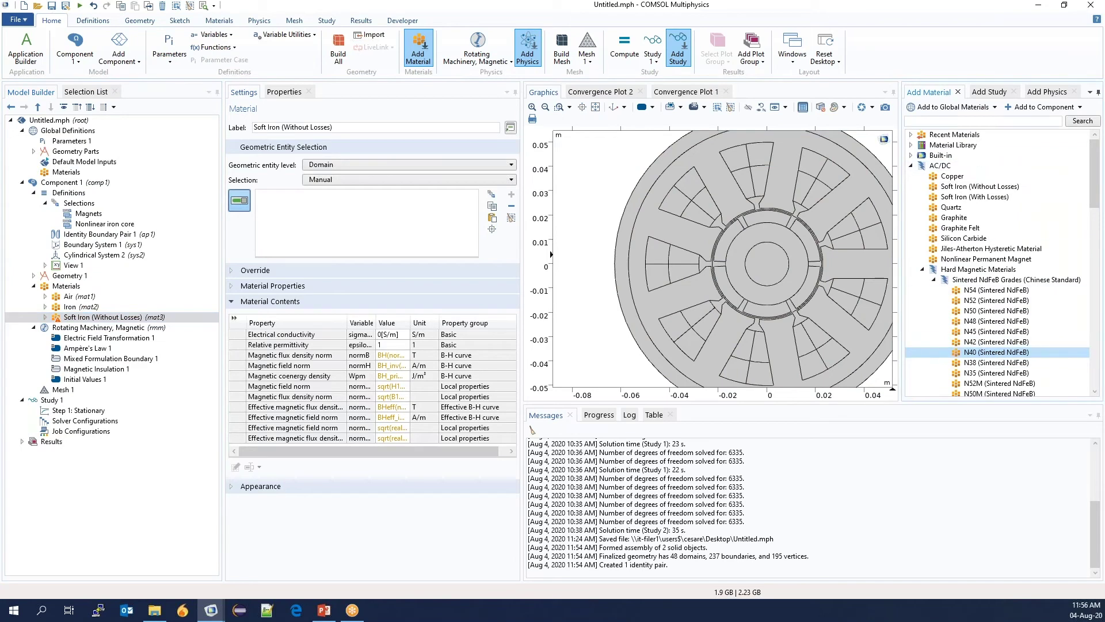
pyautogui.click(1039, 107)
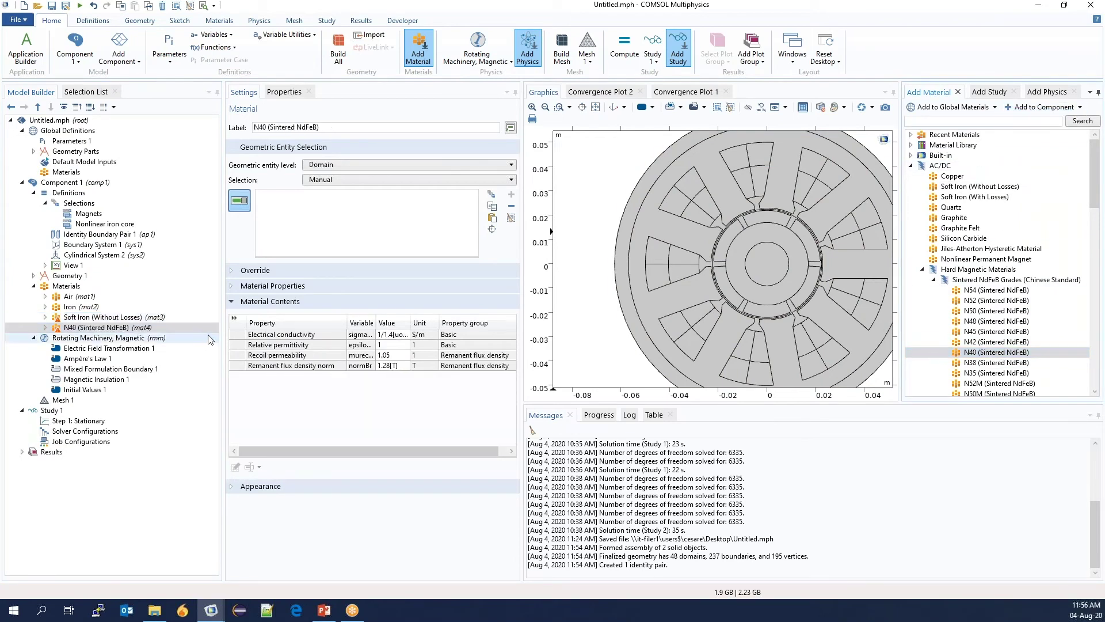
pyautogui.click(366, 180)
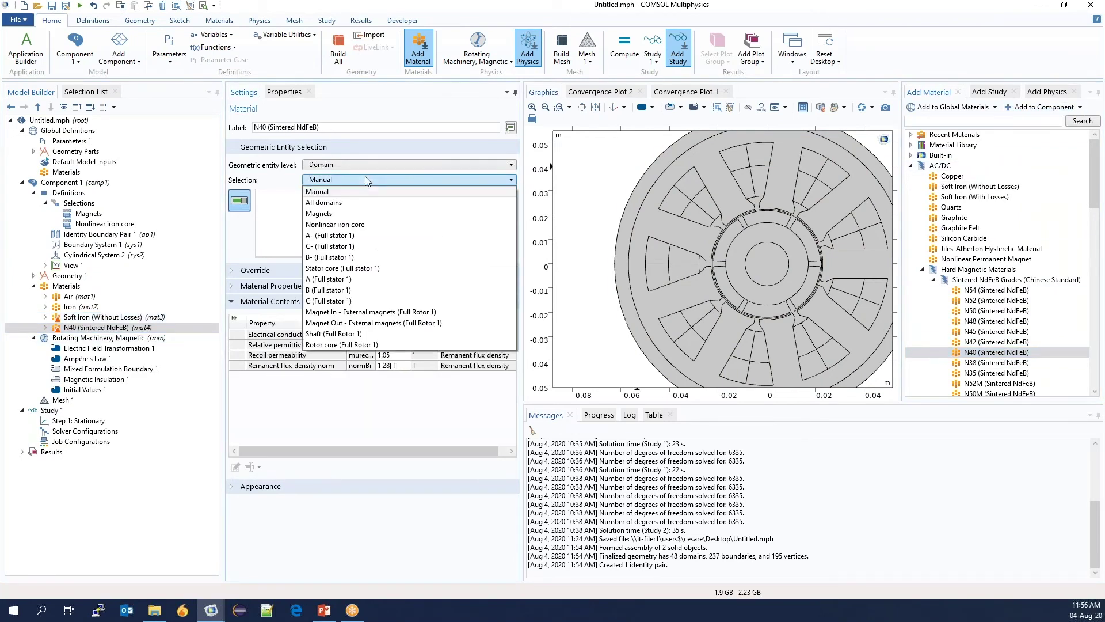
pyautogui.click(342, 217)
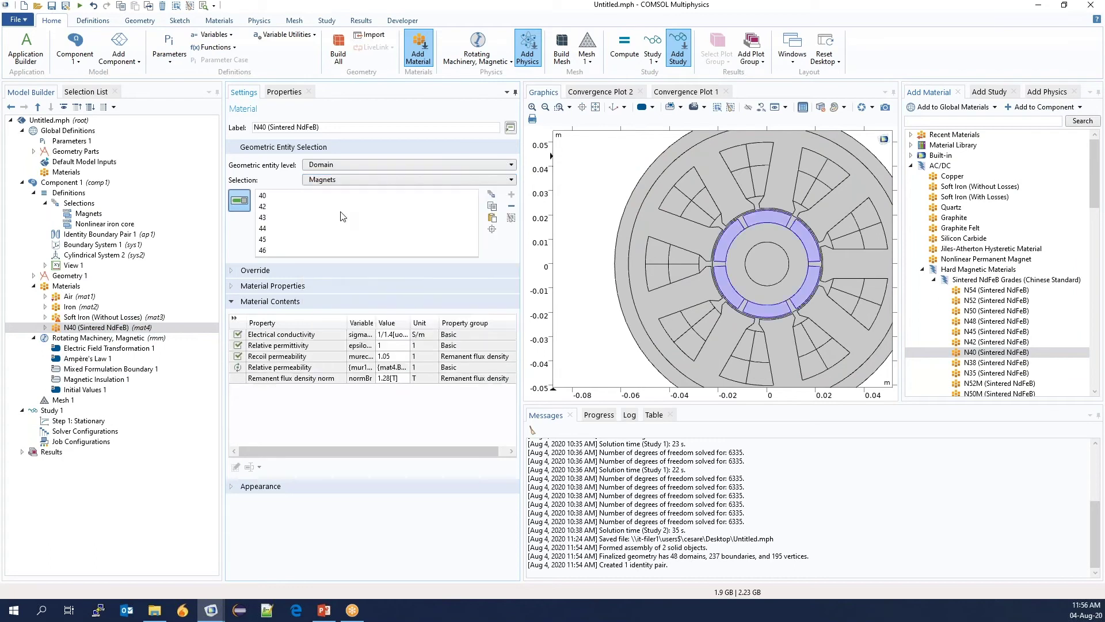
# Assign Soft Iron (Without Losses) to the Nonlinear iron core selection
pyautogui.click(104, 317)
pyautogui.click(321, 178)
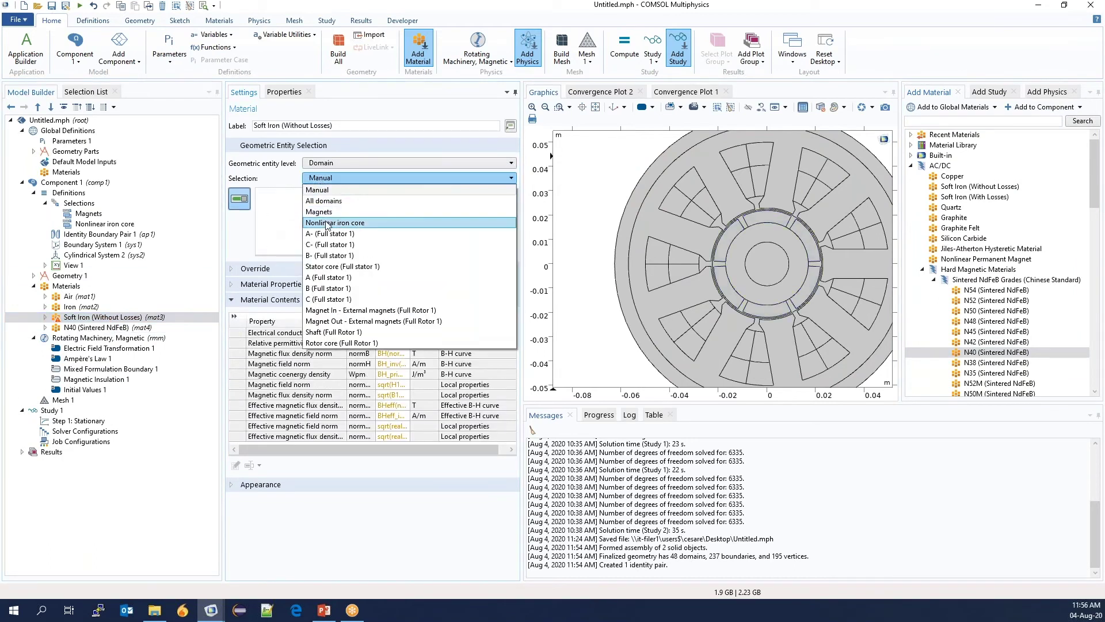
pyautogui.click(329, 225)
pyautogui.click(69, 307)
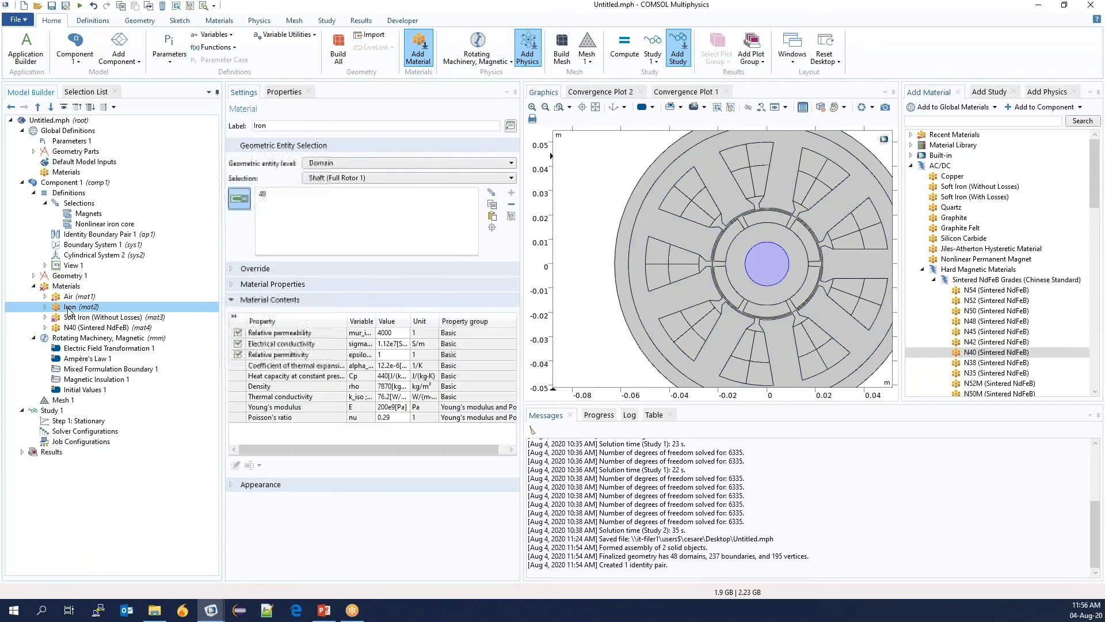
pyautogui.click(80, 348)
# Close the Add Material, Add Physics and Add Study windows
pyautogui.click(86, 359)
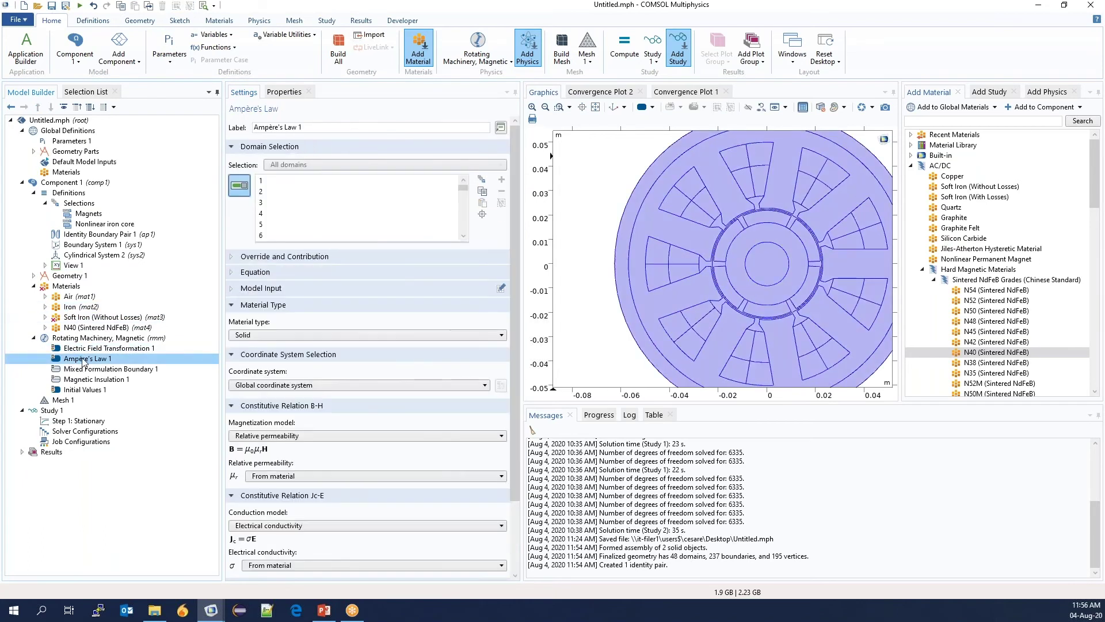
pyautogui.click(419, 52)
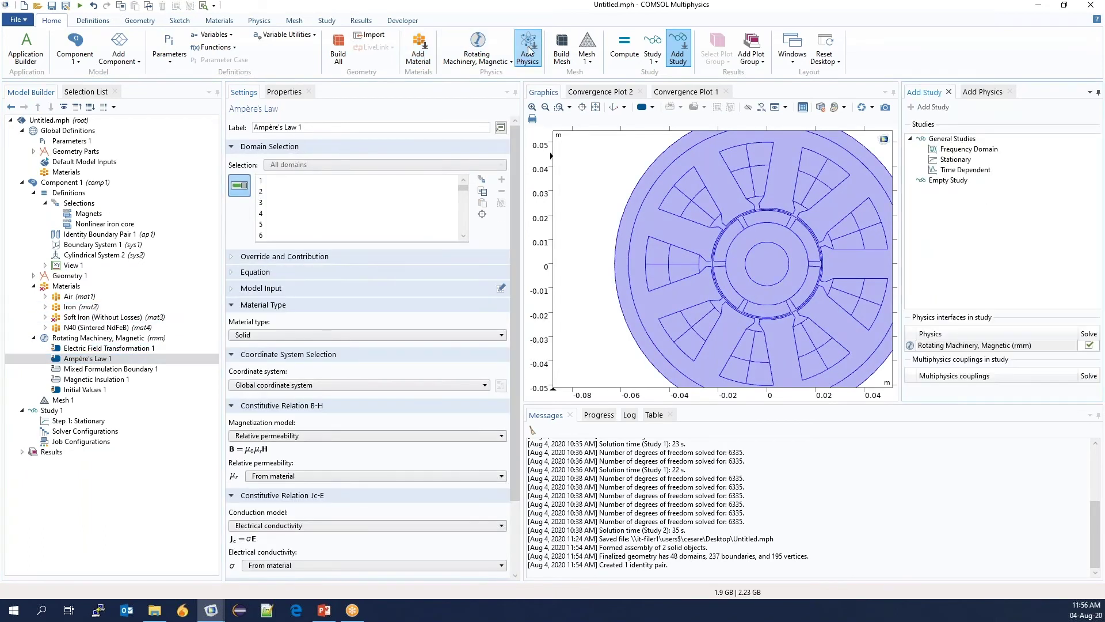
pyautogui.click(527, 51)
pyautogui.click(677, 52)
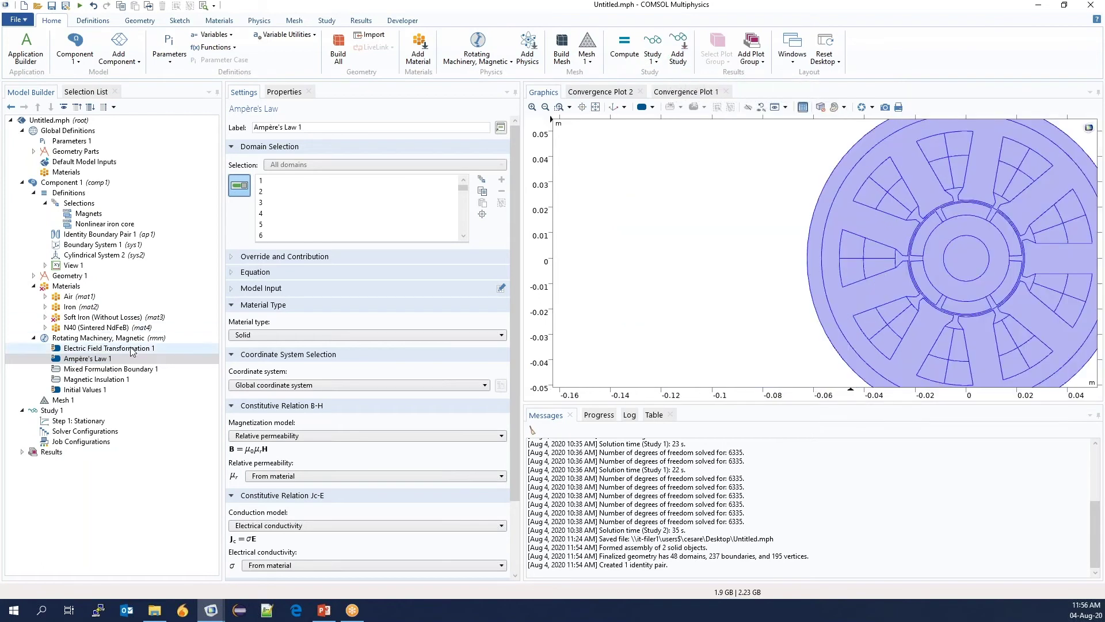
pyautogui.click(236, 307)
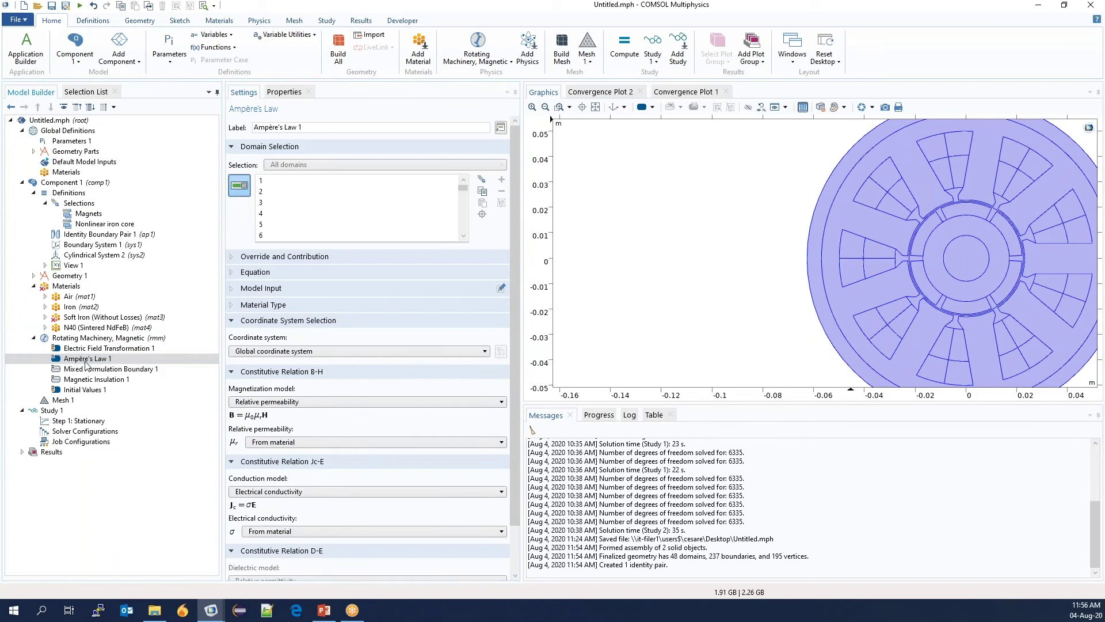
# Duplicate Ampère's Law 1 for Magnet In: remanent flux density, Cylindrical System 2, radial -1
pyautogui.rightClick(86, 363)
pyautogui.click(115, 399)
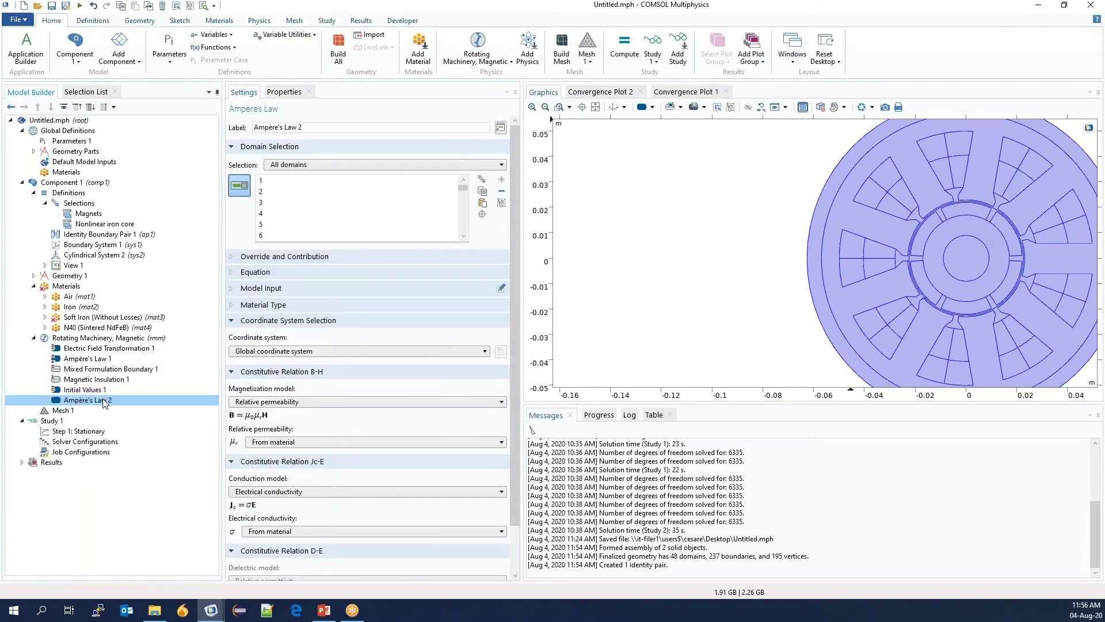
pyautogui.click(252, 321)
pyautogui.click(302, 164)
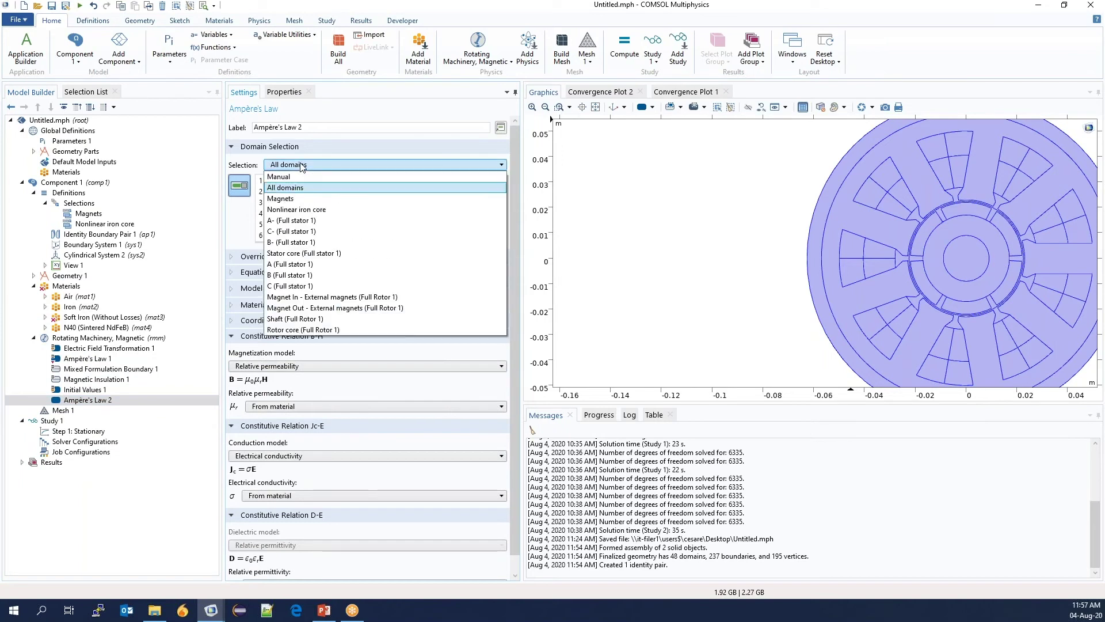
pyautogui.click(287, 299)
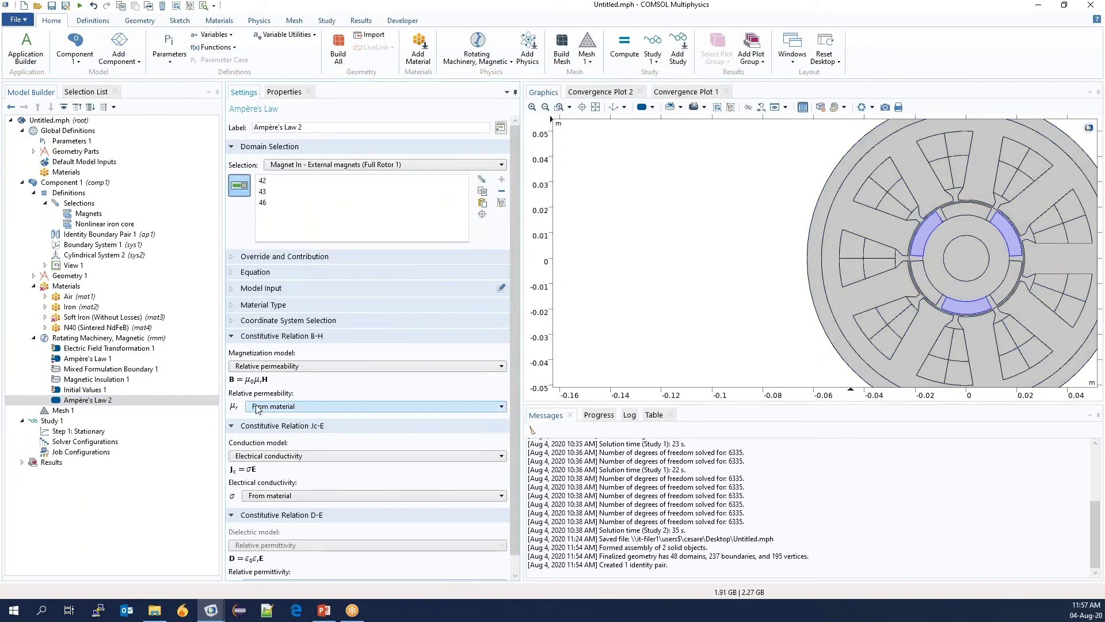
pyautogui.click(256, 367)
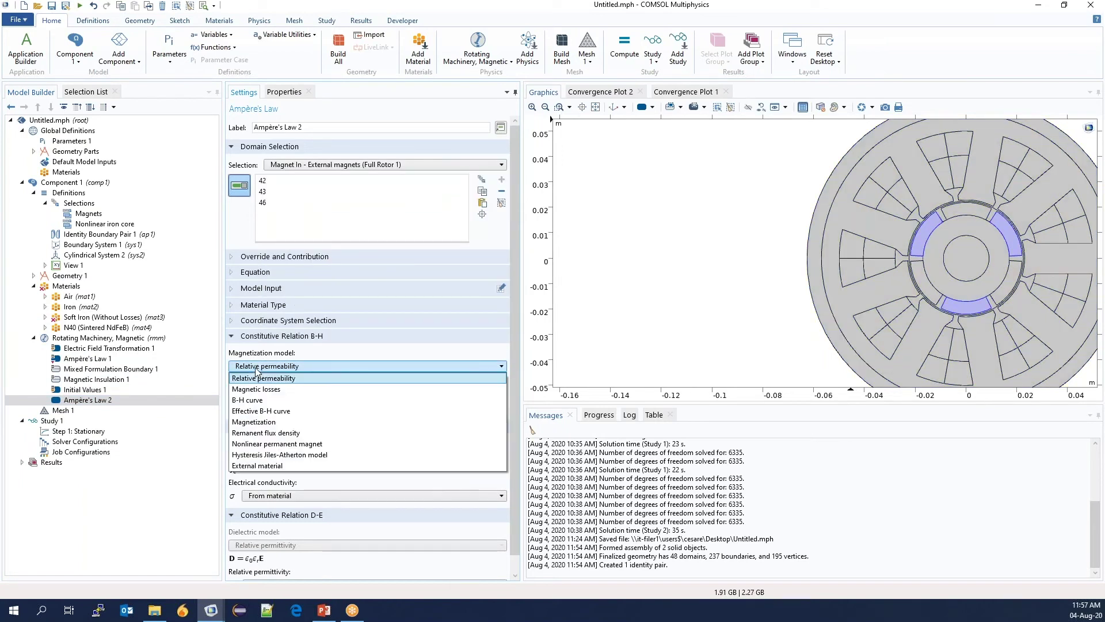
pyautogui.click(256, 433)
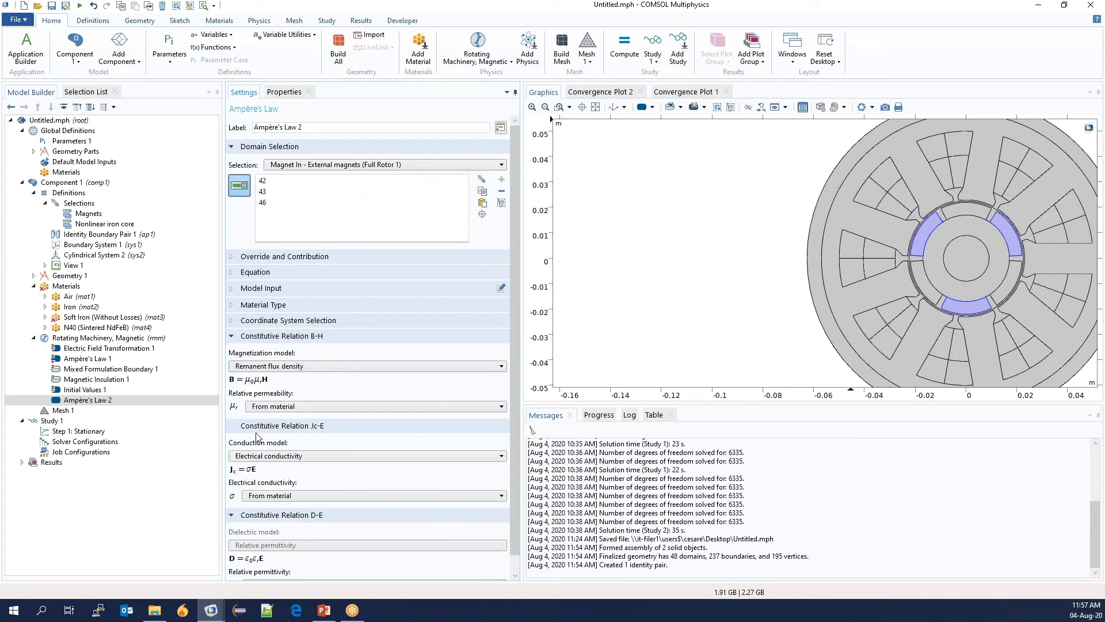
pyautogui.click(262, 321)
pyautogui.click(278, 353)
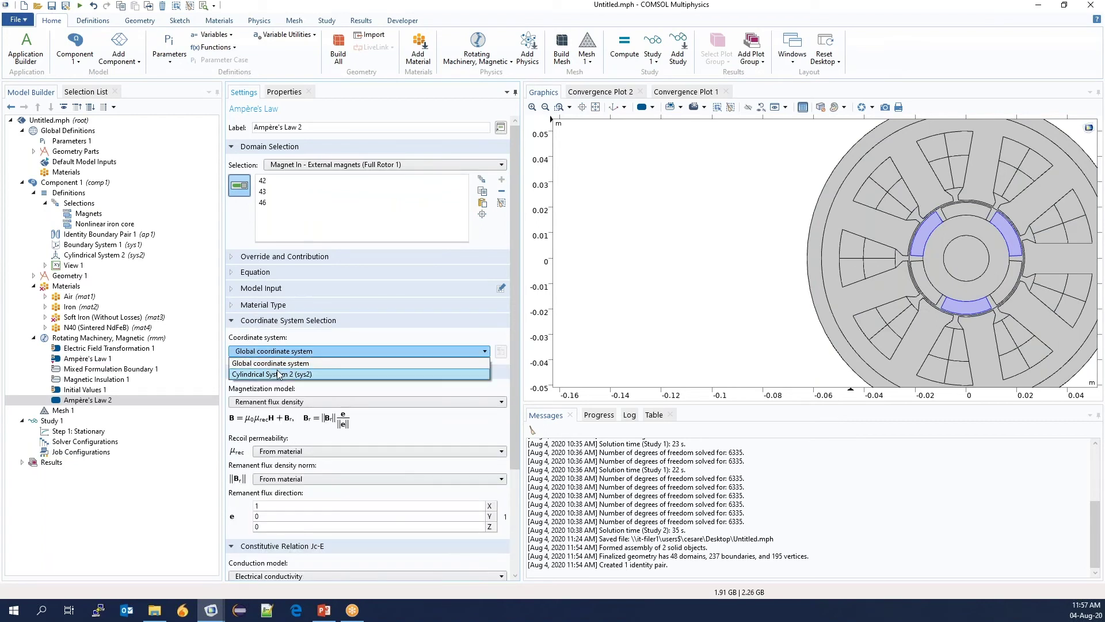
pyautogui.click(279, 374)
pyautogui.click(267, 507)
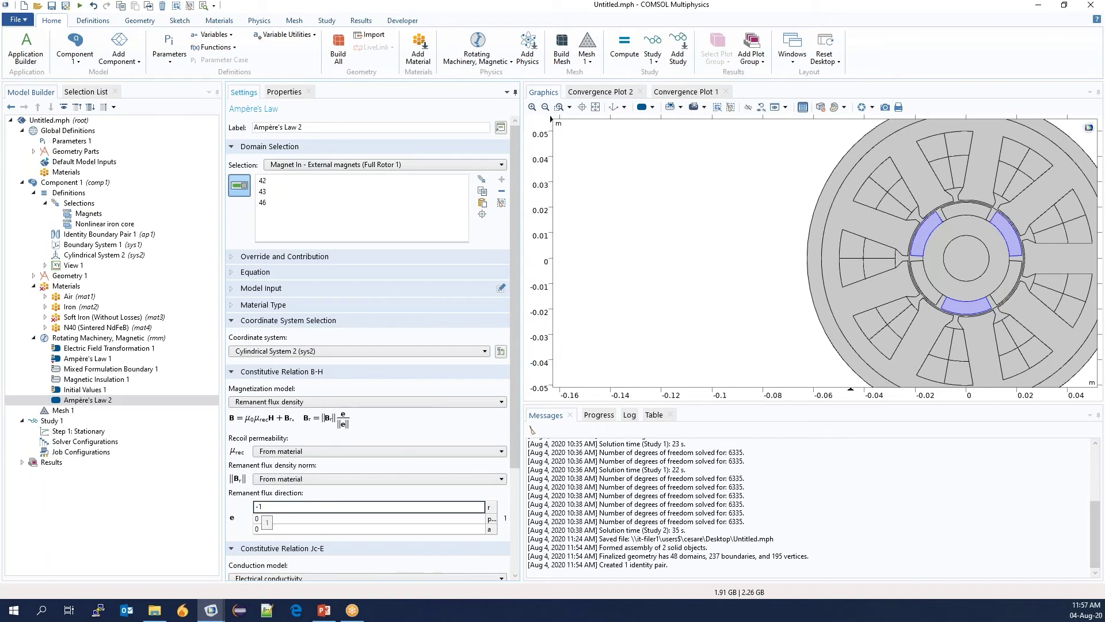
pyautogui.click(311, 519)
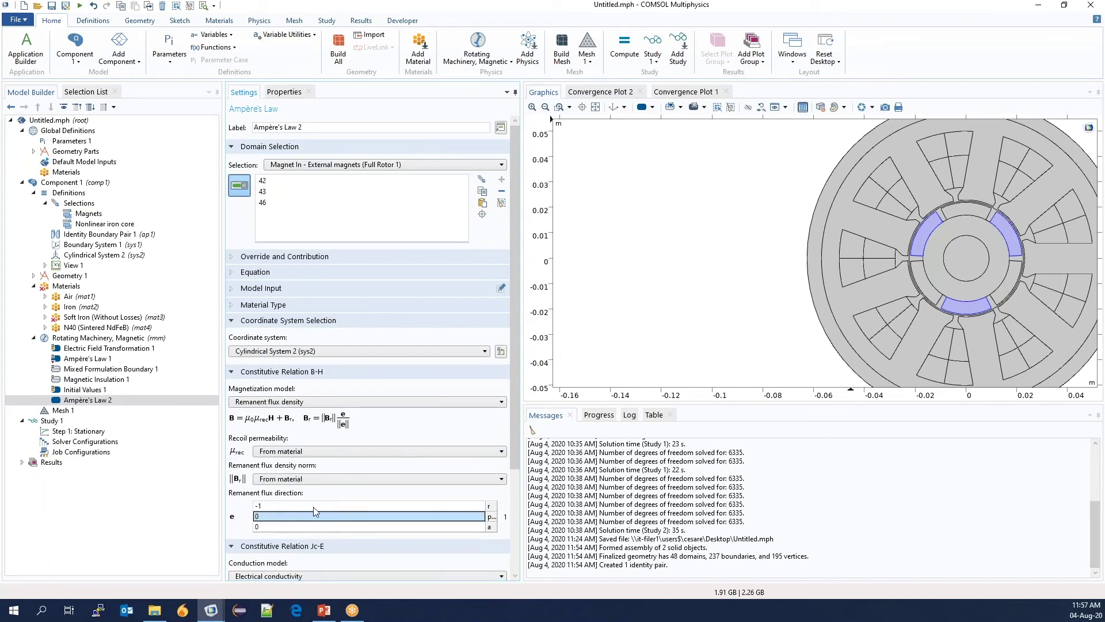
pyautogui.click(118, 402)
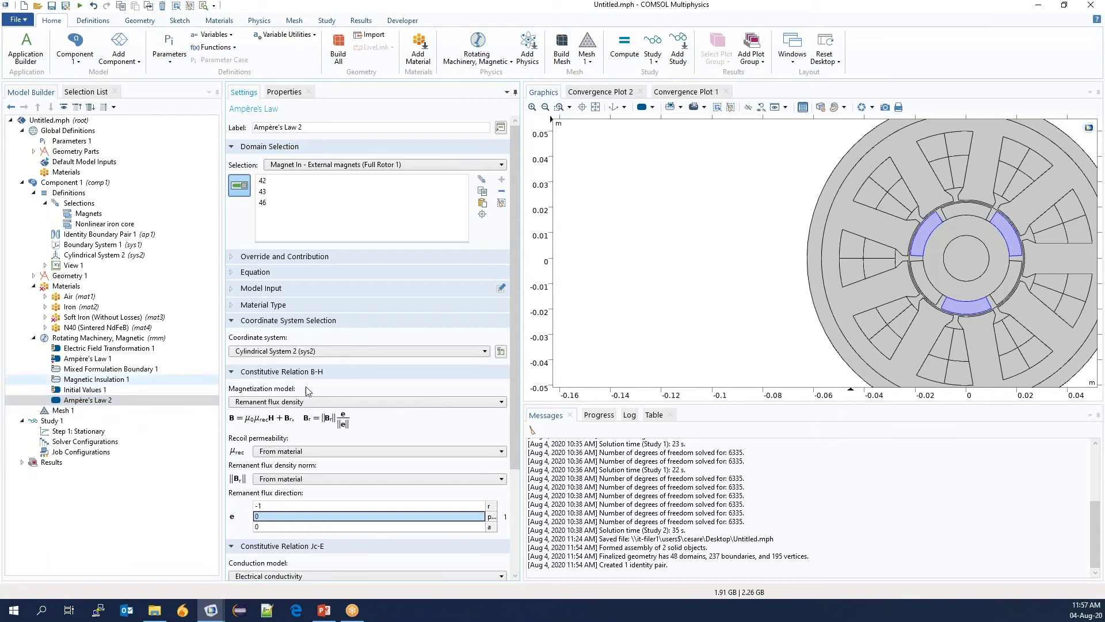
# Duplicate Ampère's Law 2 as Ampère's Law 3 on Magnet Out with radial direction 1
pyautogui.rightClick(102, 403)
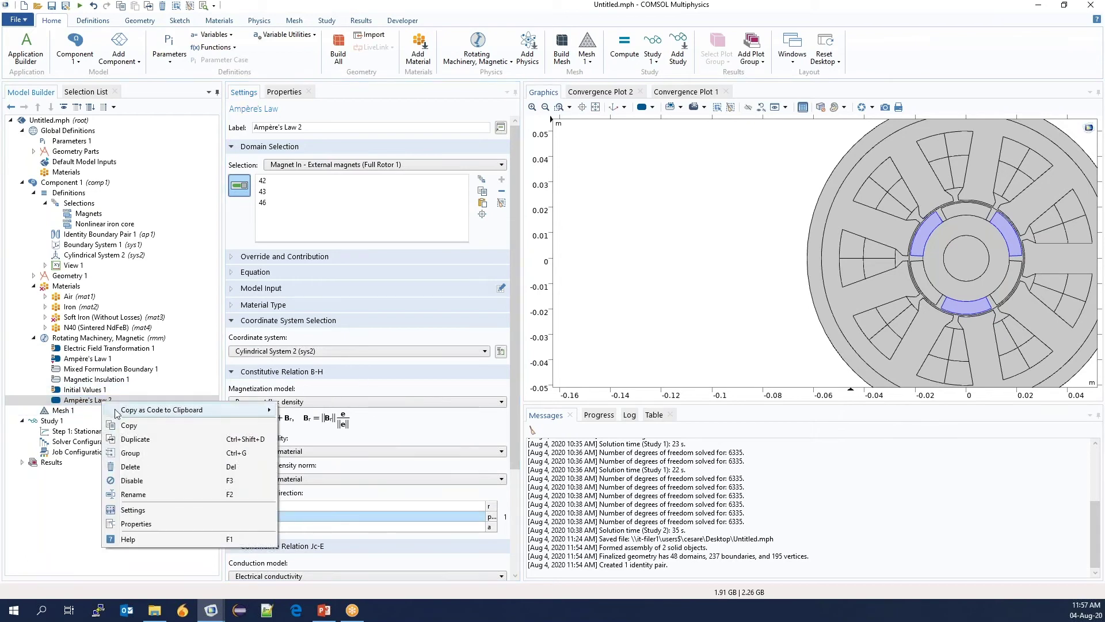
pyautogui.click(135, 439)
pyautogui.click(374, 165)
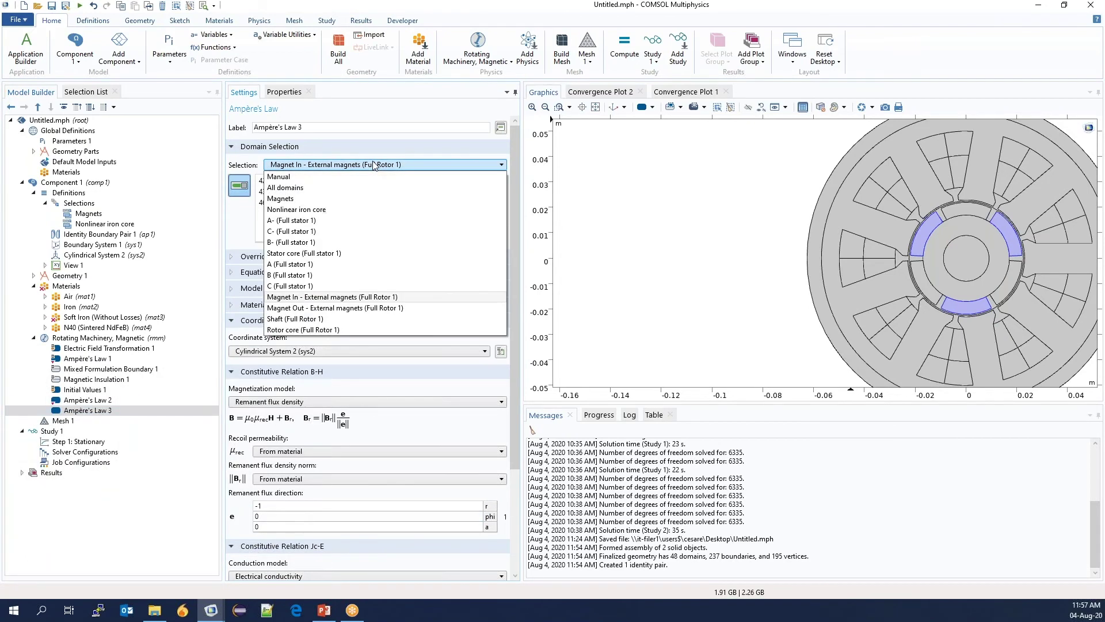
pyautogui.click(332, 307)
pyautogui.click(281, 508)
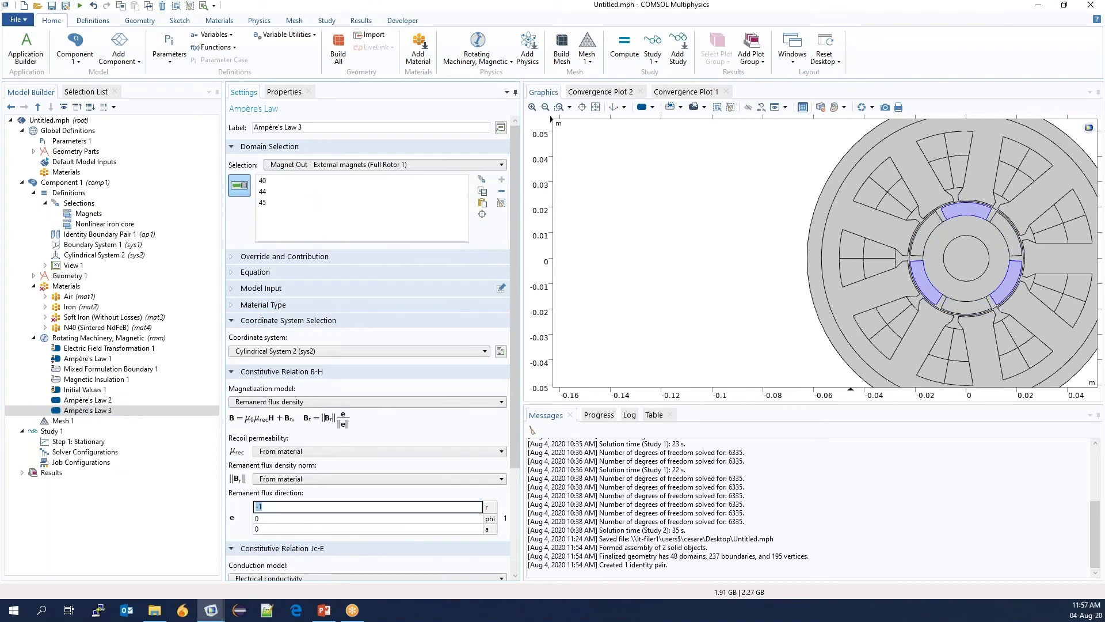
pyautogui.write('1')
pyautogui.click(86, 399)
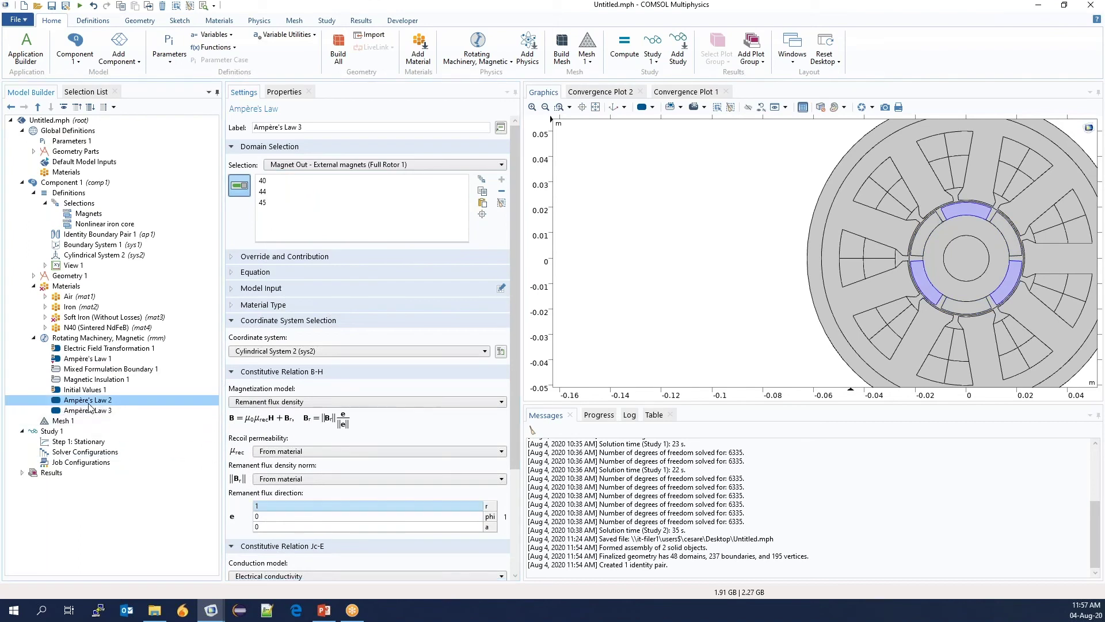
pyautogui.click(92, 327)
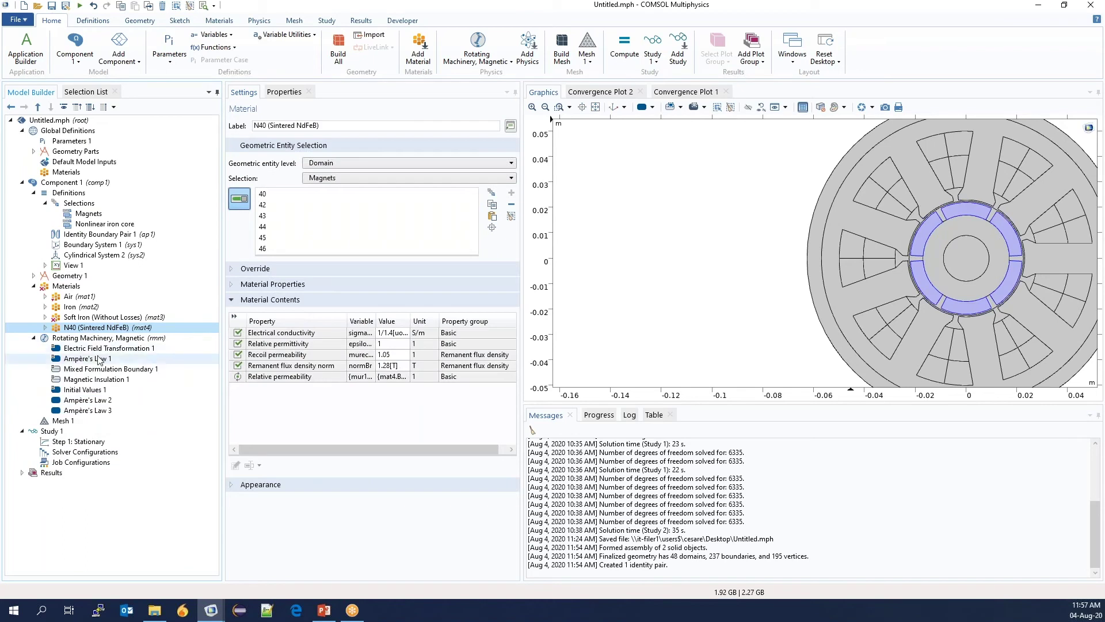
# Duplicate Ampère's Law 1 as Ampère's Law 4 with a B-H curve model on Nonlinear iron core
pyautogui.click(73, 360)
pyautogui.rightClick(73, 362)
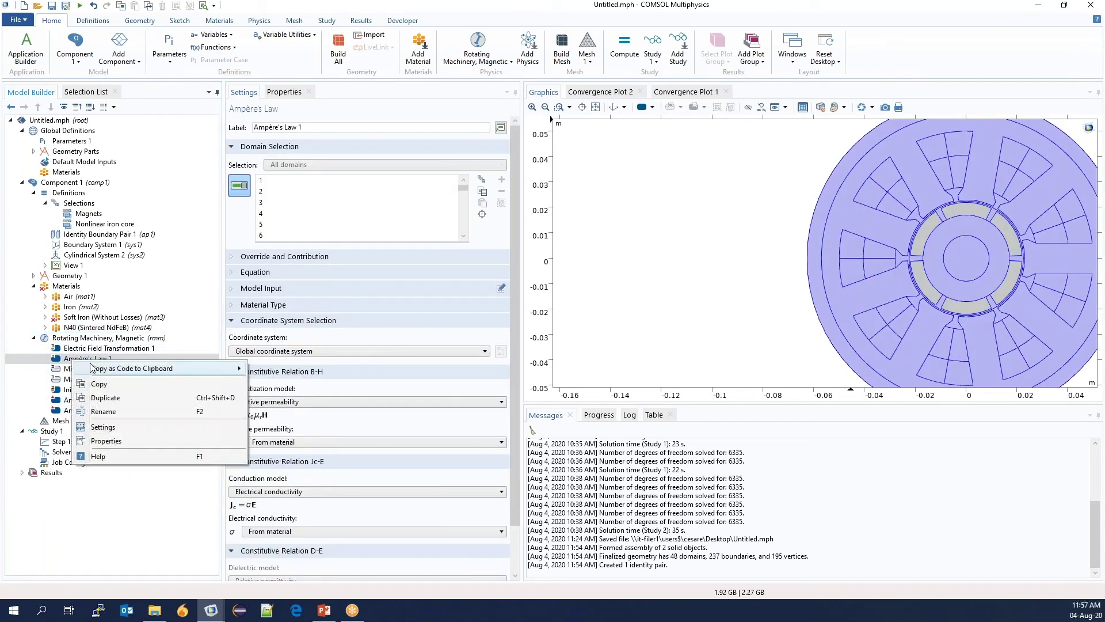
pyautogui.click(103, 397)
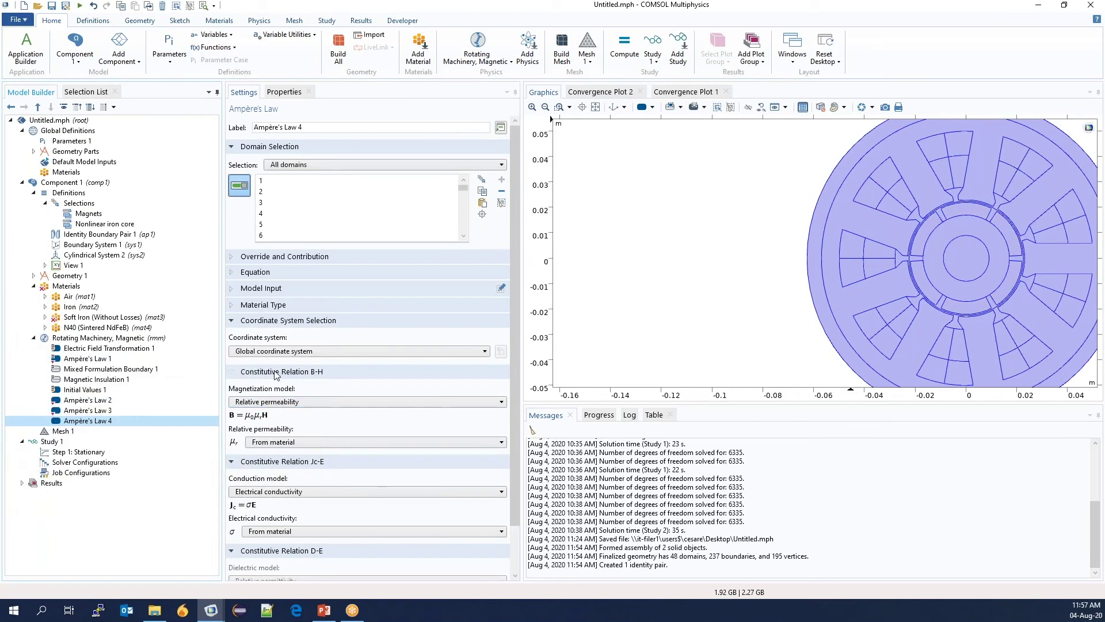
pyautogui.click(272, 401)
pyautogui.click(256, 435)
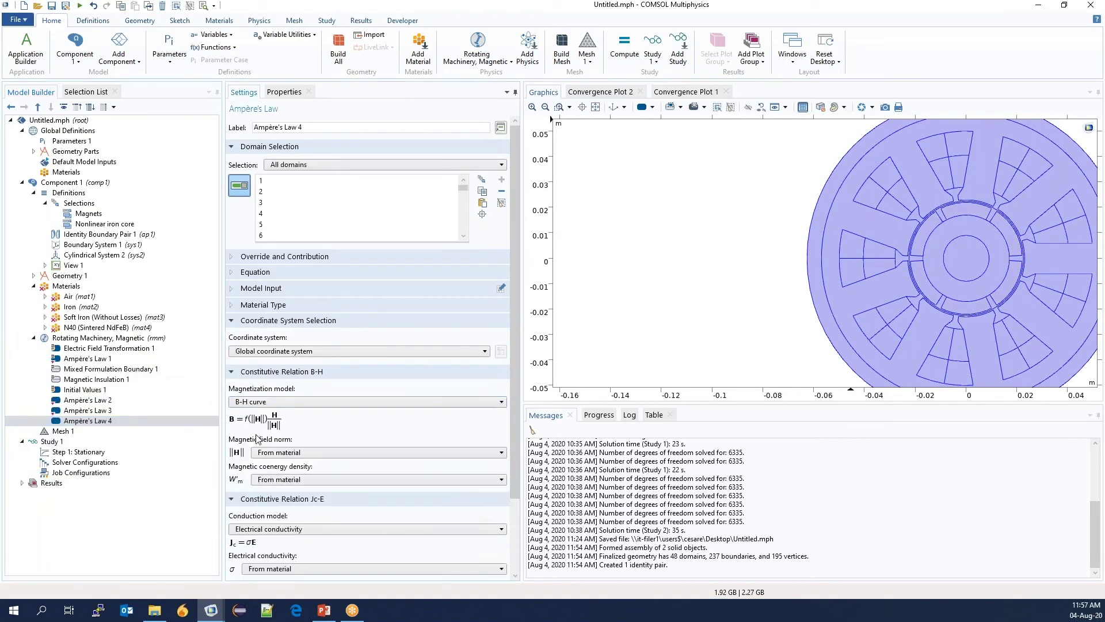
pyautogui.click(380, 165)
pyautogui.click(297, 211)
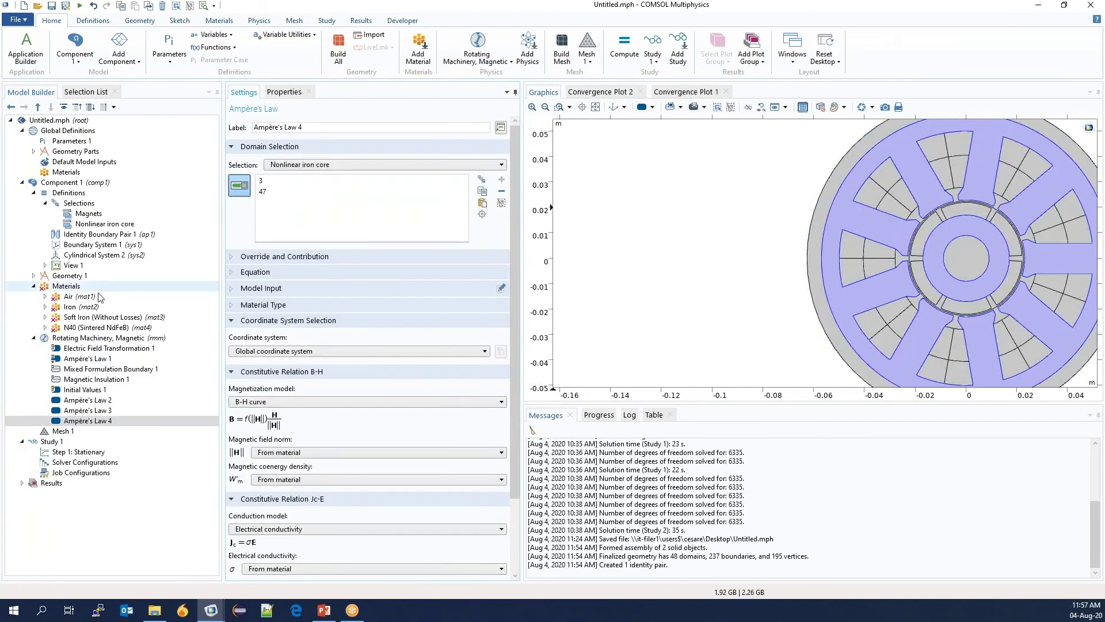
# Review the Soft Iron, N40 and Air materials, plus the physics and Electric Field Transformation 1 settings
pyautogui.click(76, 317)
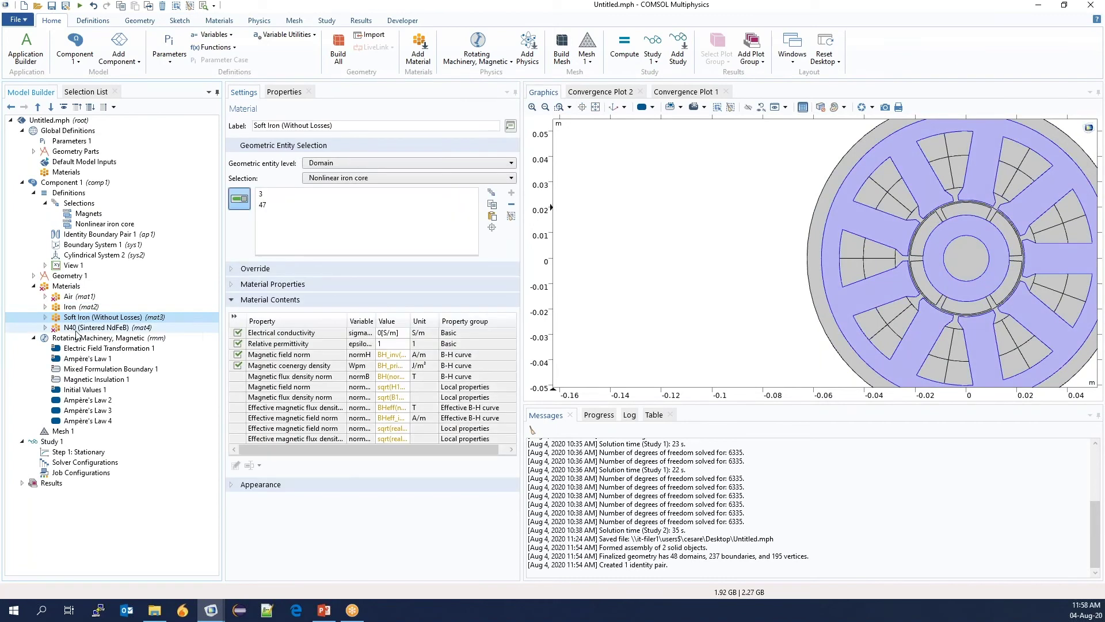
pyautogui.click(77, 328)
pyautogui.click(72, 299)
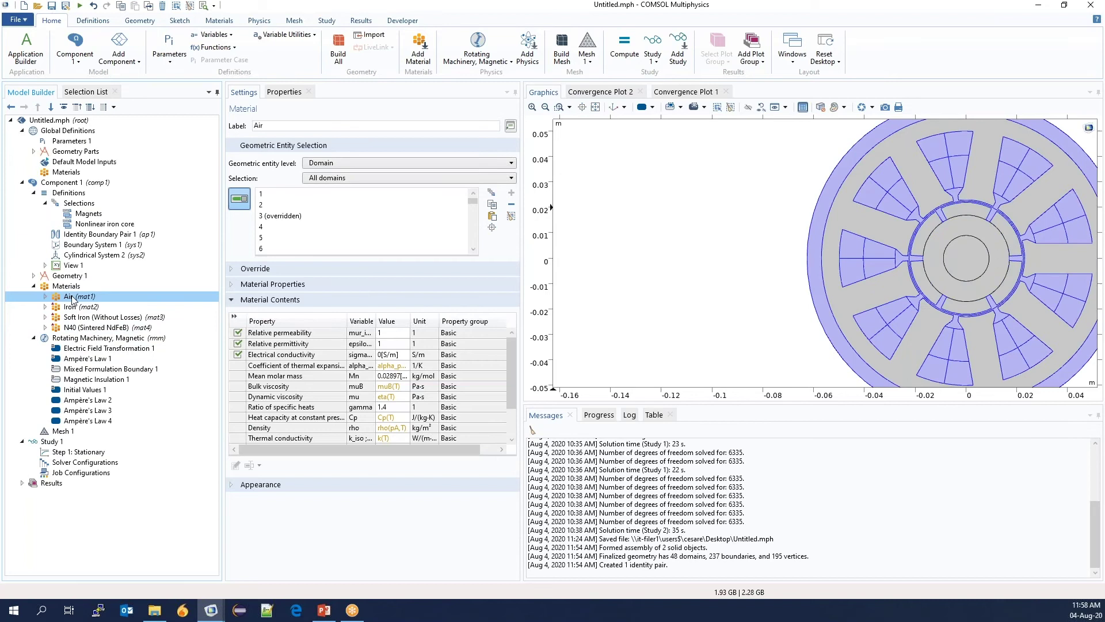
pyautogui.click(33, 286)
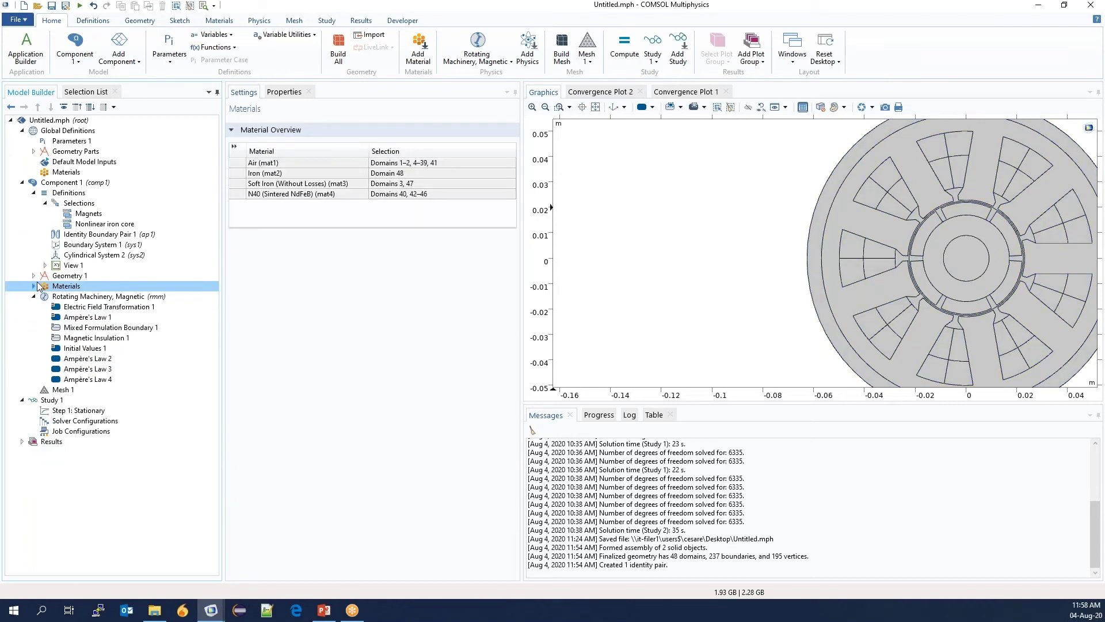
pyautogui.click(55, 296)
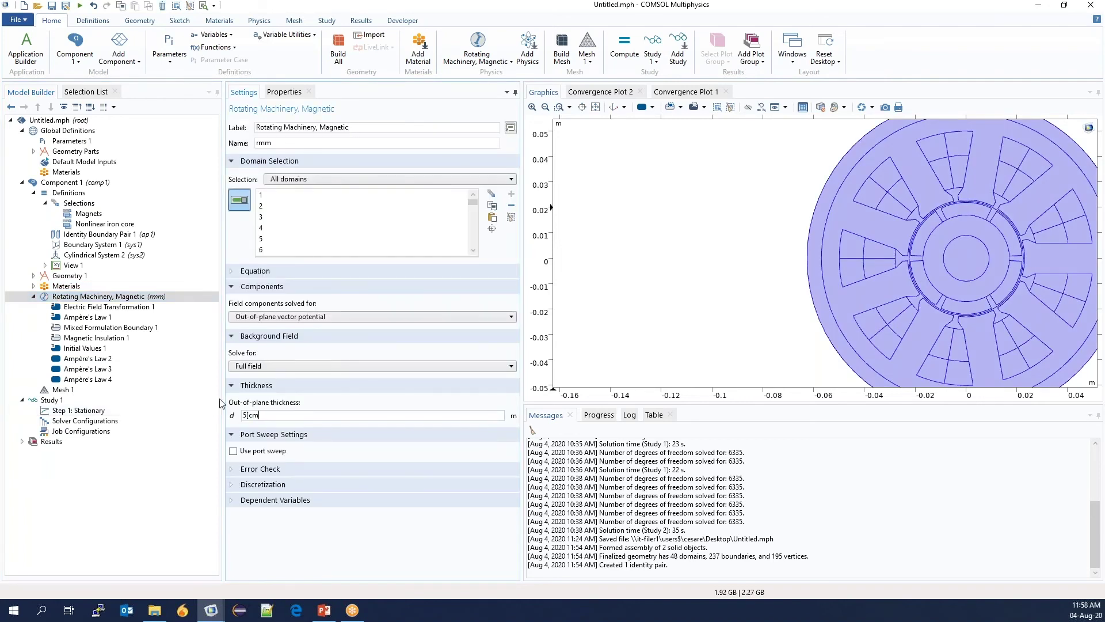
pyautogui.click(132, 307)
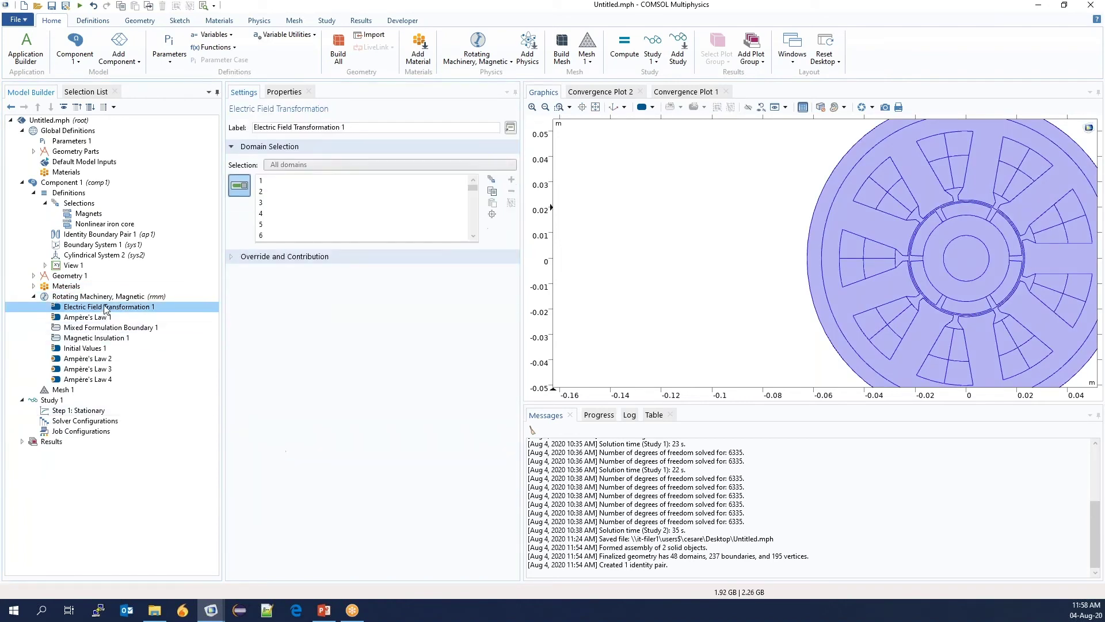
# Add Rotating Domain 1 on the Magnets plus rotor core, with rotation angle 'rotation'
pyautogui.click(66, 193)
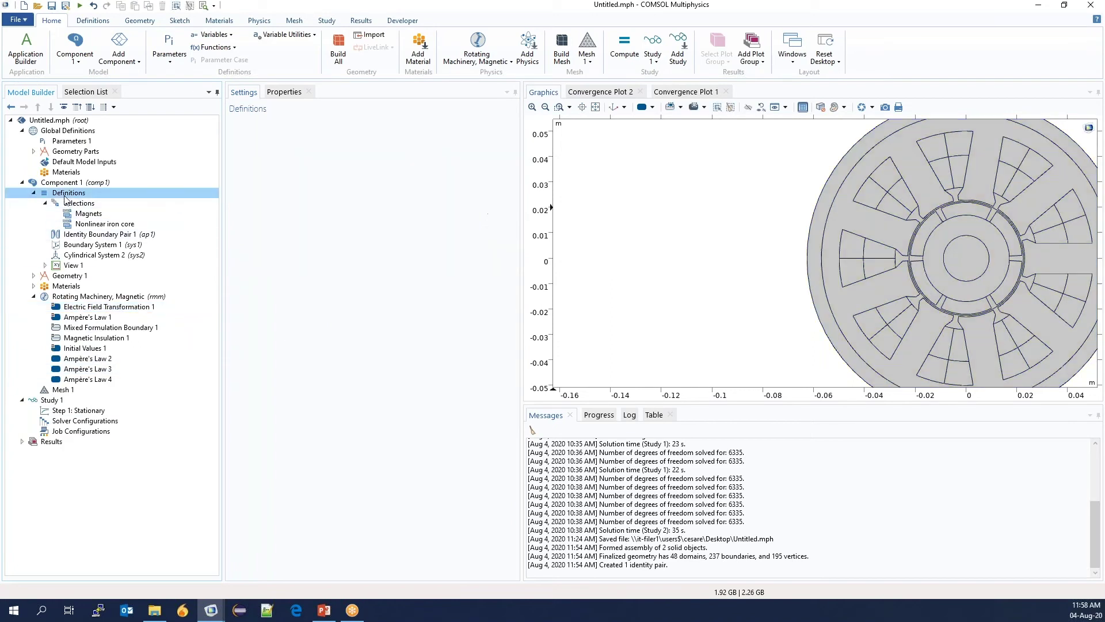
pyautogui.rightClick(65, 195)
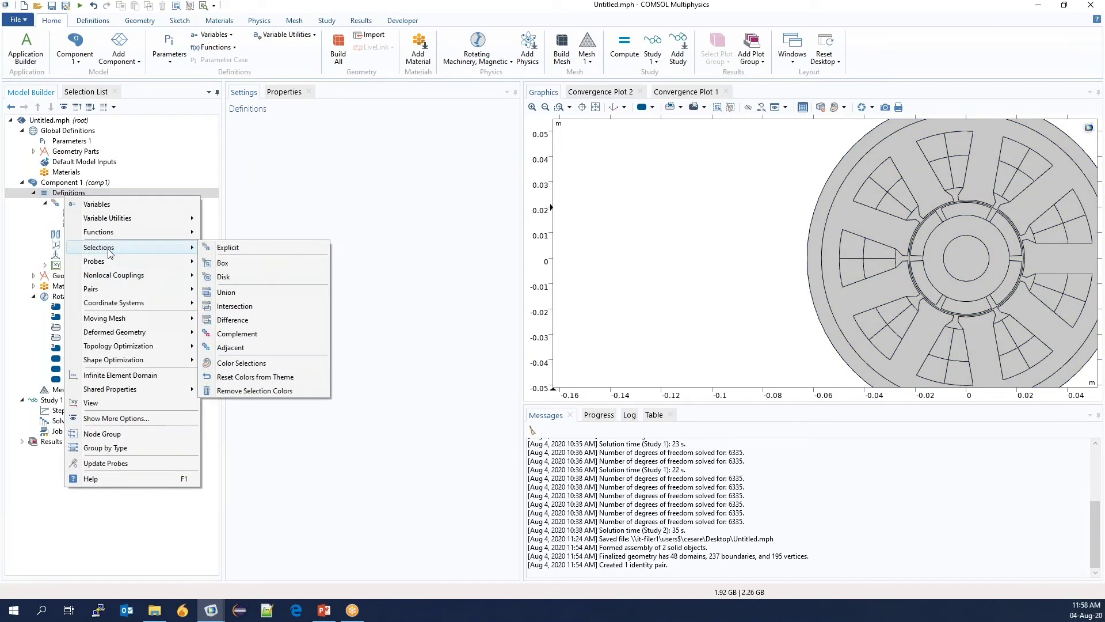
pyautogui.moveTo(115, 318)
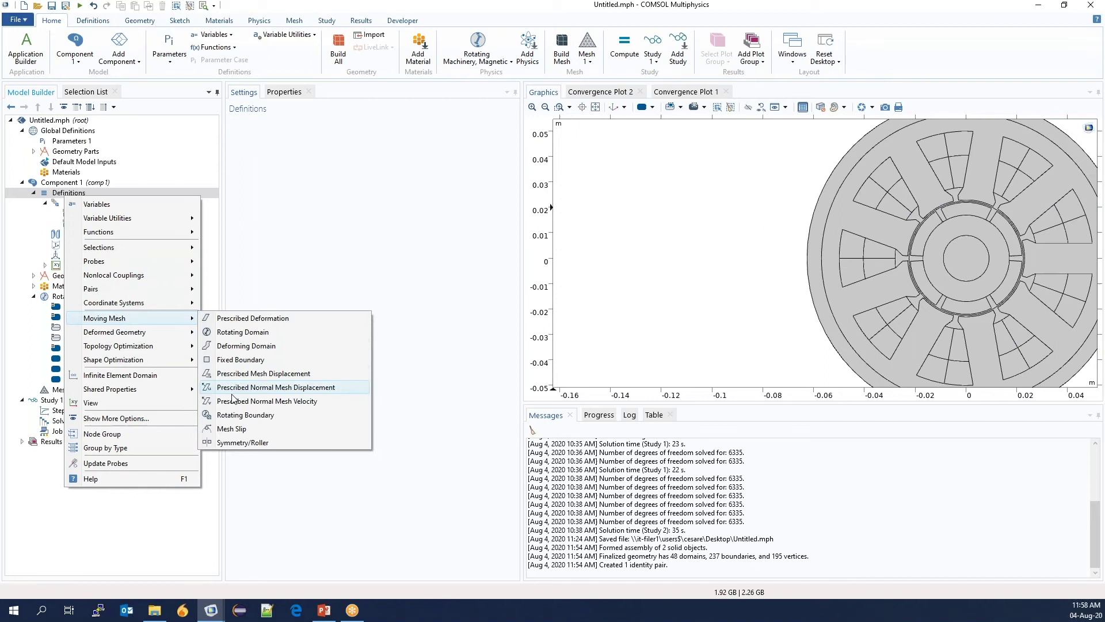
pyautogui.click(238, 332)
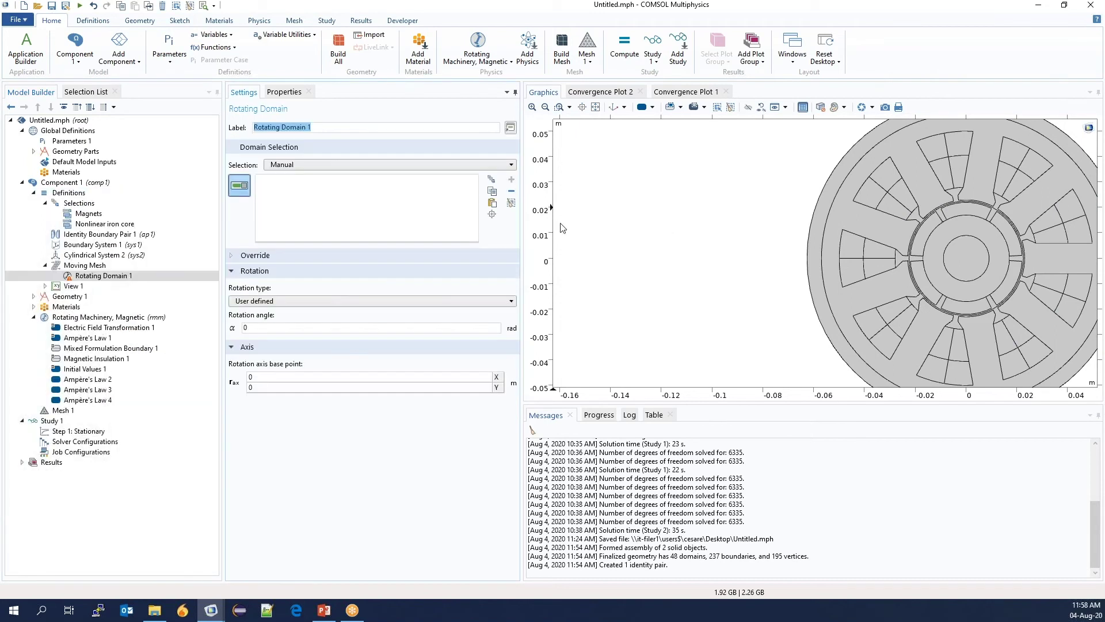
pyautogui.click(452, 165)
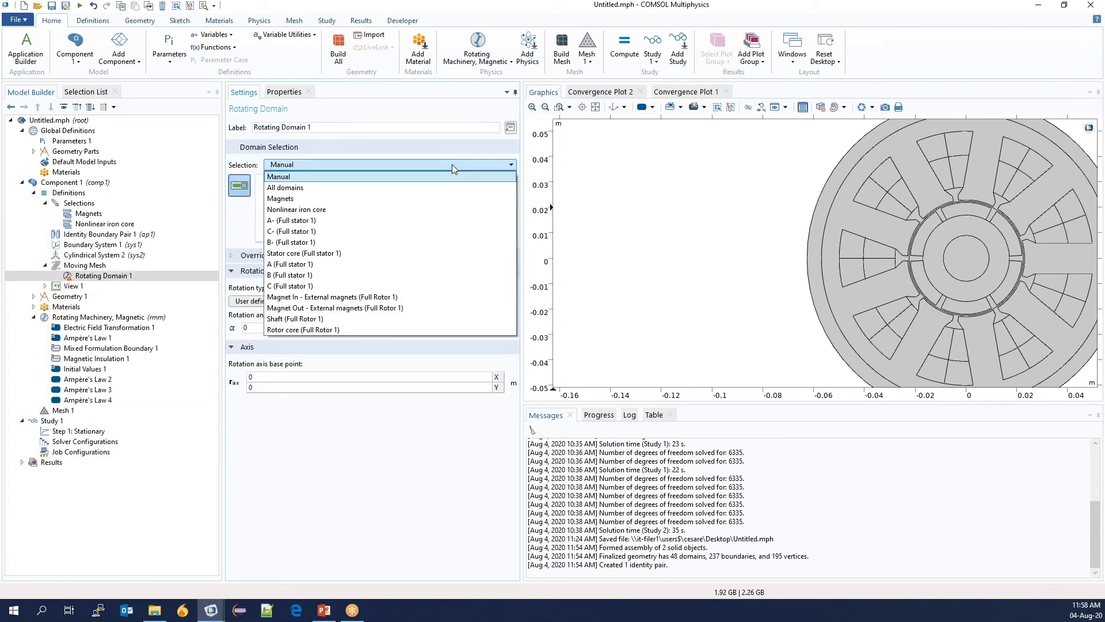
pyautogui.click(321, 198)
pyautogui.click(945, 253)
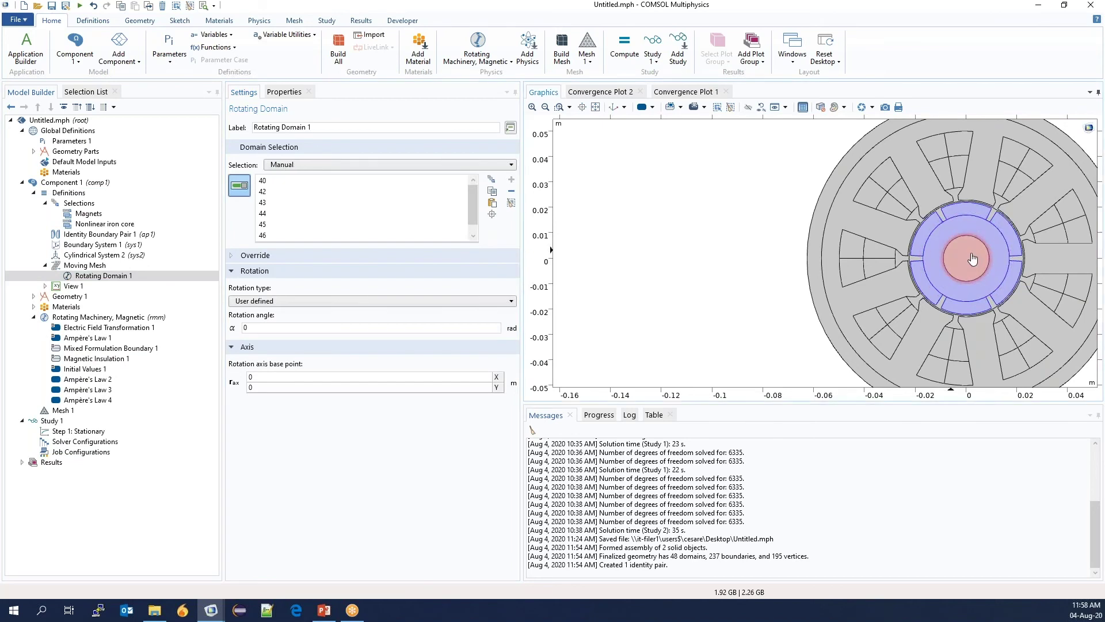
pyautogui.scroll(5, 940, 270)
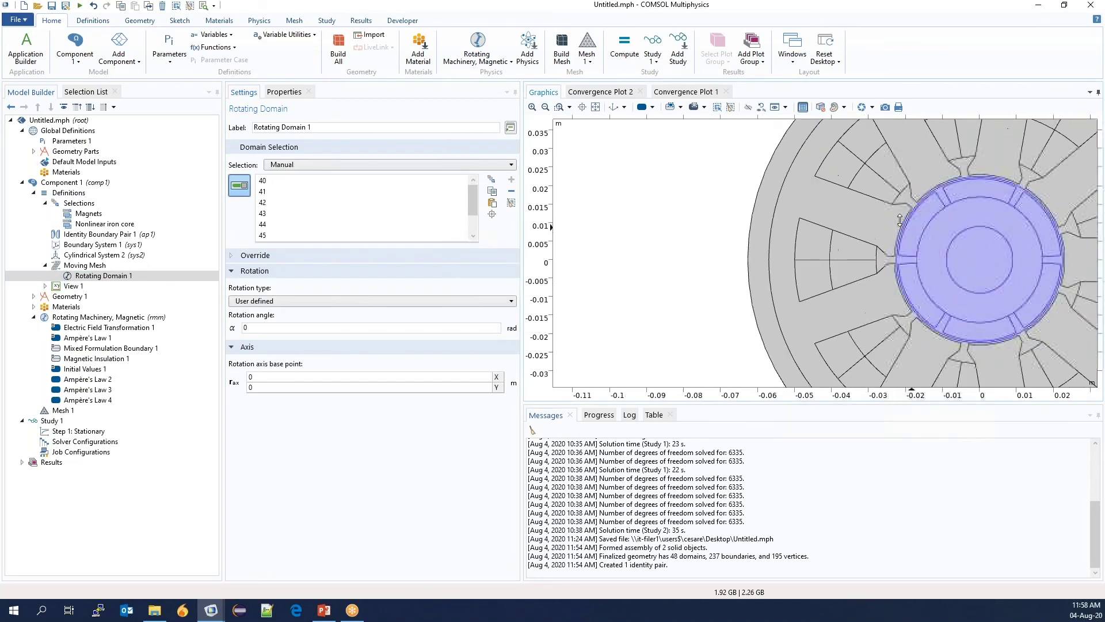
pyautogui.moveTo(841, 262); pyautogui.dragTo(781, 272, button='right')
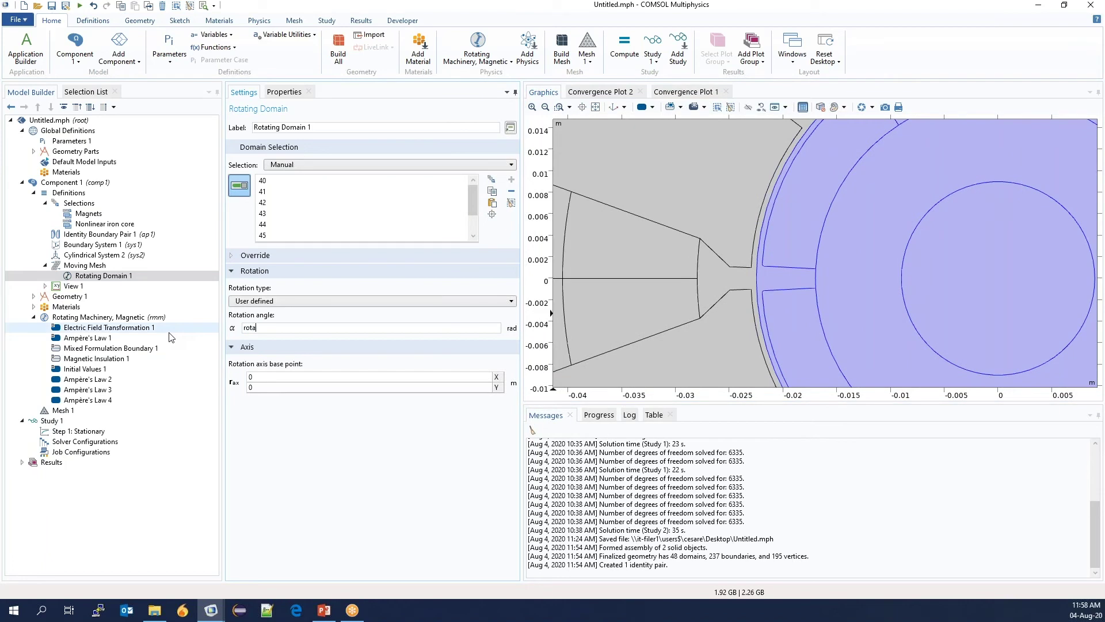
pyautogui.click(266, 377)
# Add a Variables list loaded with the six variables from Variables.txt
pyautogui.rightClick(53, 193)
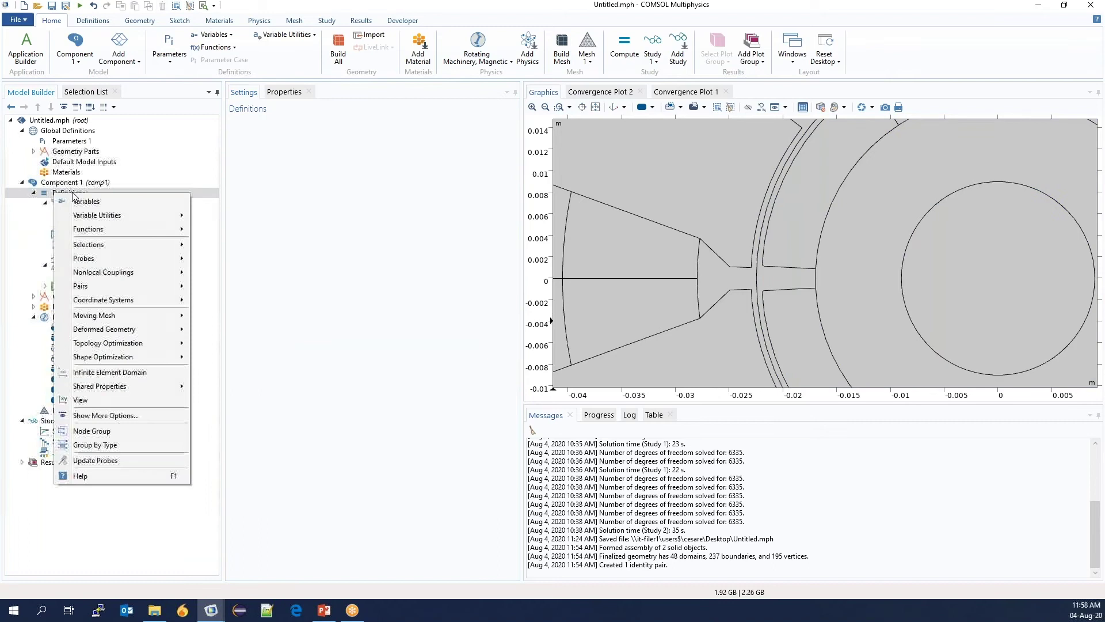
pyautogui.click(86, 202)
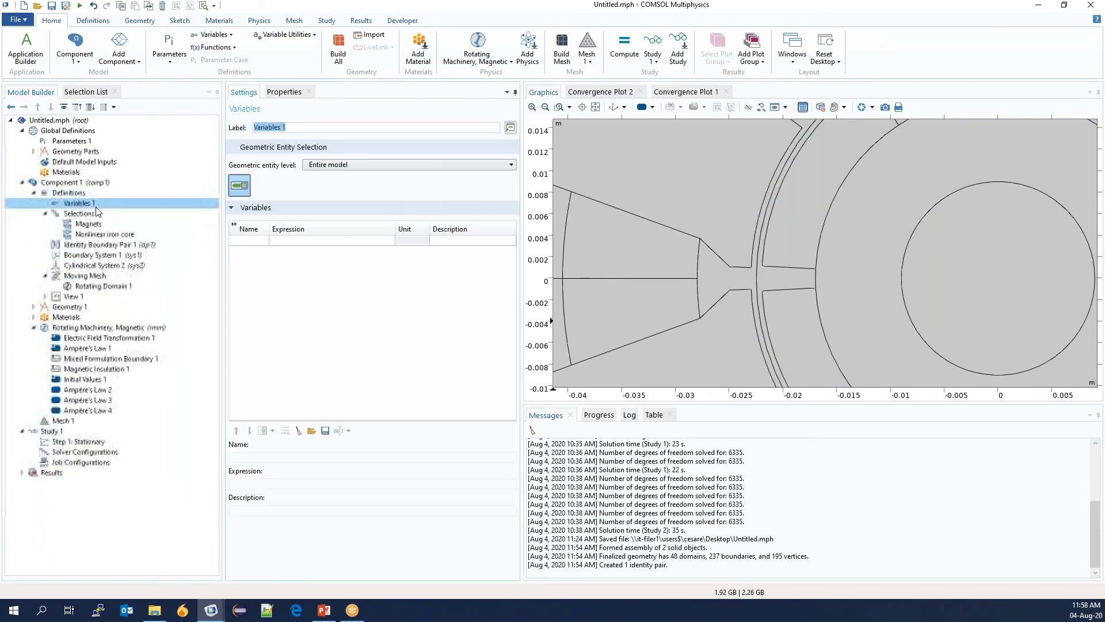
pyautogui.click(312, 430)
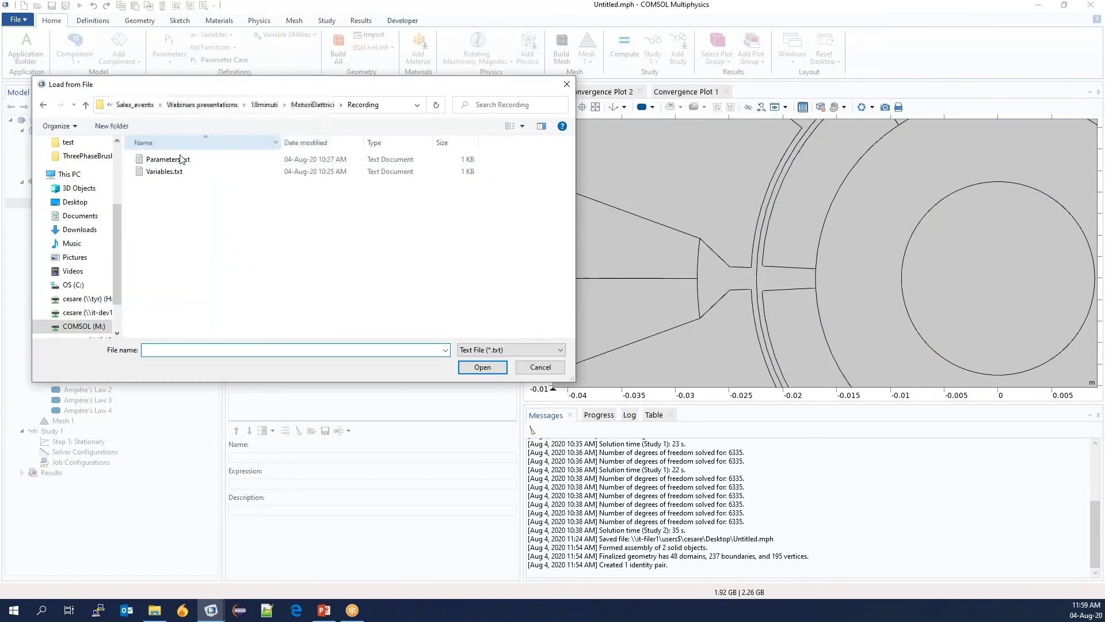
pyautogui.click(164, 171)
pyautogui.click(483, 367)
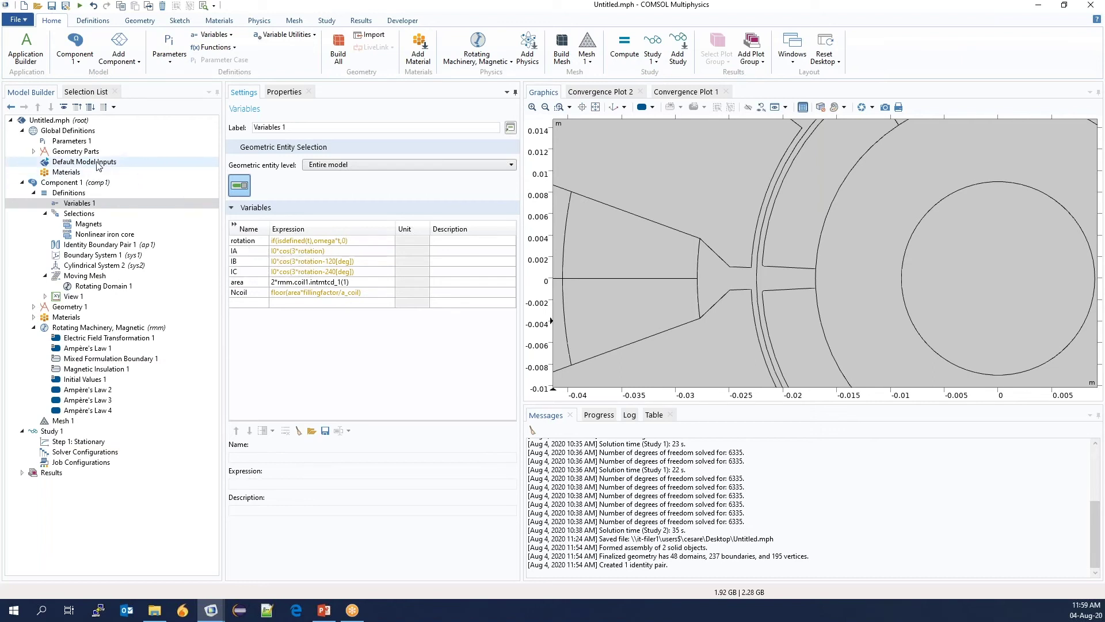
# Load the five parameters from Parameters.txt into Parameters 1, then review the variables and Rotating Domain 1
pyautogui.click(86, 143)
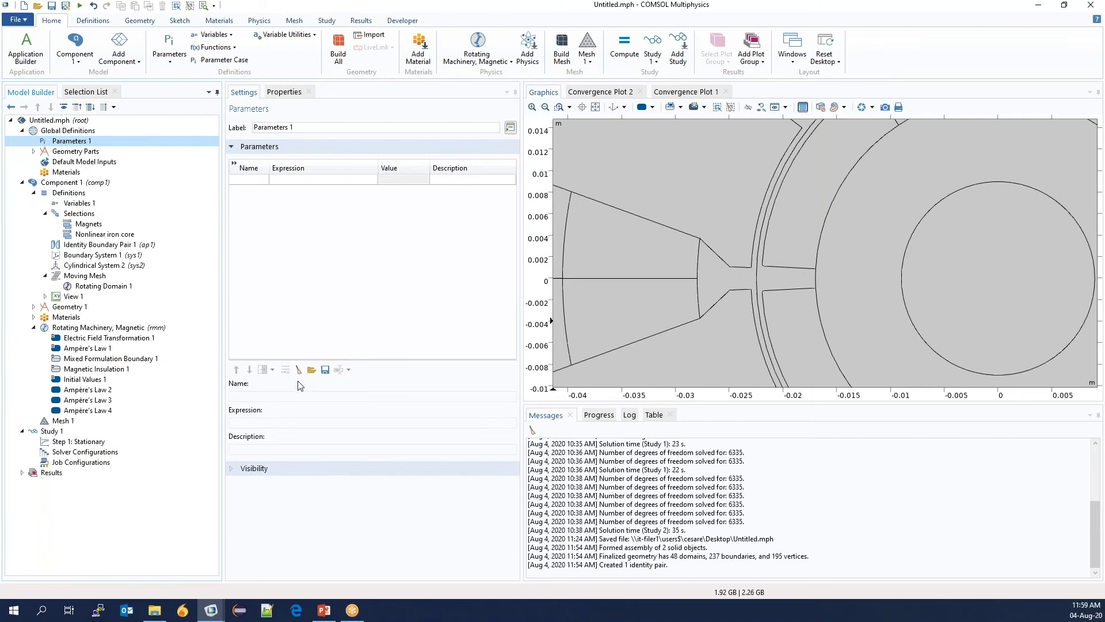
pyautogui.click(312, 369)
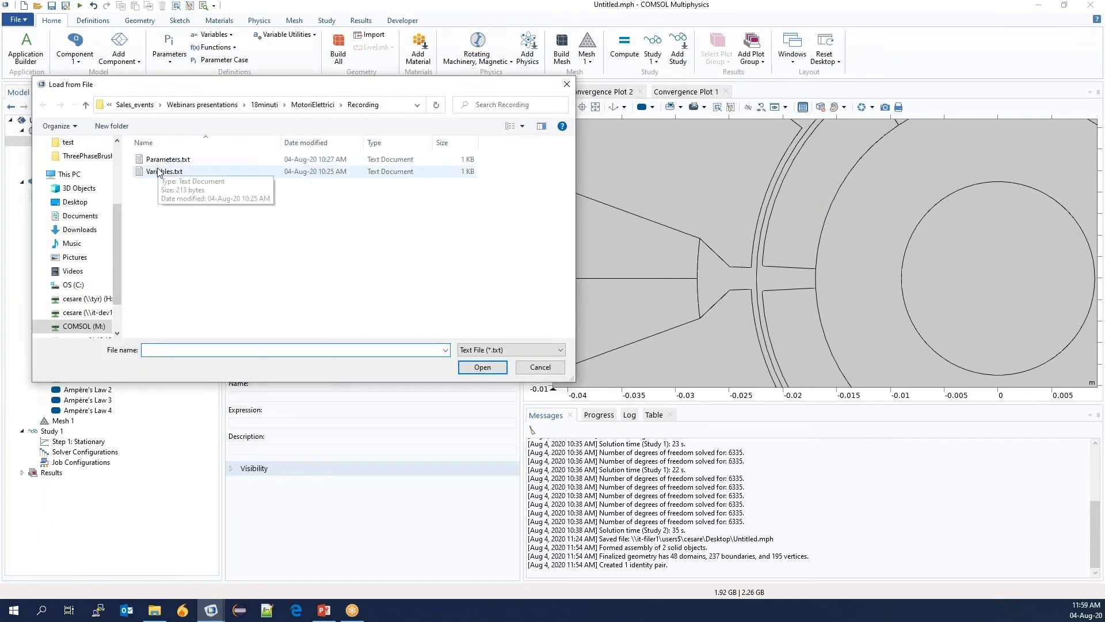
pyautogui.click(167, 159)
pyautogui.click(483, 366)
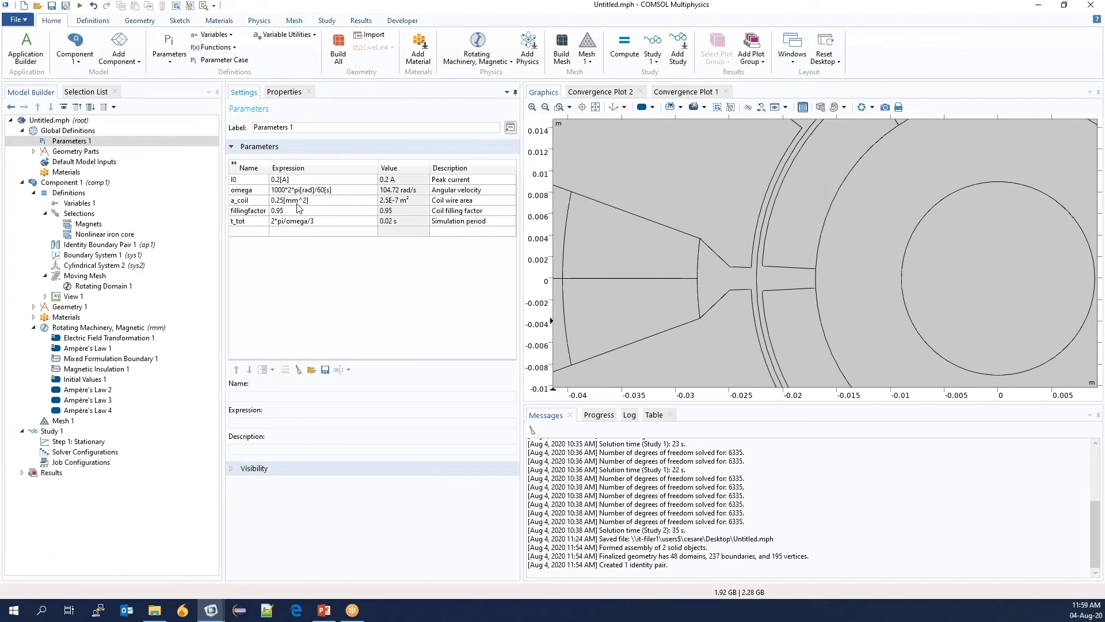
pyautogui.click(73, 203)
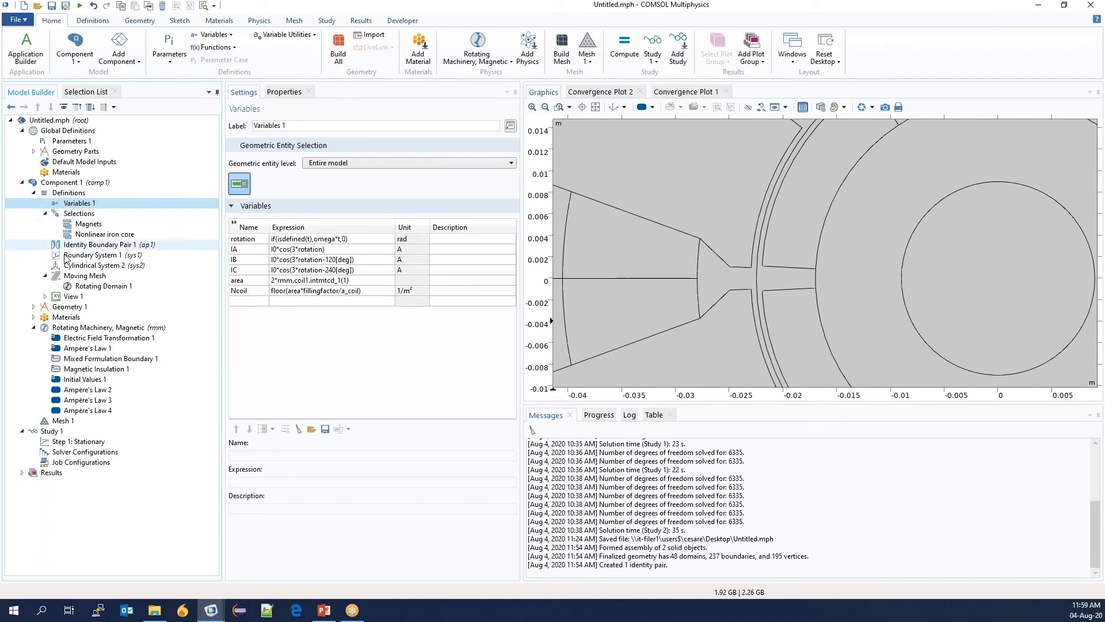
pyautogui.click(98, 286)
# Add a Continuity 1 pair condition using Identity Boundary Pair 1 (ap1) to the magnetic physics
pyautogui.click(87, 327)
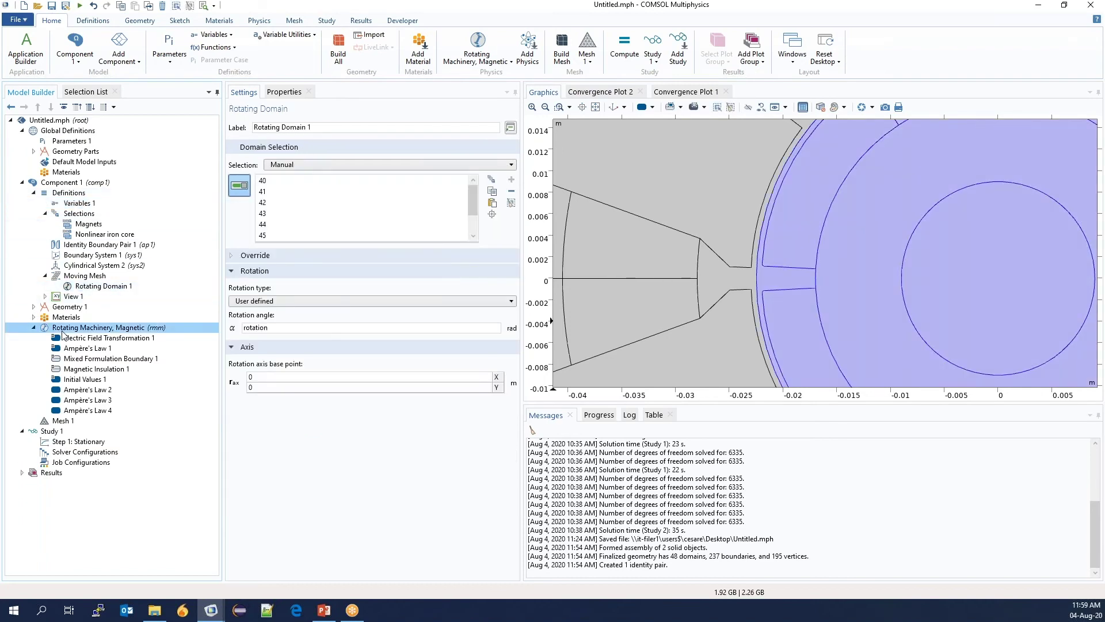
pyautogui.rightClick(64, 329)
pyautogui.moveTo(168, 165)
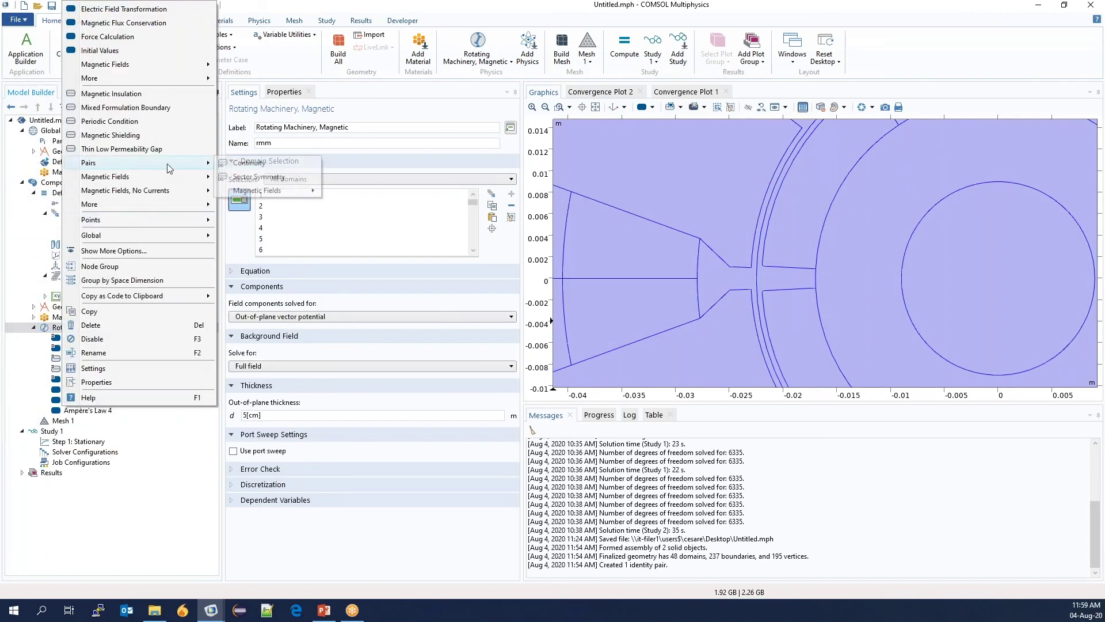
pyautogui.click(265, 164)
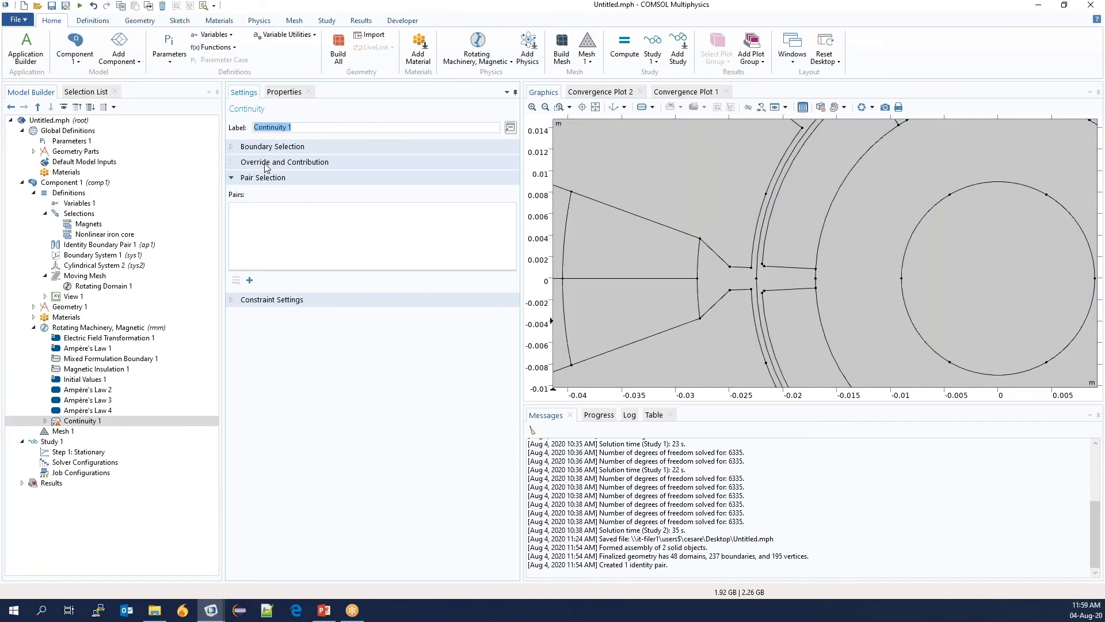
pyautogui.click(249, 280)
pyautogui.click(552, 255)
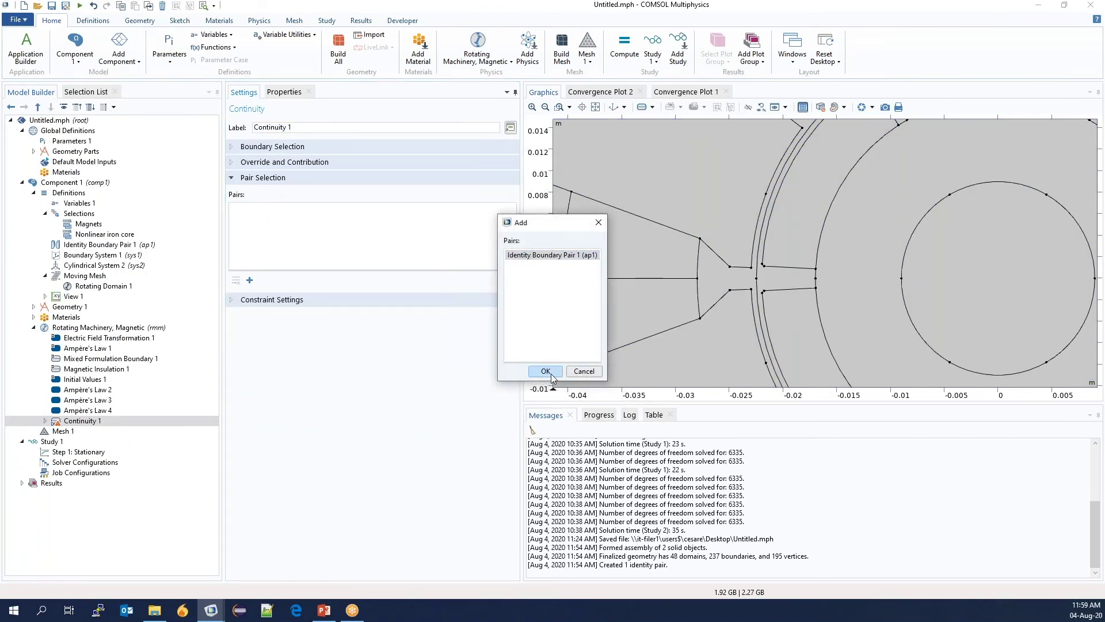
pyautogui.click(546, 371)
pyautogui.click(86, 410)
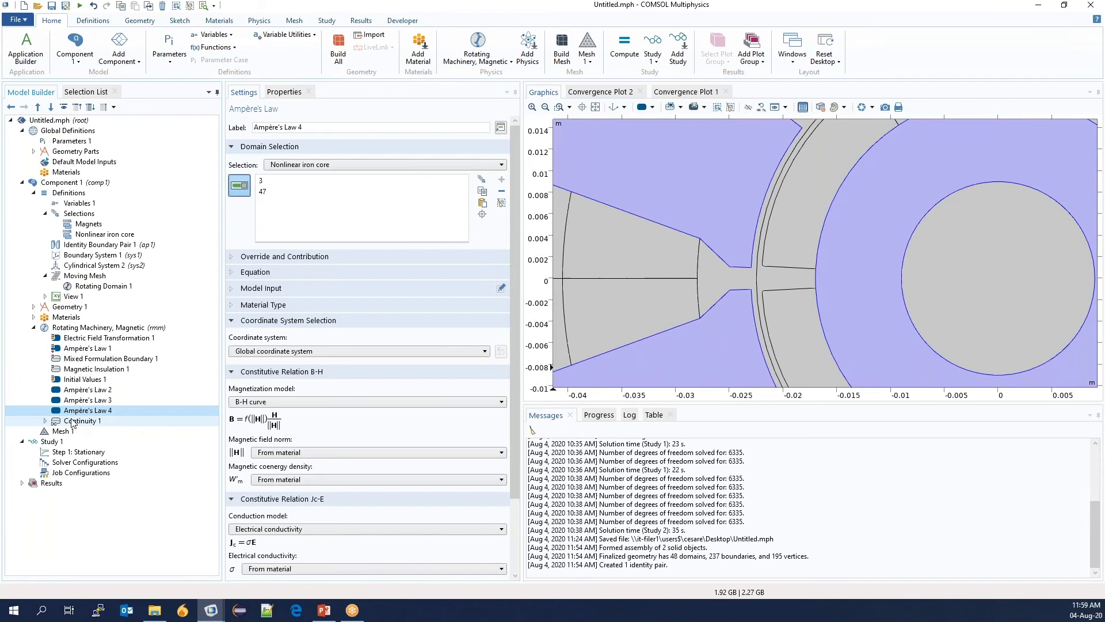
pyautogui.click(86, 327)
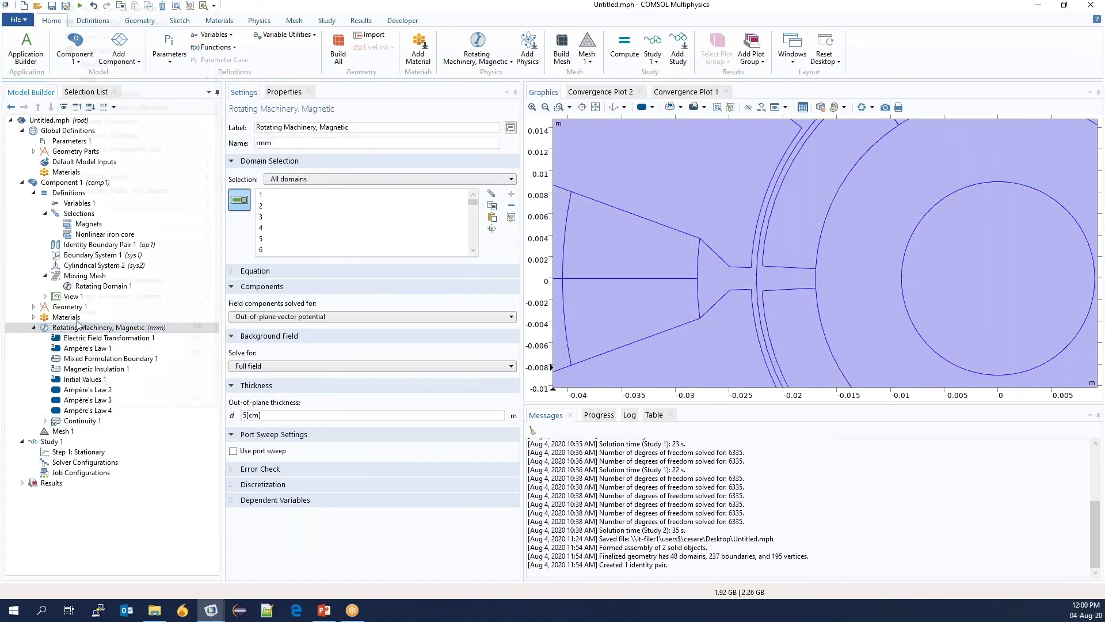
# Add Coil 1 on the A stator domains as a homogenized multi-turn conductor
pyautogui.rightClick(63, 327)
pyautogui.moveTo(173, 65)
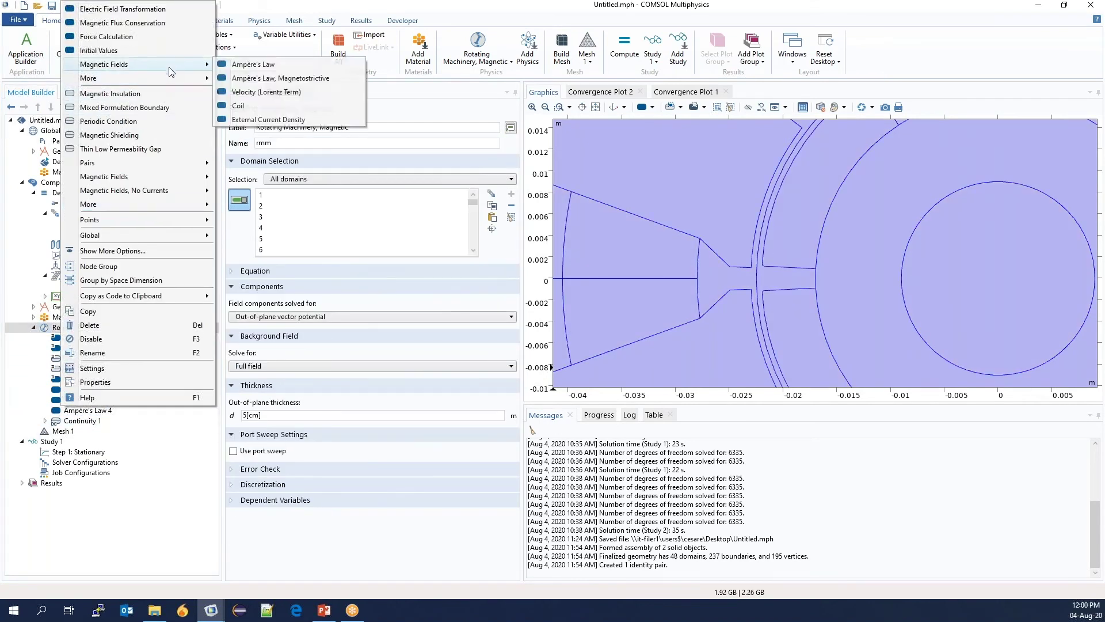
pyautogui.click(252, 105)
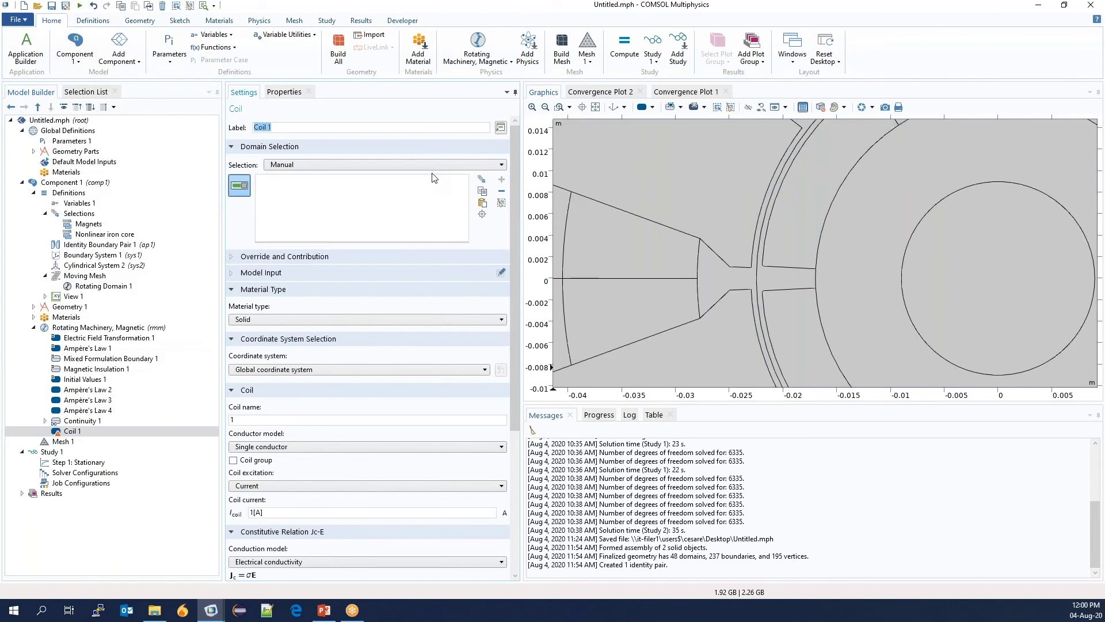
pyautogui.click(432, 166)
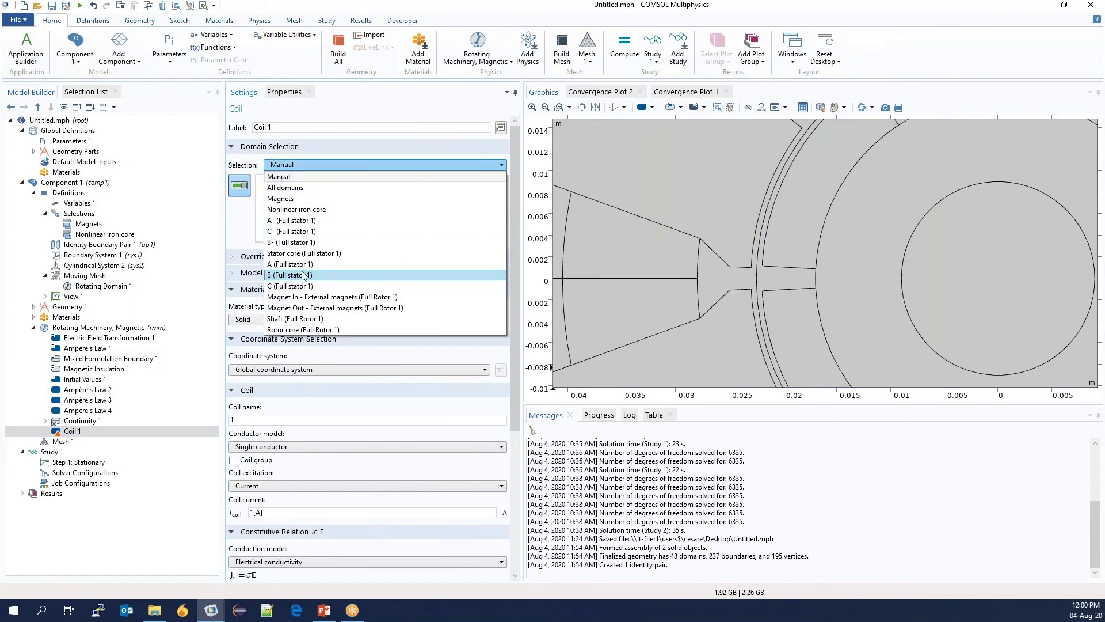
pyautogui.click(309, 272)
pyautogui.click(596, 107)
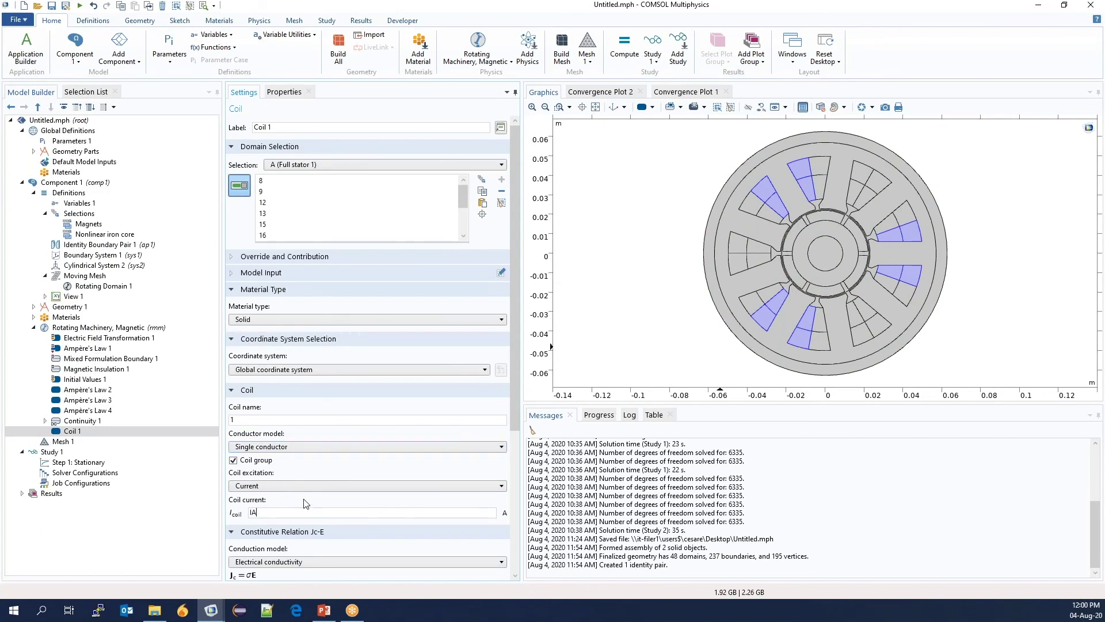
pyautogui.moveTo(512, 408); pyautogui.dragTo(521, 496)
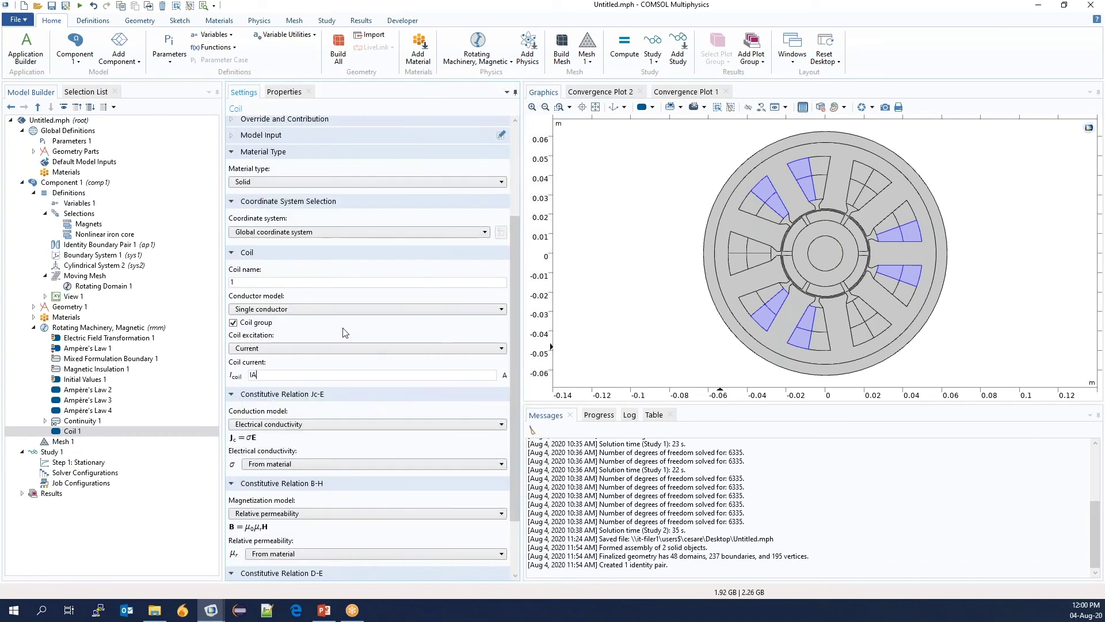
pyautogui.click(330, 309)
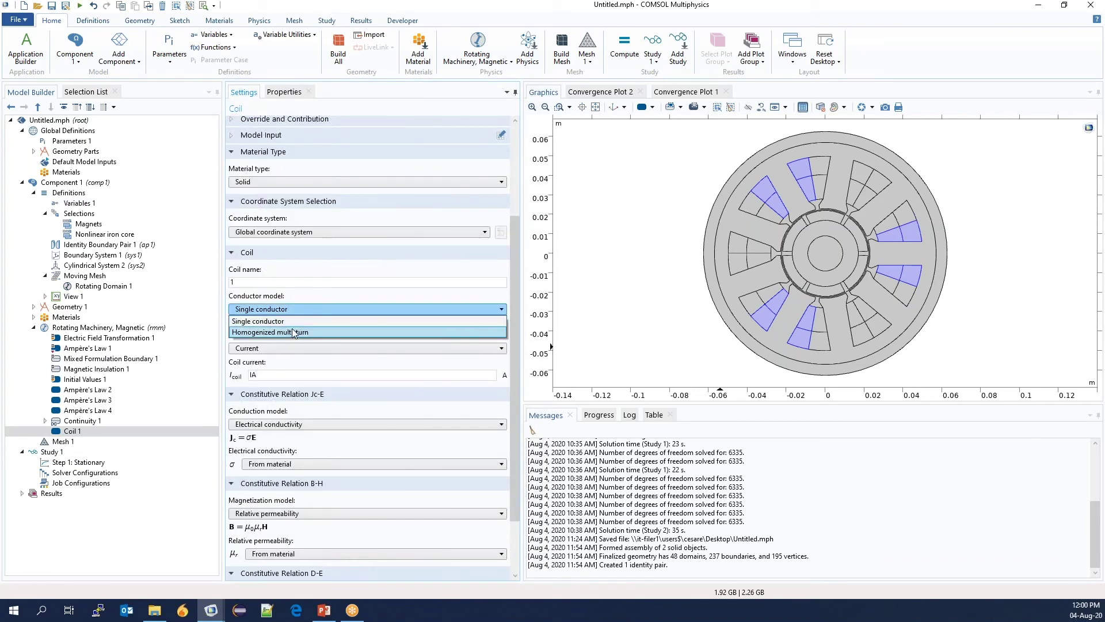
pyautogui.click(294, 320)
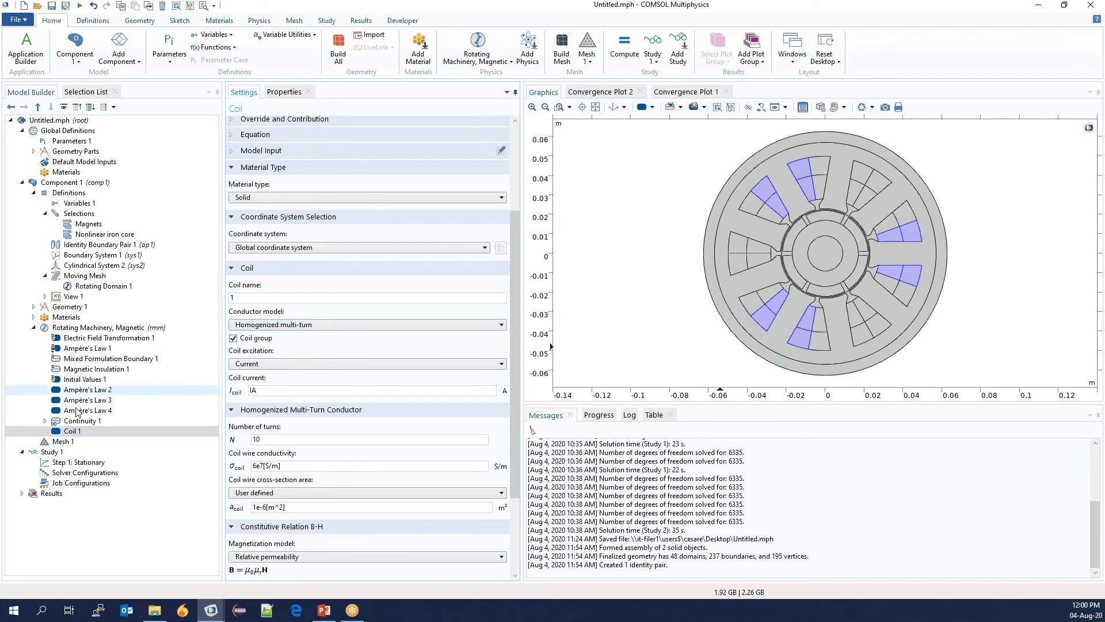
# Give Coil 1 a reversed current direction on the A- stator domains
pyautogui.rightClick(75, 431)
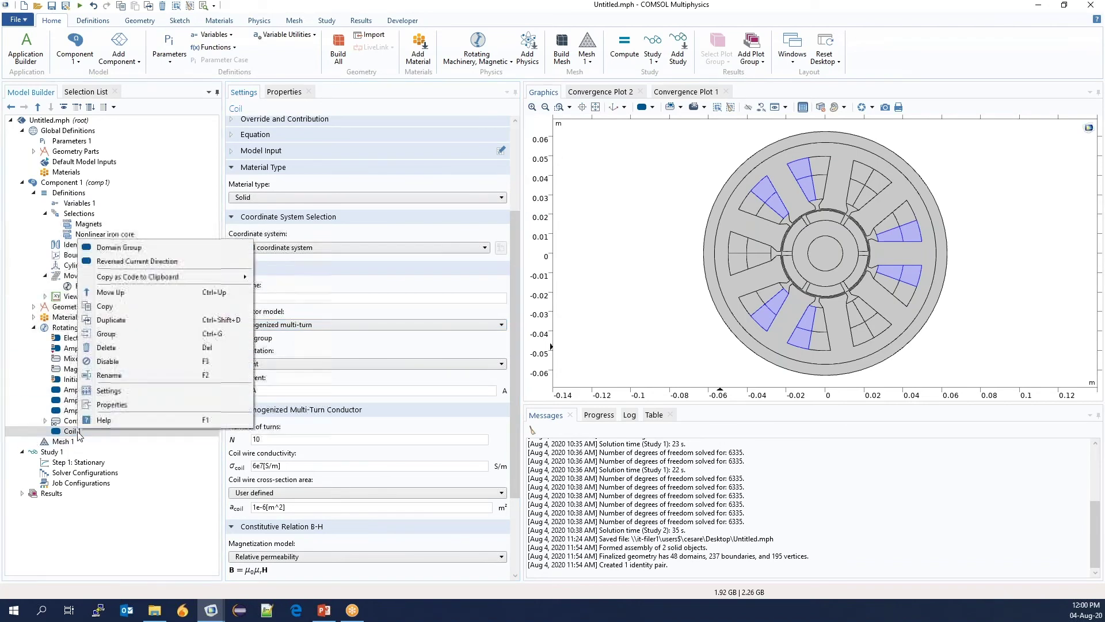
pyautogui.click(136, 261)
pyautogui.click(293, 164)
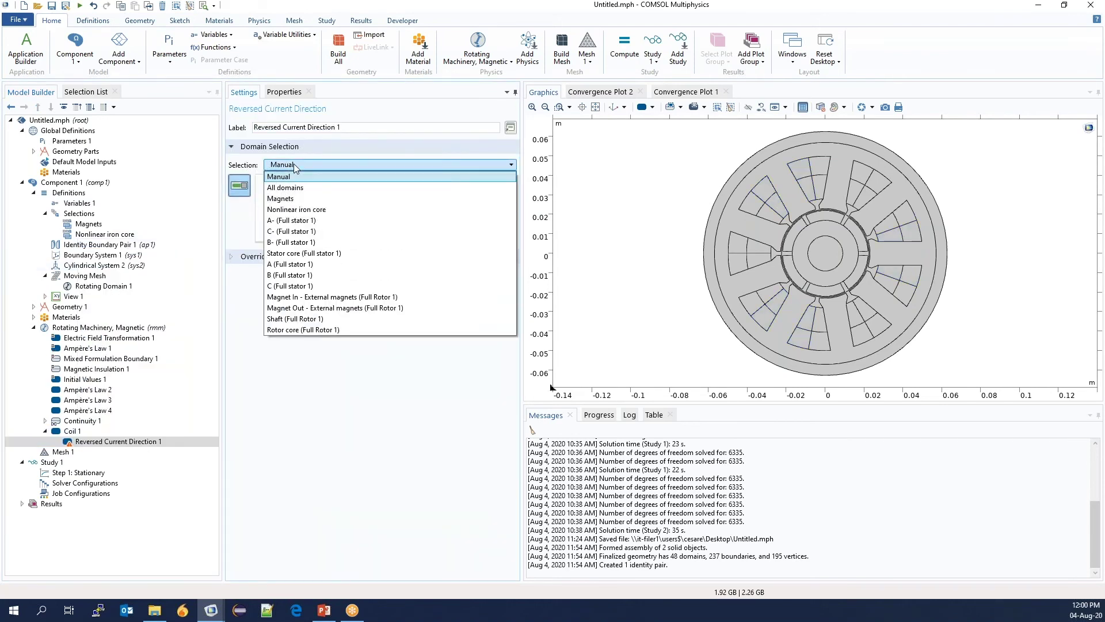
pyautogui.click(295, 220)
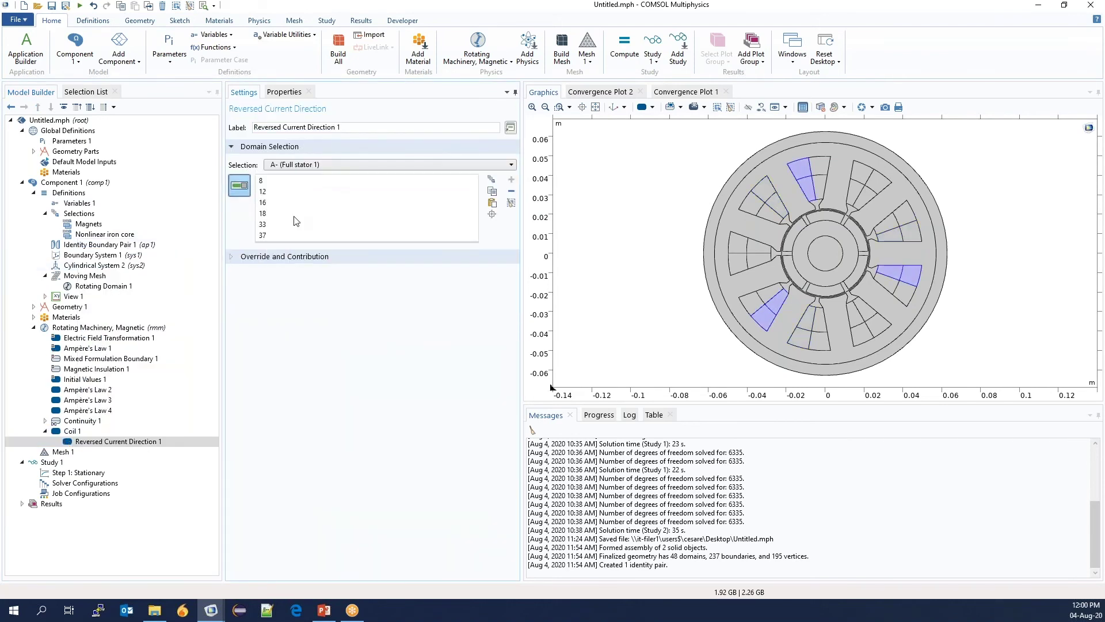
pyautogui.click(72, 431)
# Set Coil 1's number of turns to Ncoil
pyautogui.scroll(4, 348, 300)
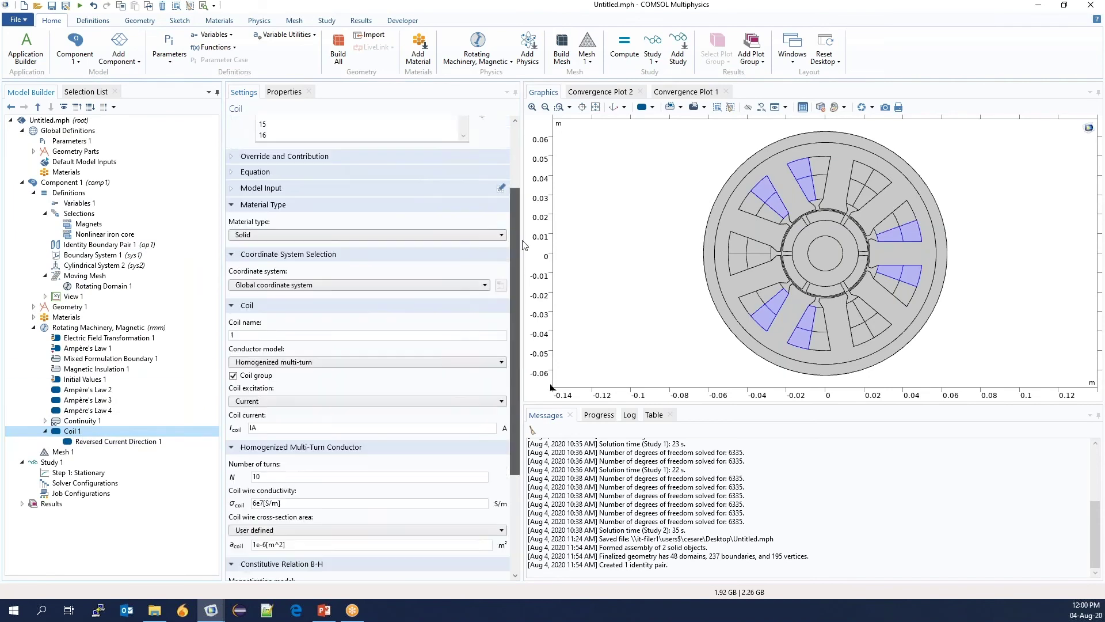
pyautogui.click(266, 309)
pyautogui.click(260, 322)
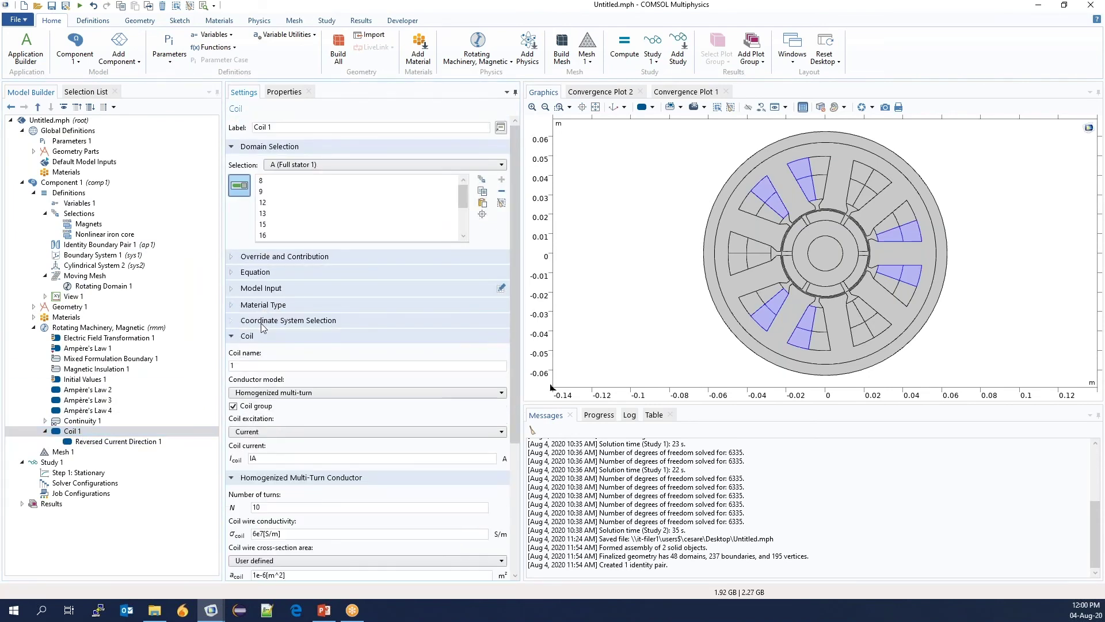
pyautogui.doubleClick(269, 504)
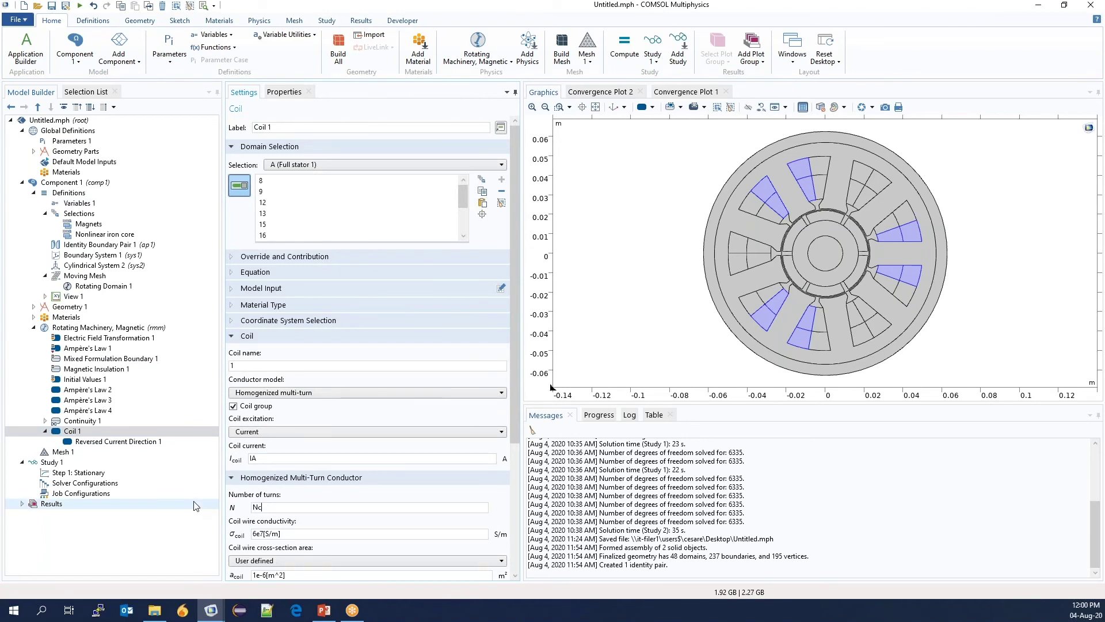
pyautogui.hotkey('ctrl', 'space')
pyautogui.press('Return')
# Duplicate Coil 1 into Coil 2 and Coil 3
pyautogui.rightClick(99, 430)
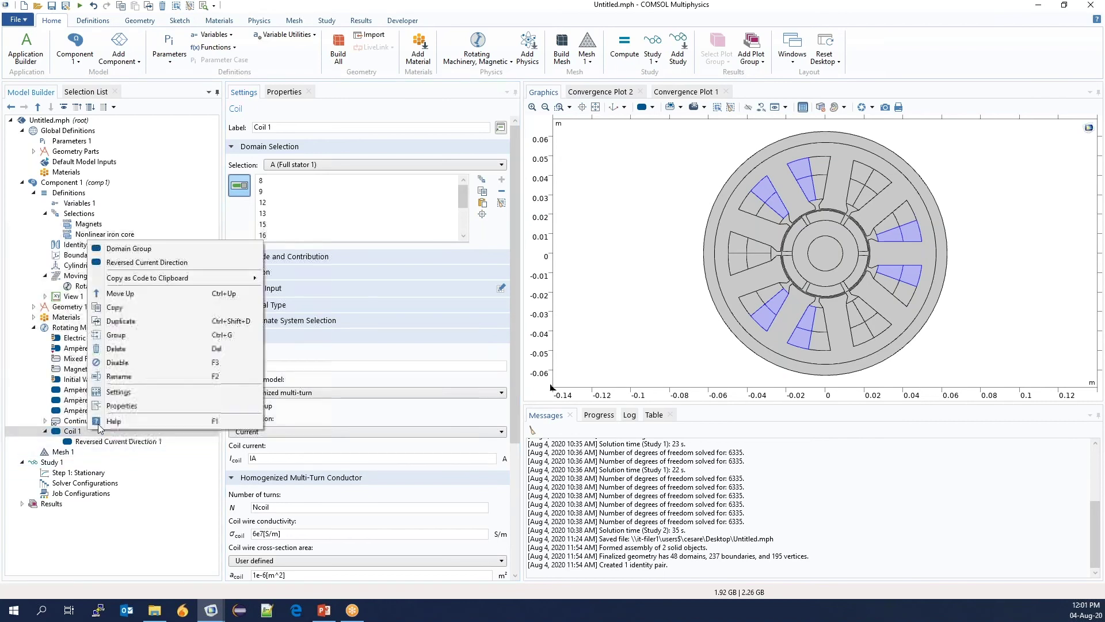
pyautogui.click(121, 321)
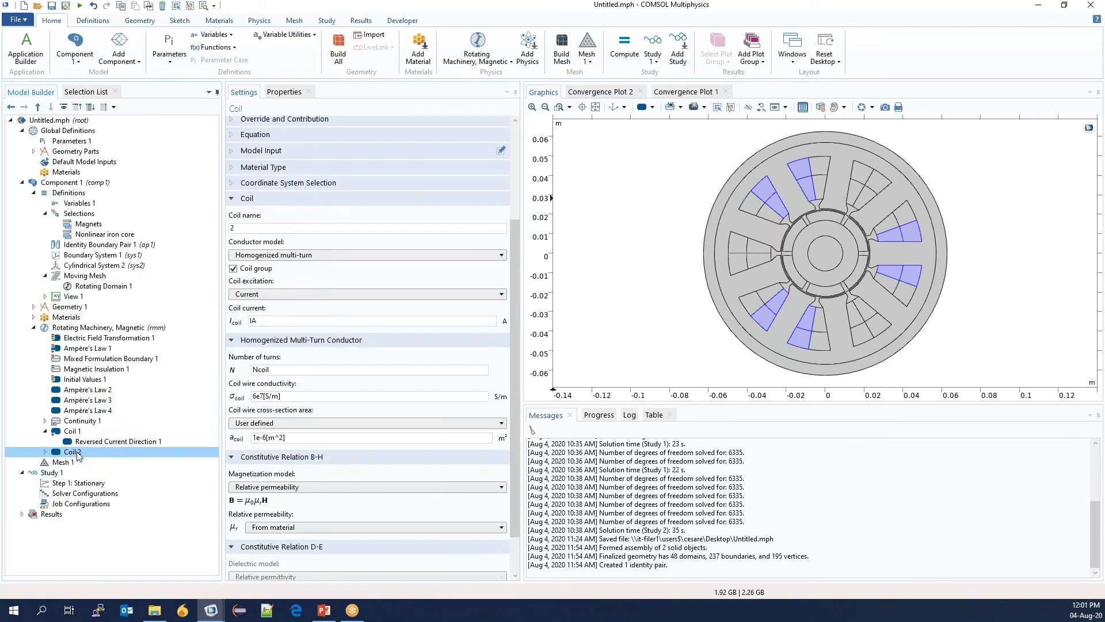
pyautogui.rightClick(78, 453)
pyautogui.click(99, 341)
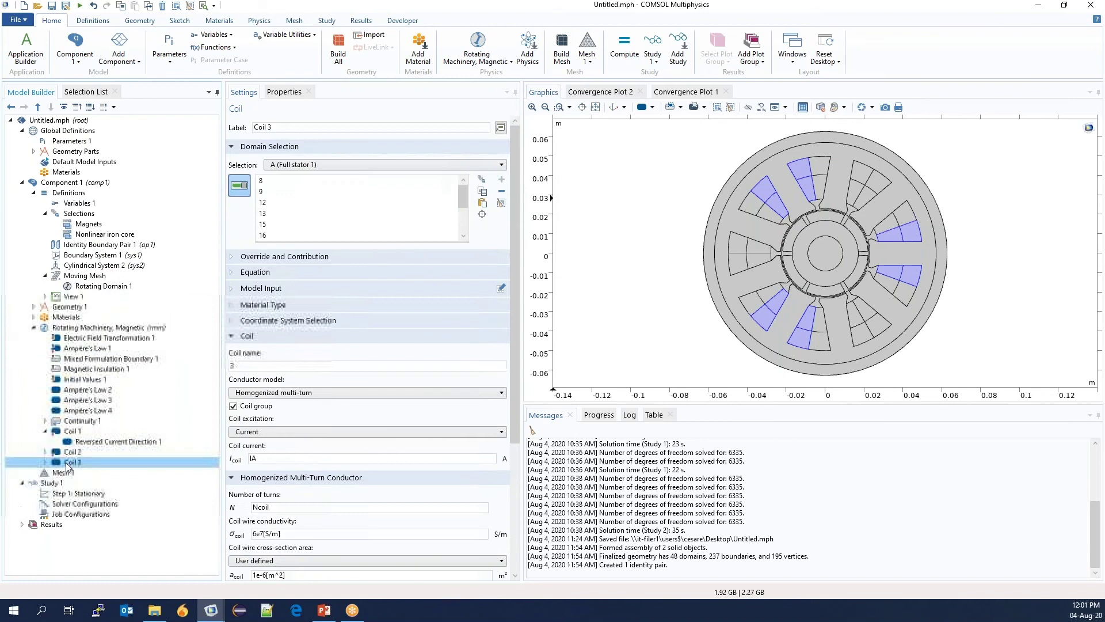
# Assign Coil 2 to the B stator domains with reversed current on B-
pyautogui.click(72, 451)
pyautogui.scroll(-3, 403, 259)
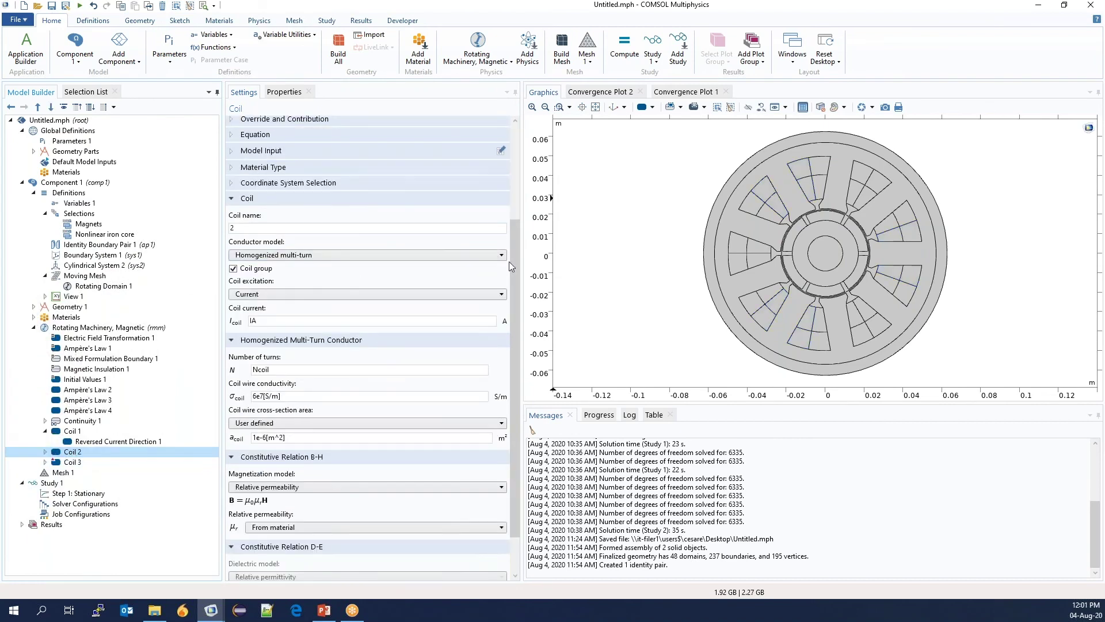
pyautogui.moveTo(509, 261); pyautogui.dragTo(512, 167)
pyautogui.click(407, 165)
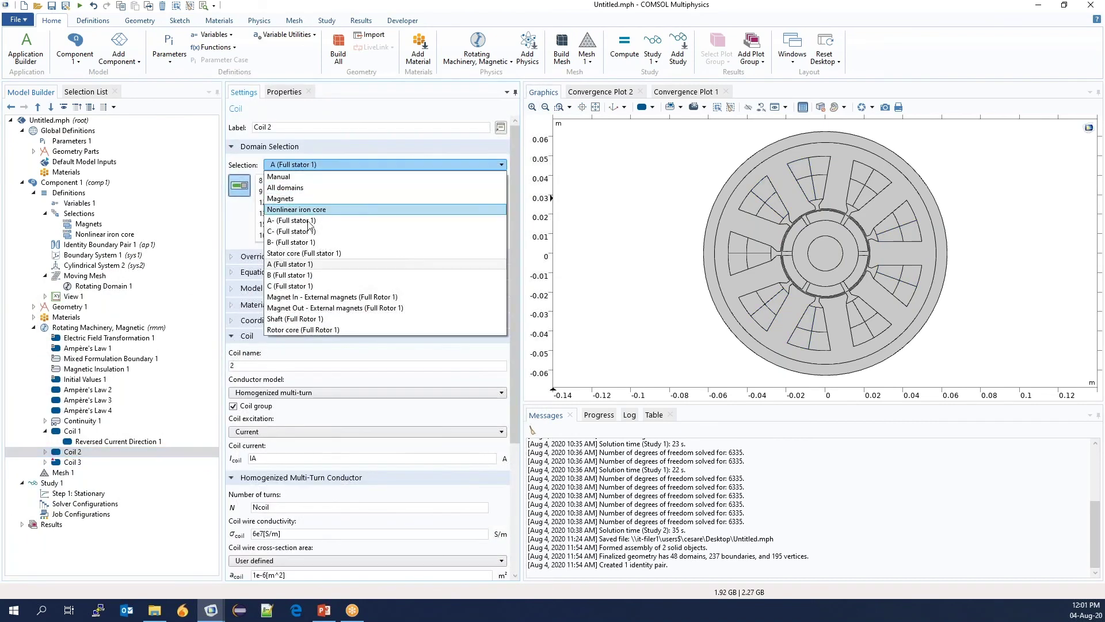
pyautogui.click(294, 275)
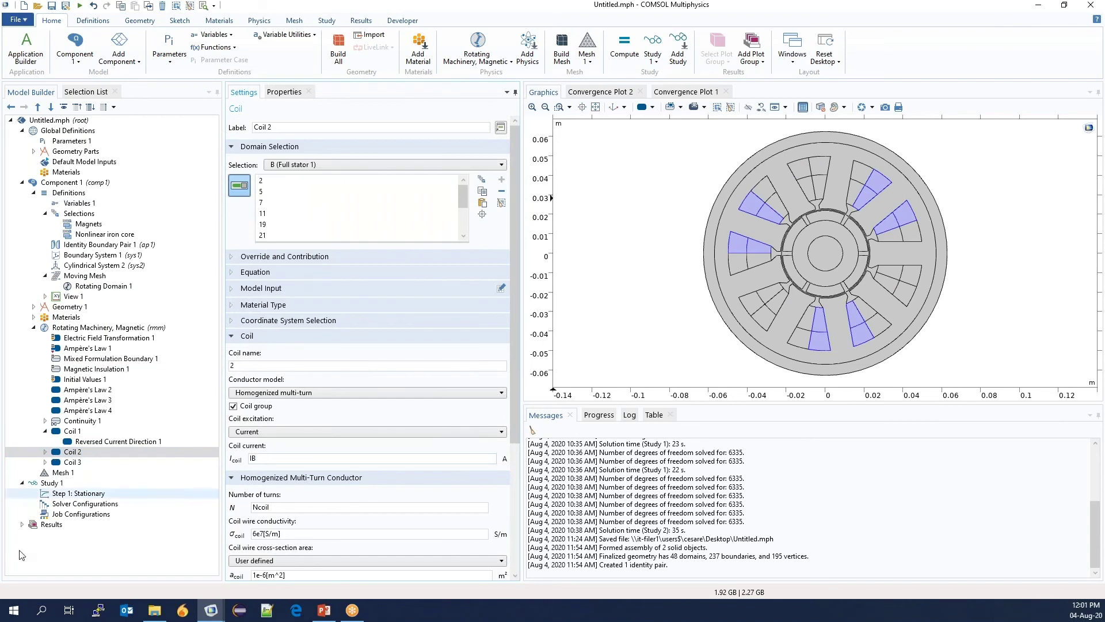
pyautogui.click(45, 452)
pyautogui.click(78, 464)
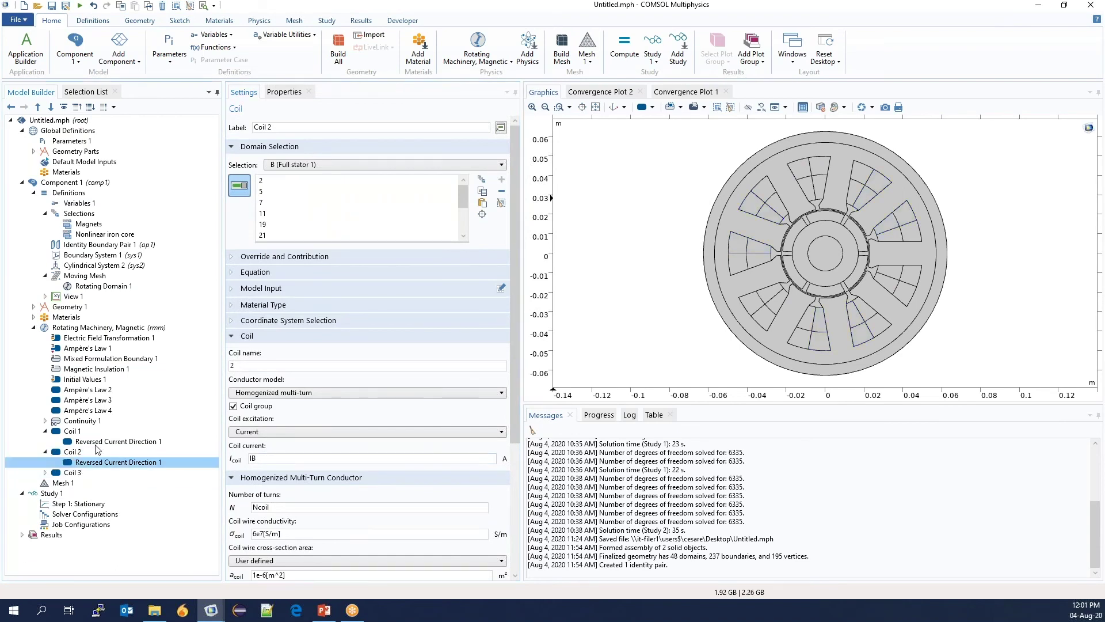
pyautogui.click(299, 165)
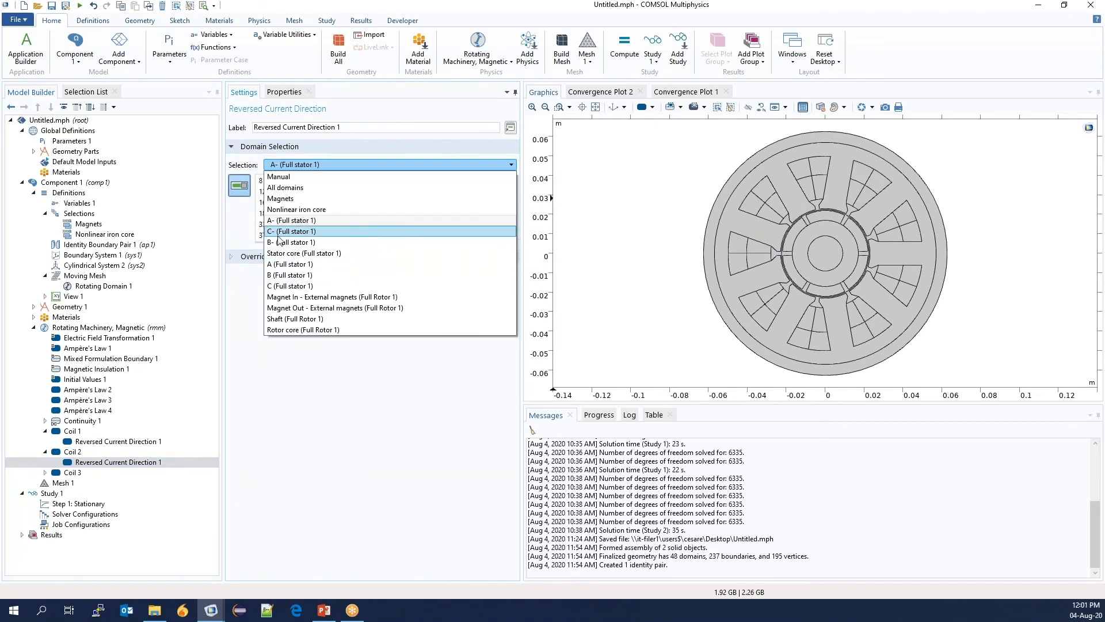
pyautogui.click(292, 242)
# Assign Coil 3 to the C stator domains with reversed current on C-
pyautogui.click(69, 472)
pyautogui.click(45, 472)
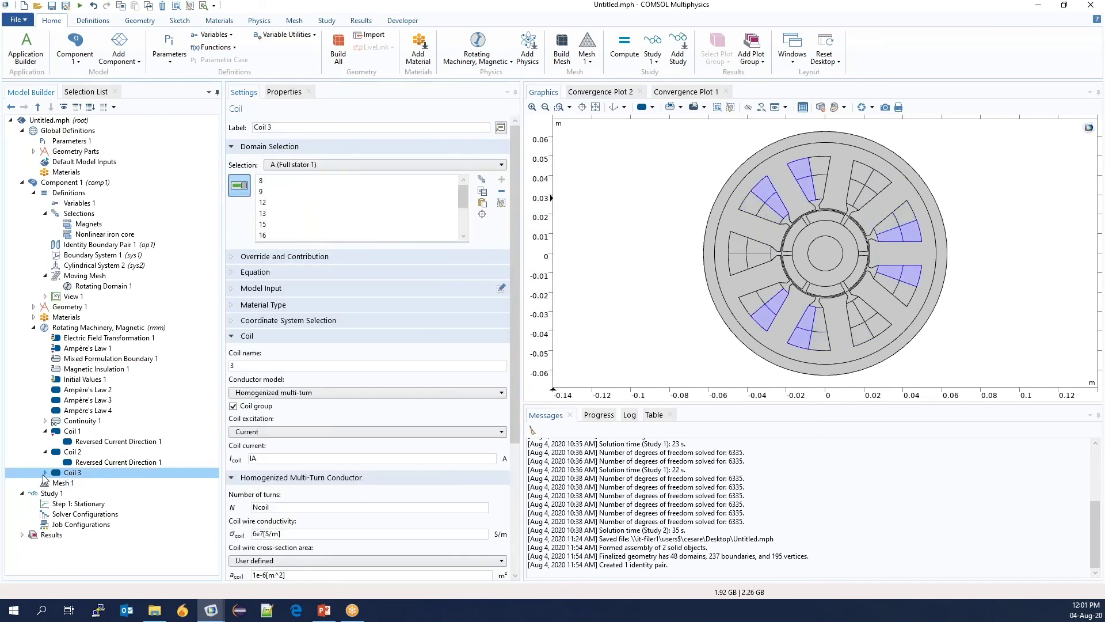
pyautogui.click(300, 164)
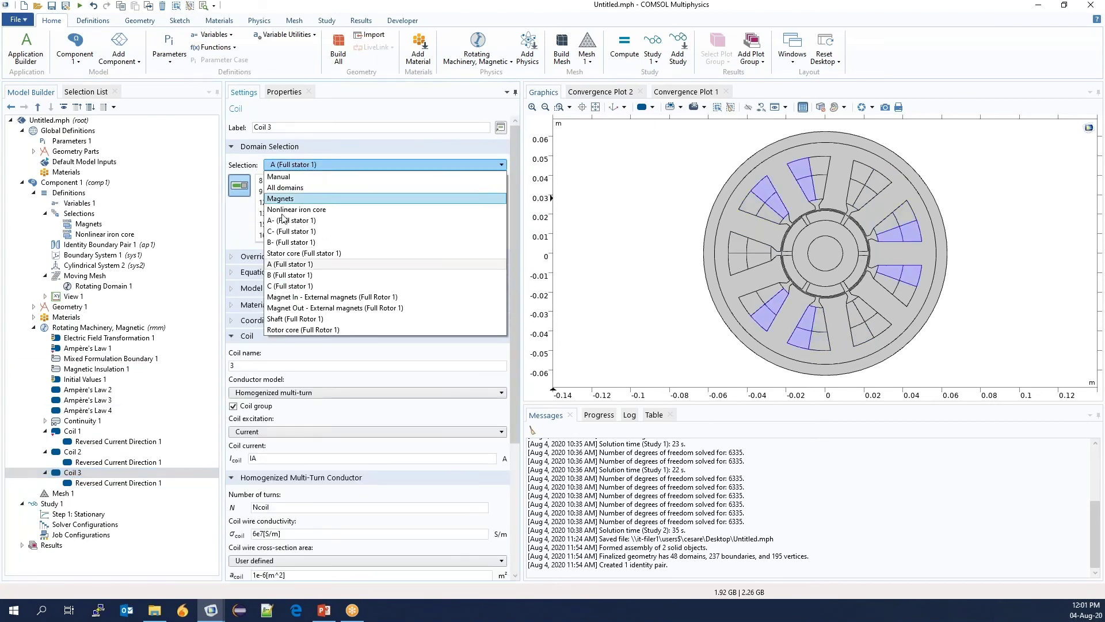
pyautogui.click(285, 286)
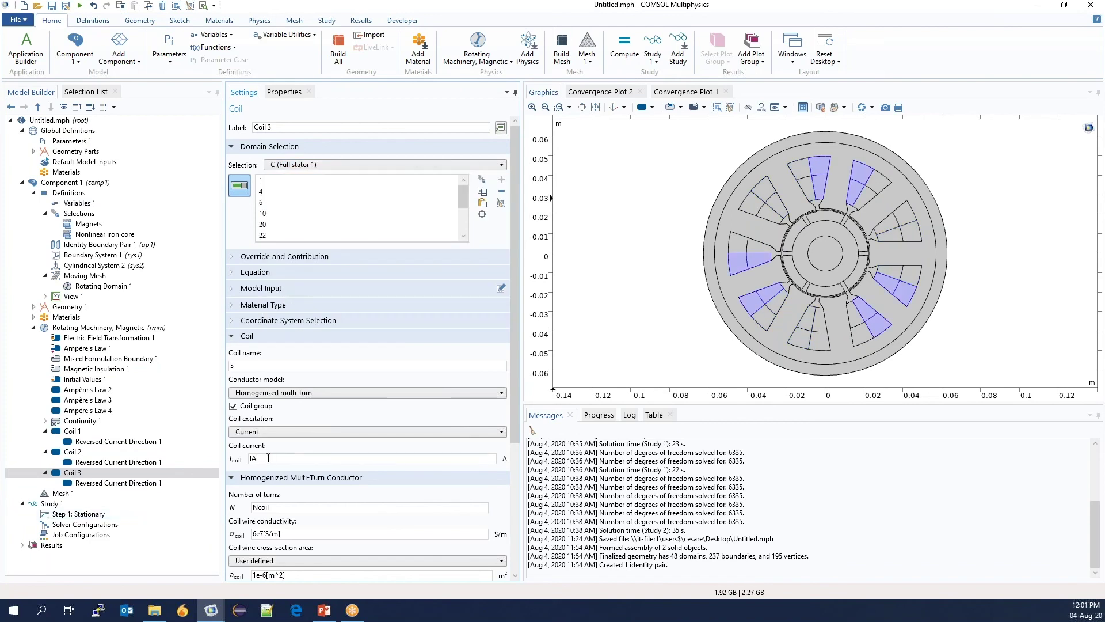
pyautogui.click(114, 483)
pyautogui.click(297, 166)
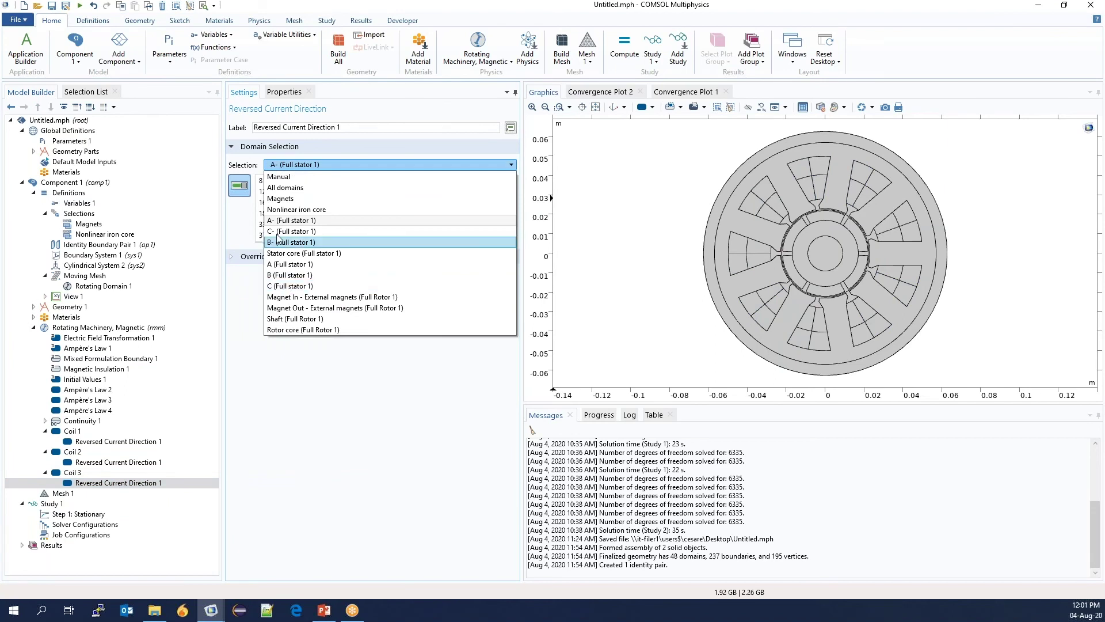
pyautogui.click(278, 231)
pyautogui.click(71, 473)
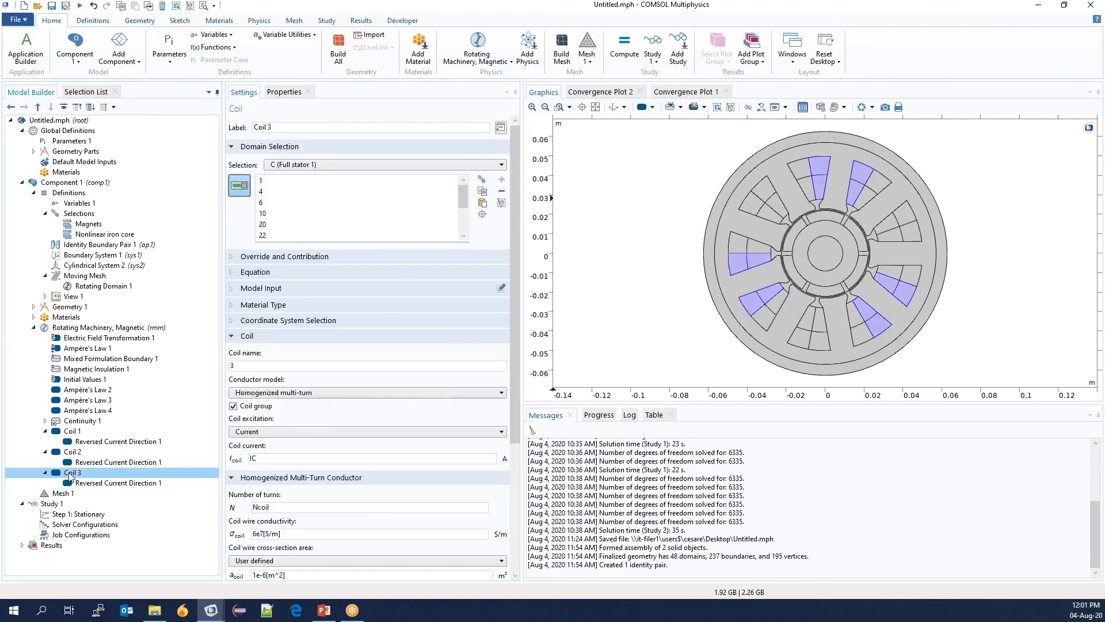
# Set the coil wire cross-section area to a_coil
pyautogui.moveTo(515, 357); pyautogui.dragTo(515, 473)
pyautogui.hotkey('ctrl', 'a')
pyautogui.write('a_co')
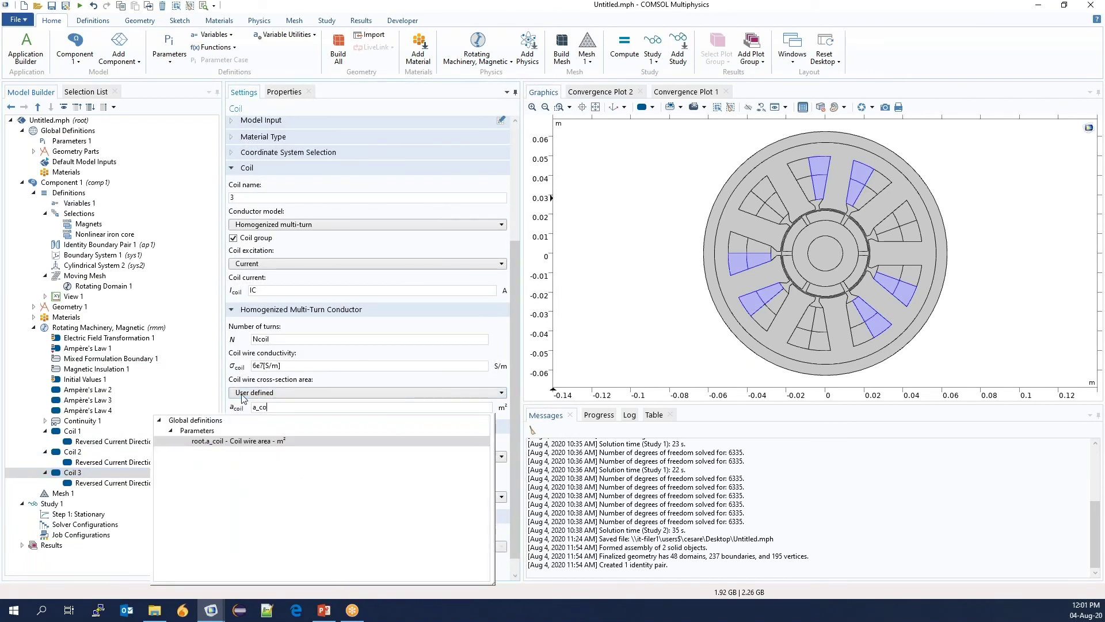
pyautogui.press('Return')
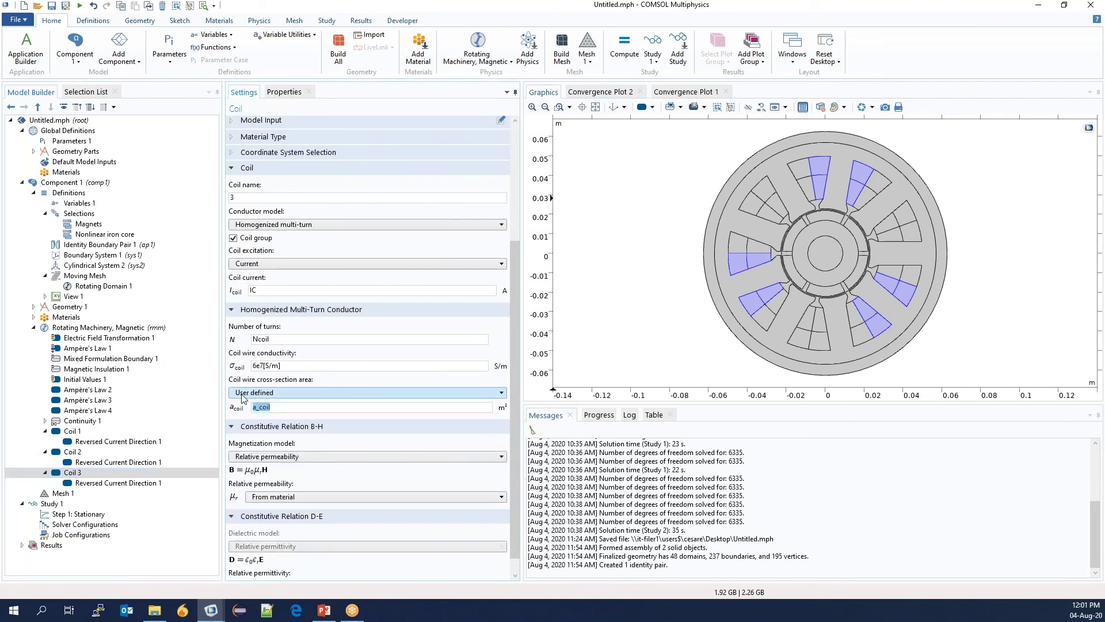
pyautogui.click(72, 451)
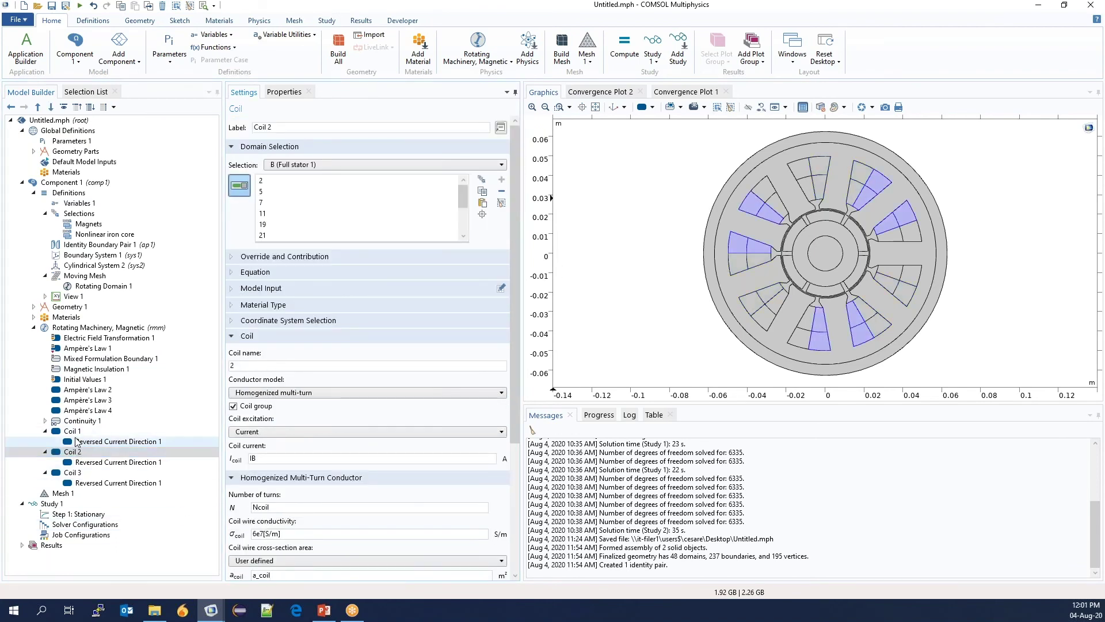
pyautogui.click(115, 441)
pyautogui.click(72, 430)
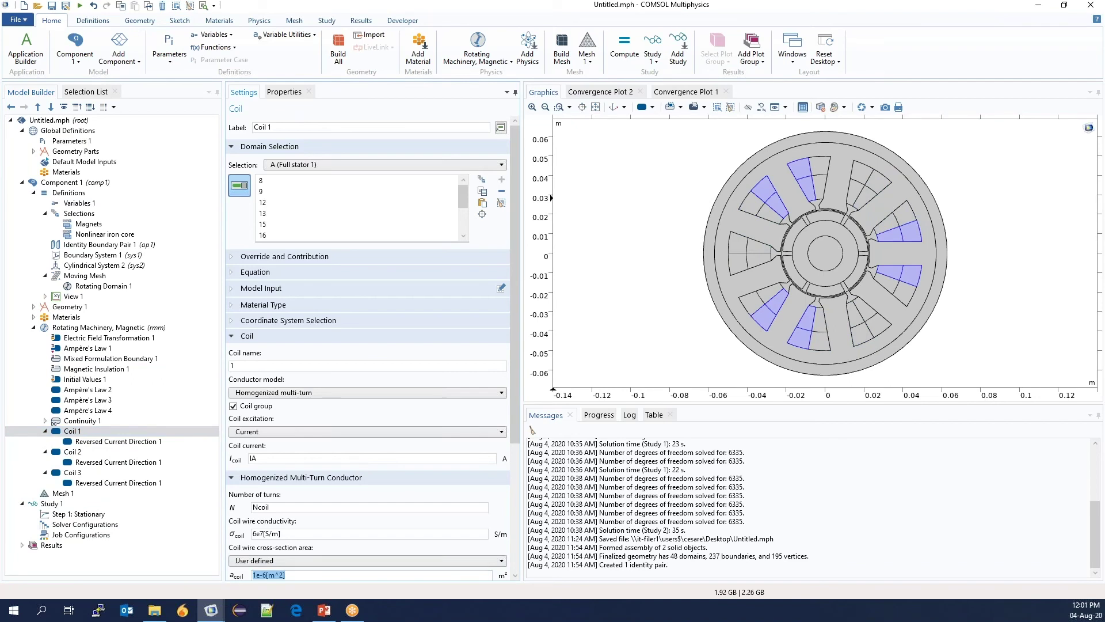
pyautogui.write('a_coil')
pyautogui.press('Return')
pyautogui.scroll(-5, 512, 380)
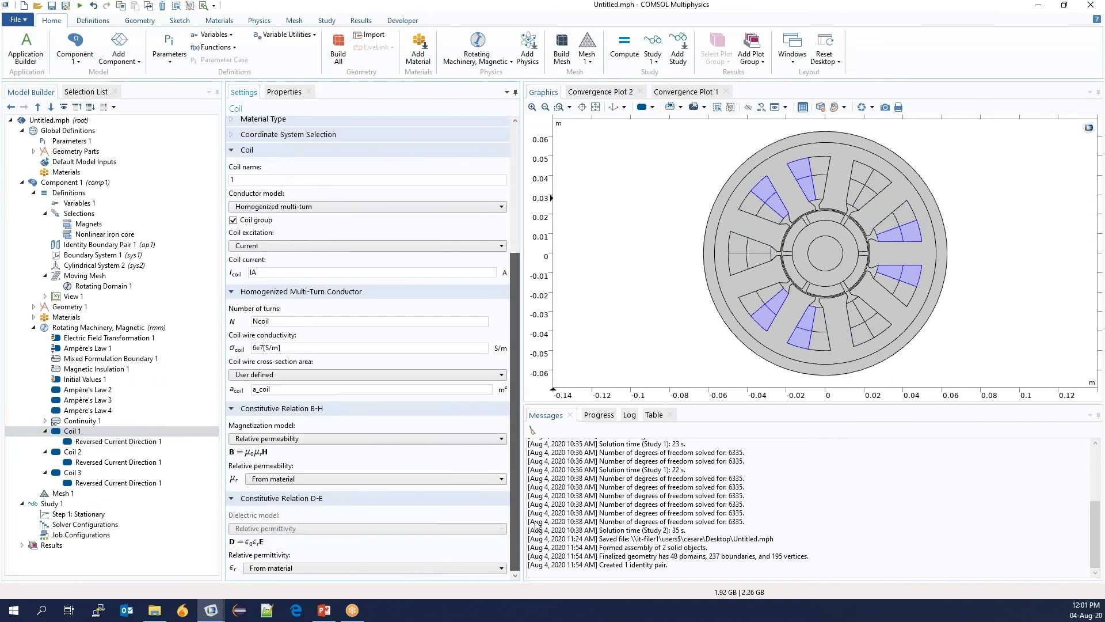
# Add Force Calculation 1 on the Magnets, extended to include the whole rotor
pyautogui.click(85, 328)
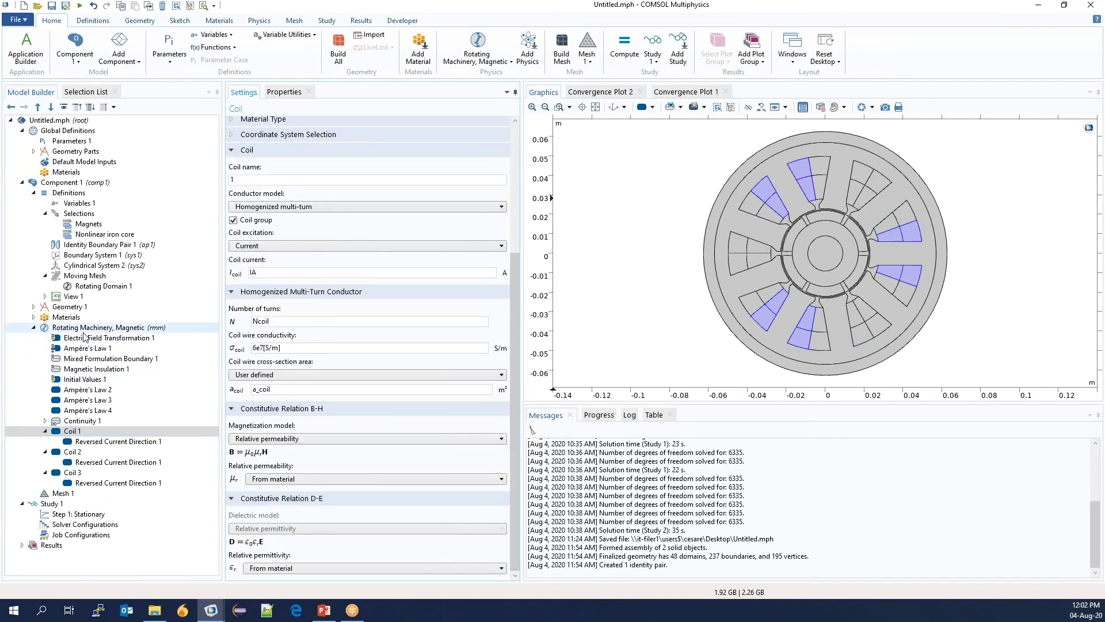
pyautogui.rightClick(84, 328)
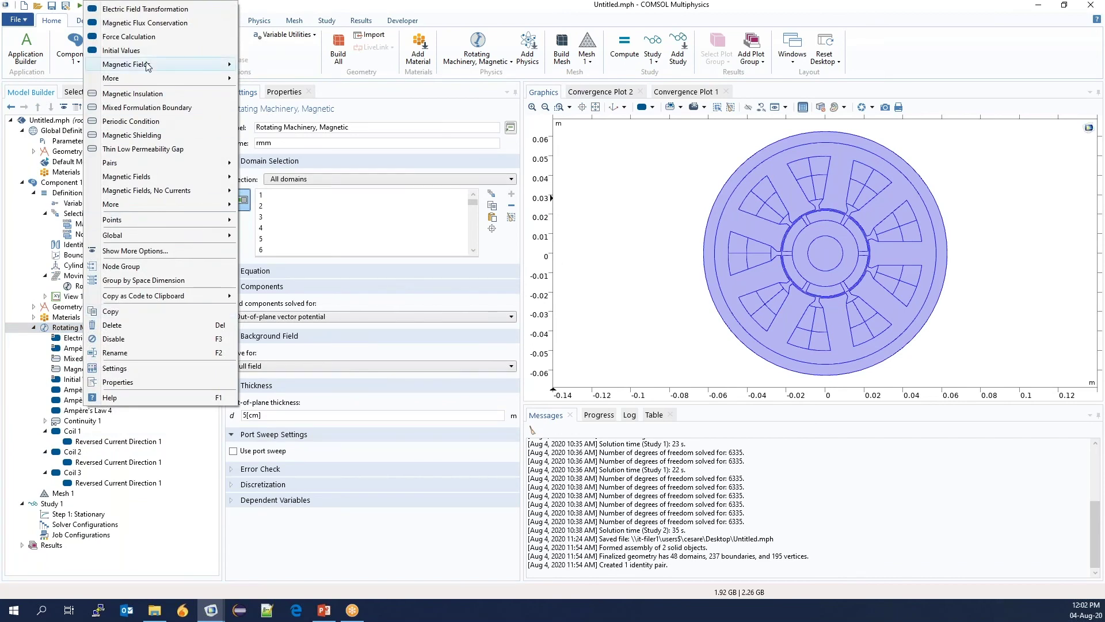
pyautogui.click(129, 37)
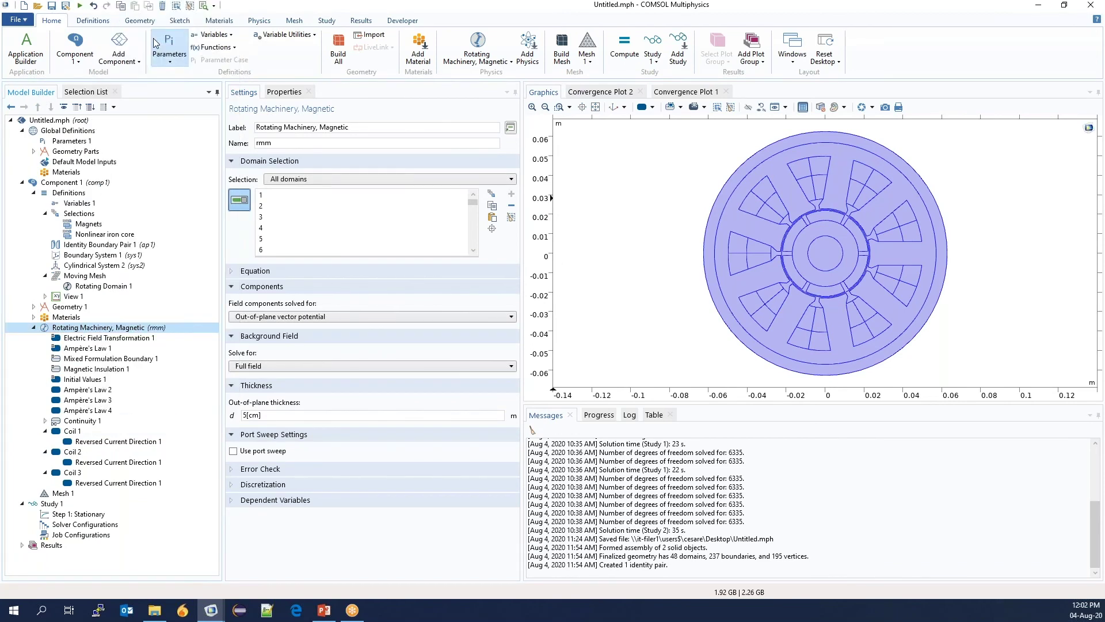
pyautogui.click(298, 166)
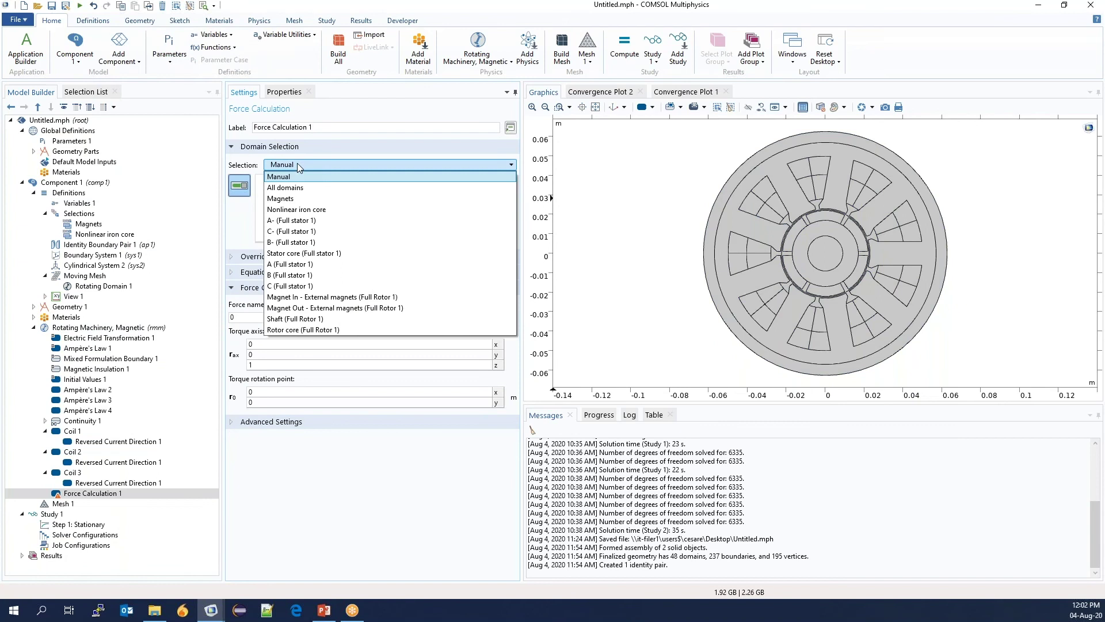
pyautogui.click(291, 200)
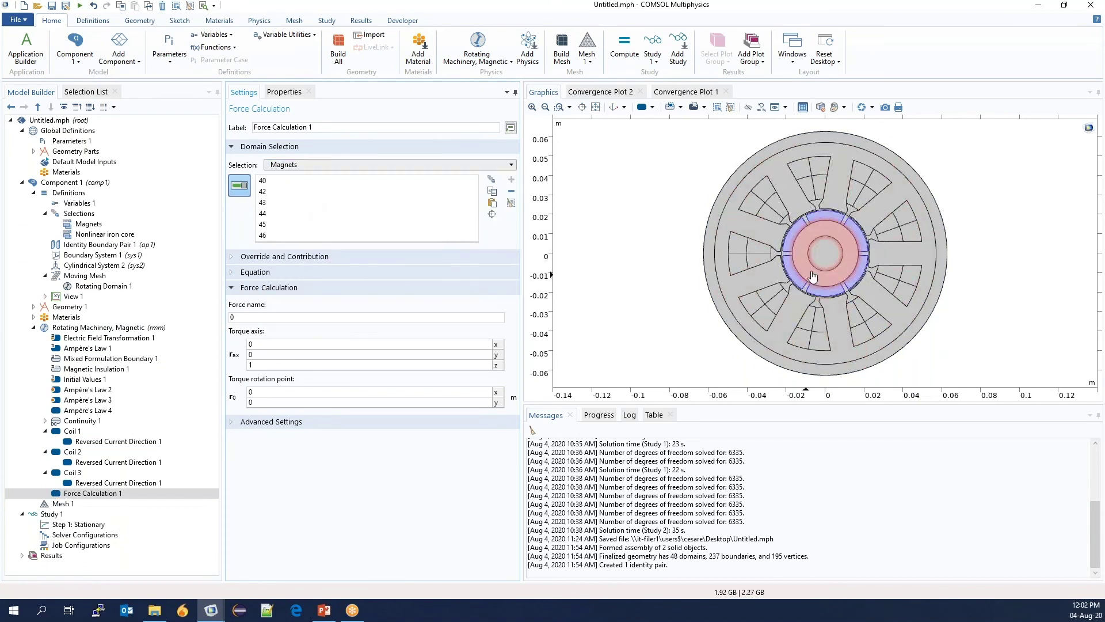
pyautogui.click(826, 253)
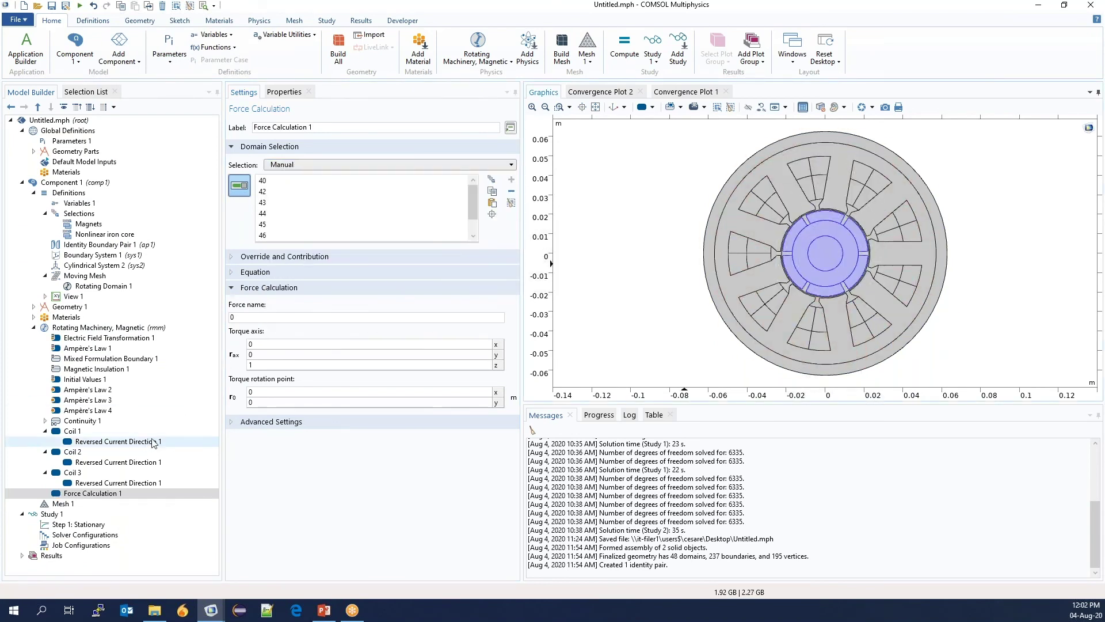
# Add a Time Dependent step to Study 1 with times range(0,t_tot/120,t_tot)
pyautogui.rightClick(59, 515)
pyautogui.moveTo(151, 299)
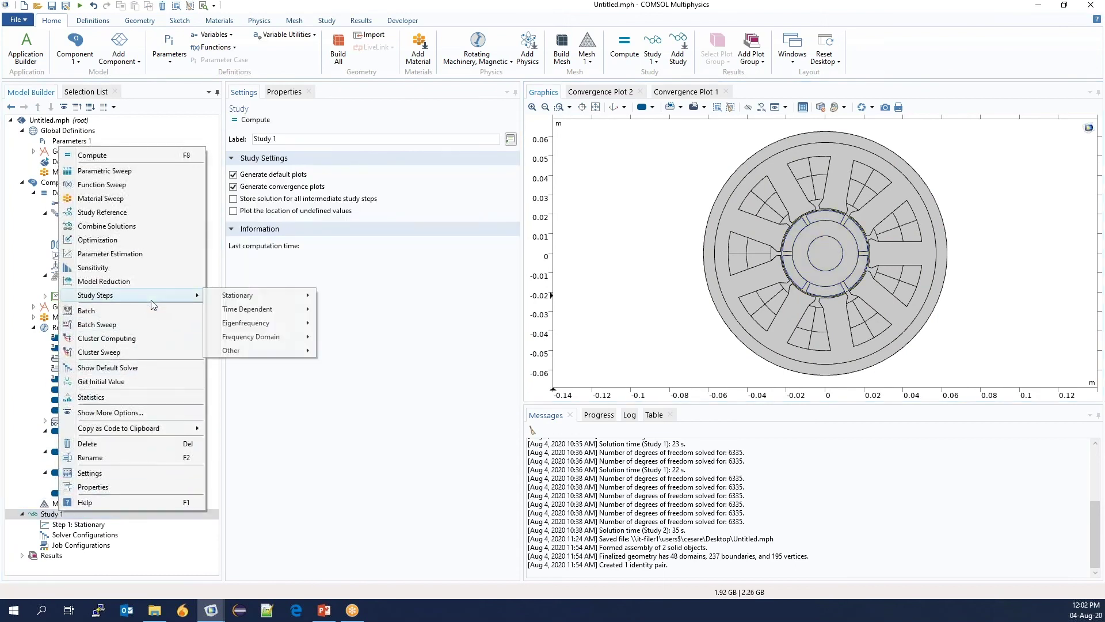
pyautogui.moveTo(282, 307)
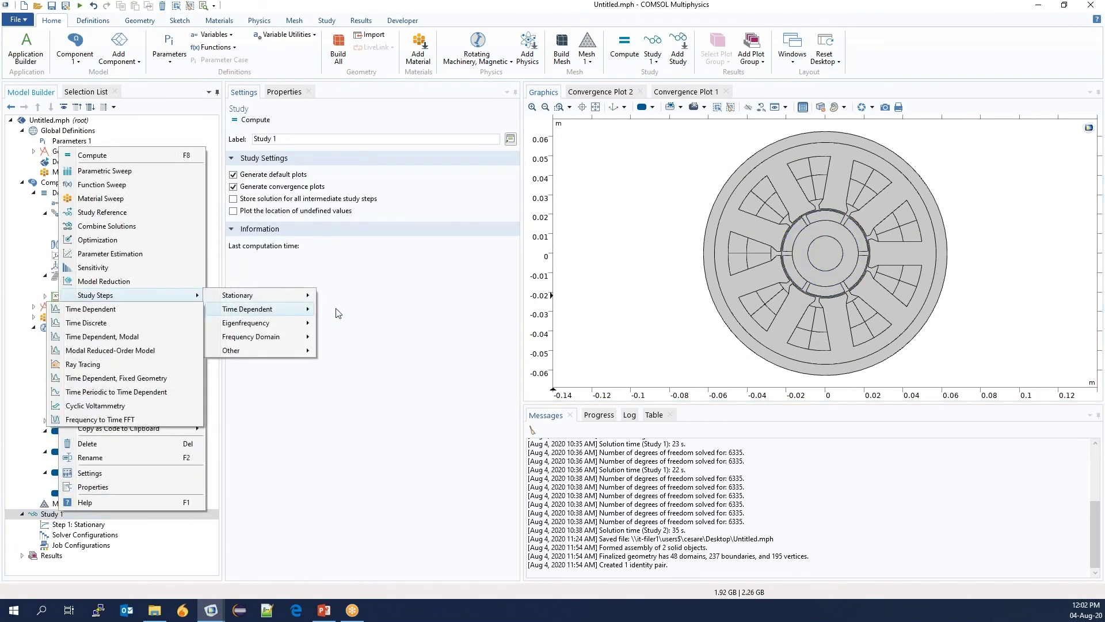
pyautogui.click(167, 309)
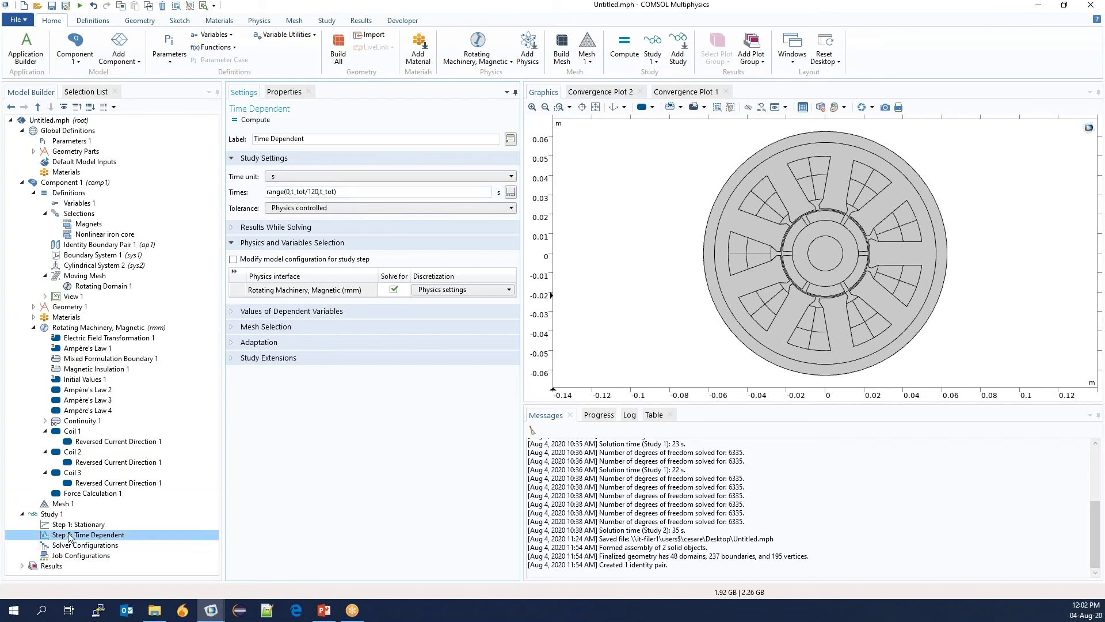
# Generate Study 1's default solver configuration, Solution 1
pyautogui.click(58, 515)
pyautogui.rightClick(58, 515)
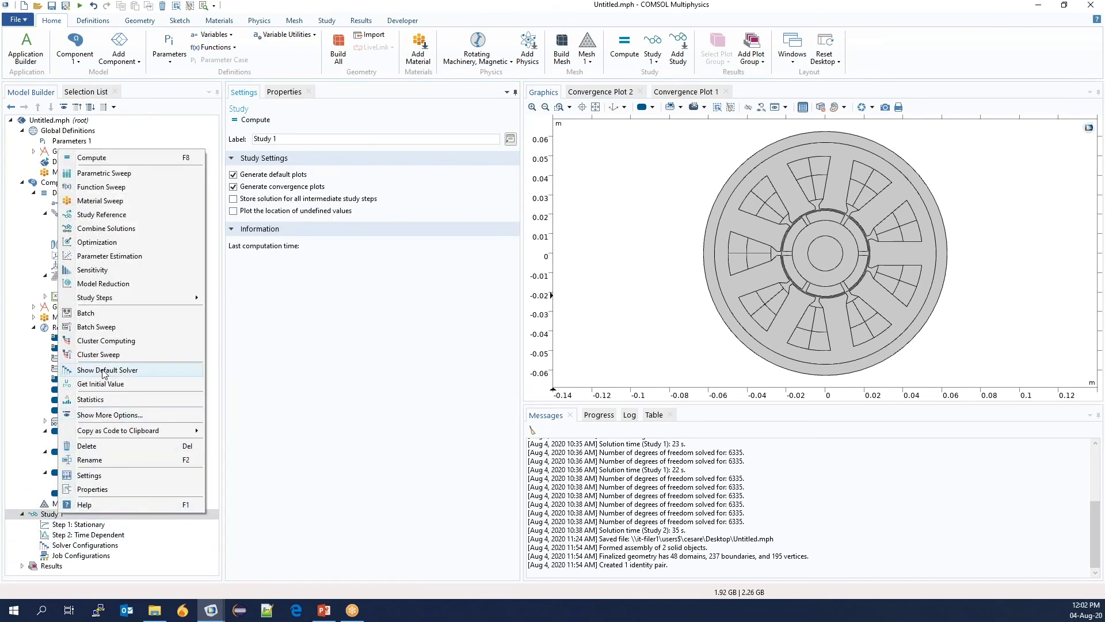
pyautogui.click(67, 327)
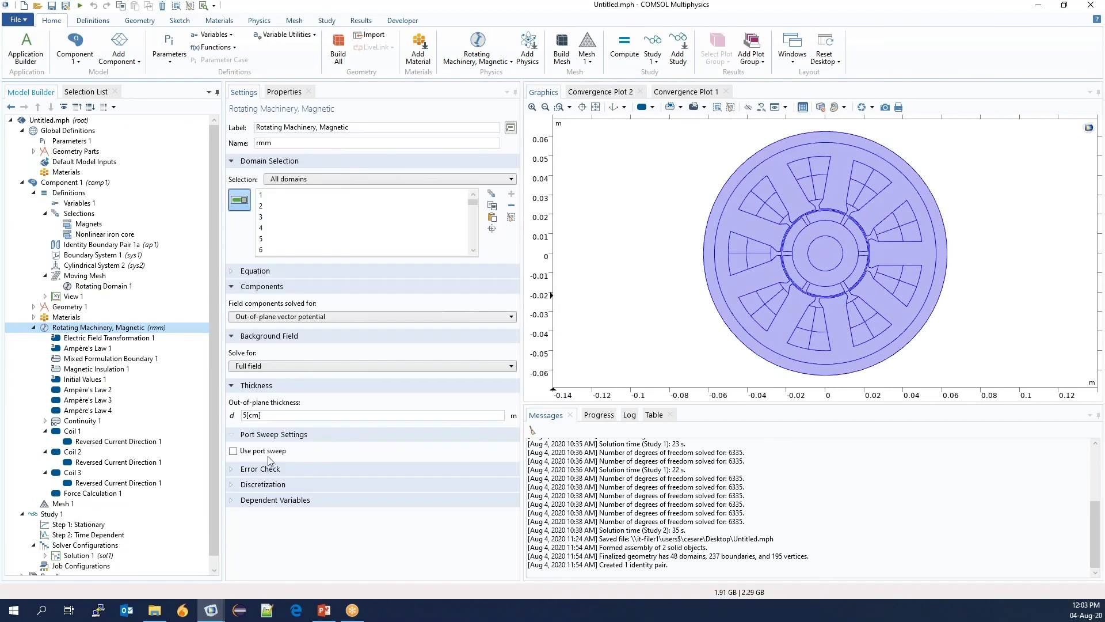
# Set the magnetic vector potential discretization to Linear
pyautogui.click(254, 488)
pyautogui.click(345, 514)
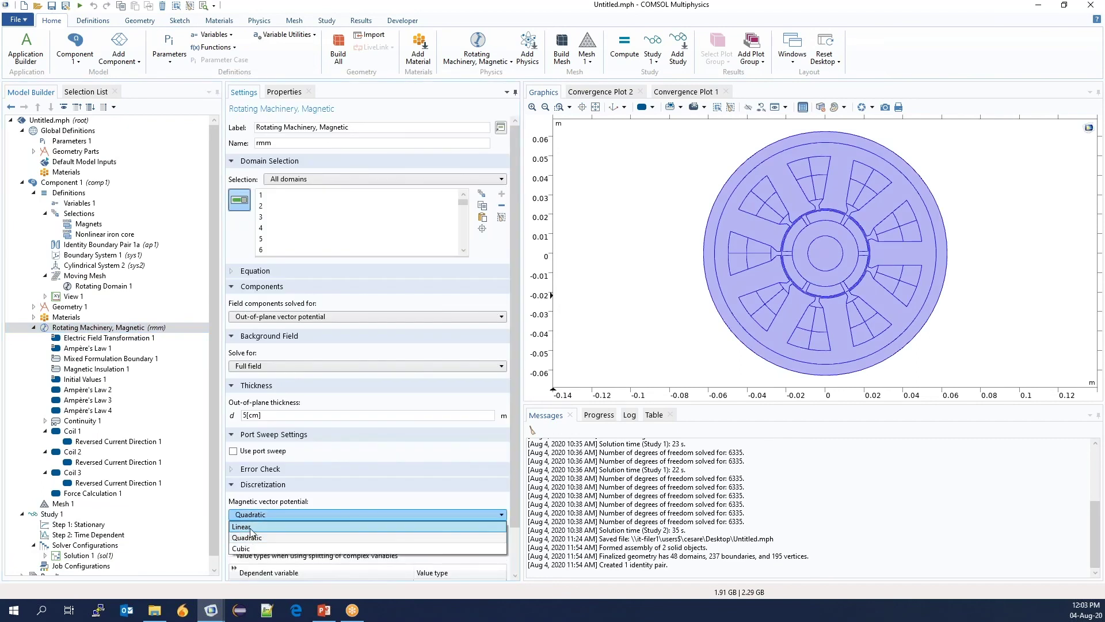
pyautogui.click(248, 525)
pyautogui.click(33, 327)
# Make the Time-Dependent Solver take Strict steps, keeping error estimation on Include algebraic
pyautogui.click(45, 390)
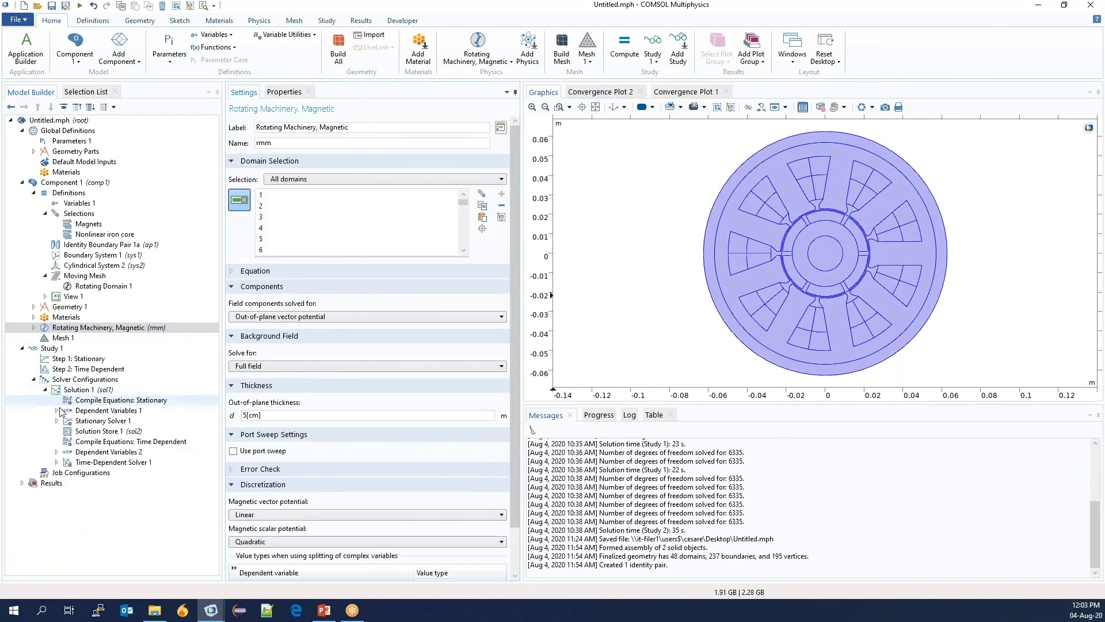
pyautogui.click(57, 462)
pyautogui.click(89, 463)
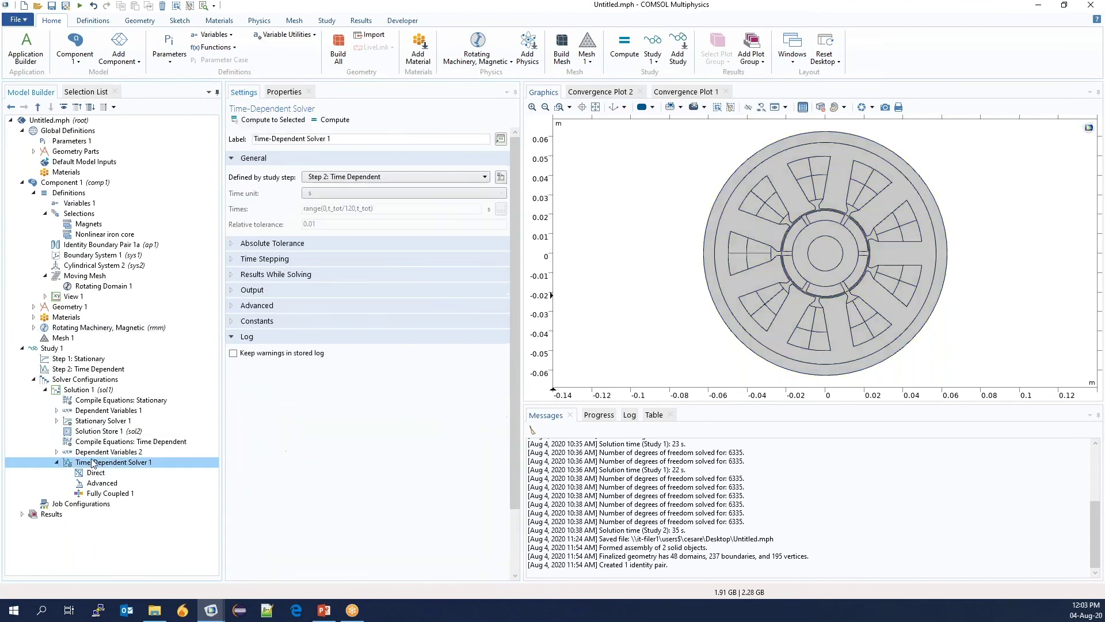
pyautogui.click(271, 260)
pyautogui.click(403, 292)
pyautogui.click(376, 323)
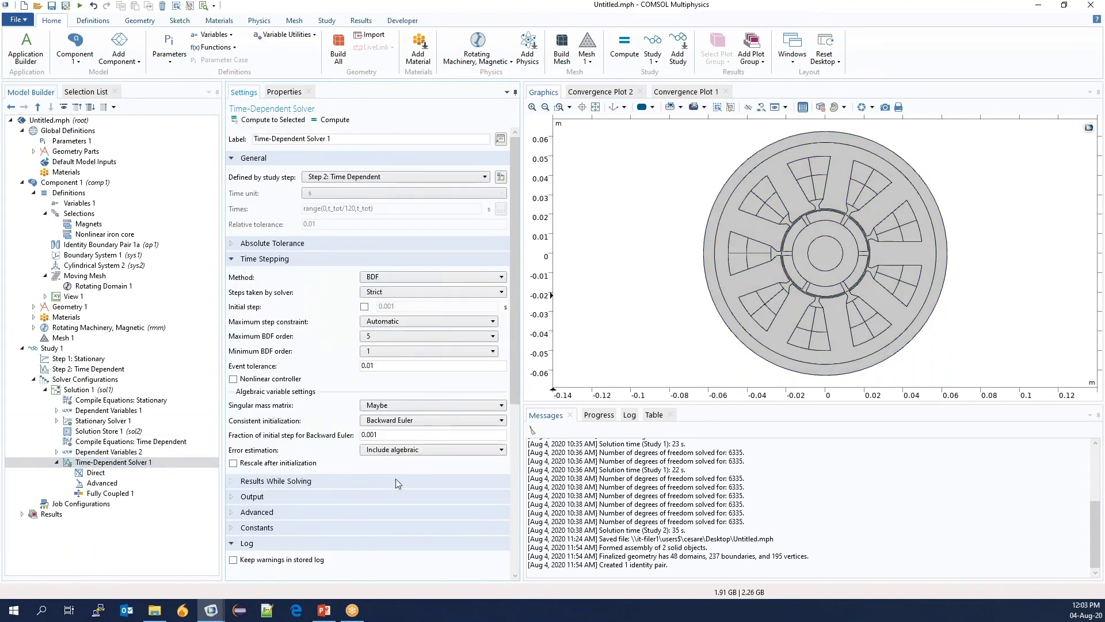
pyautogui.click(383, 449)
pyautogui.click(382, 462)
# Set the Fully Coupled Jacobian update to On every iteration and compute the study
pyautogui.click(109, 493)
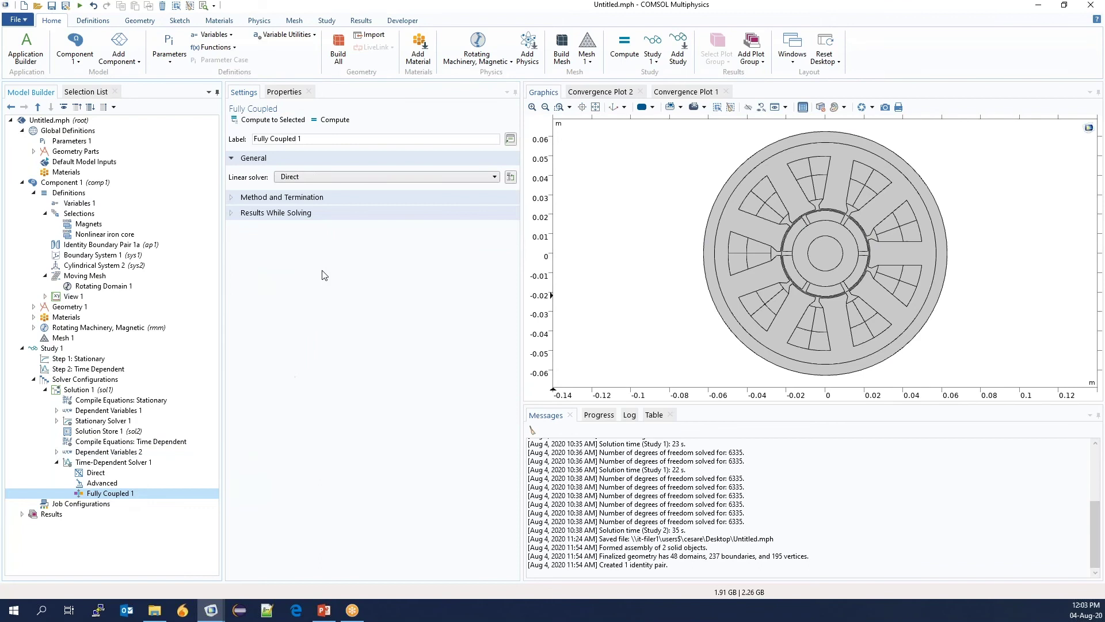
pyautogui.click(294, 202)
pyautogui.click(374, 278)
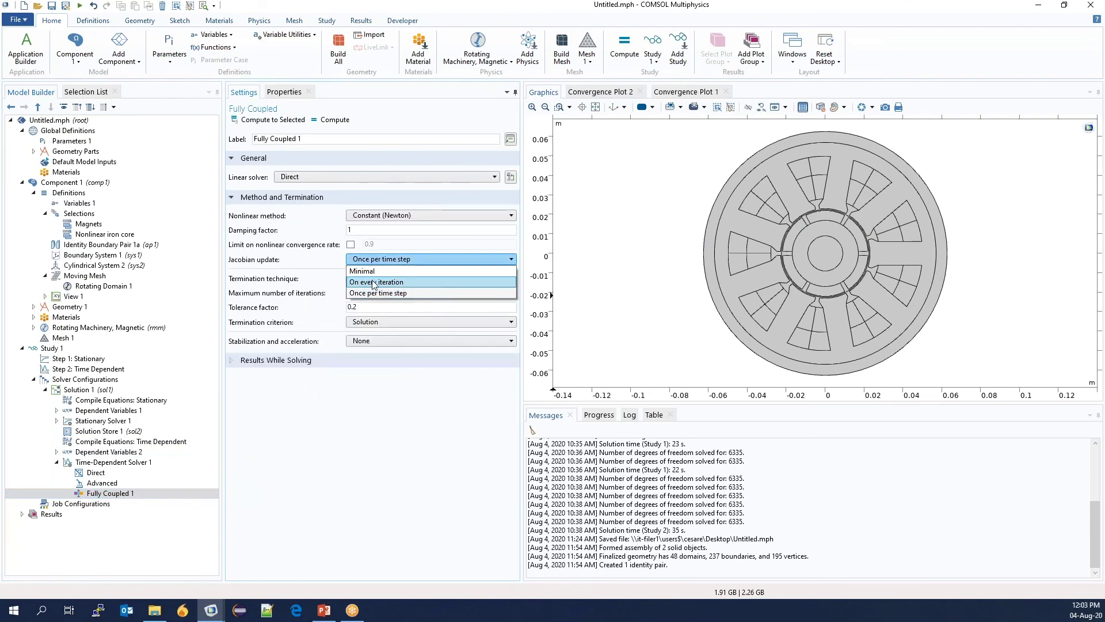
pyautogui.click(372, 286)
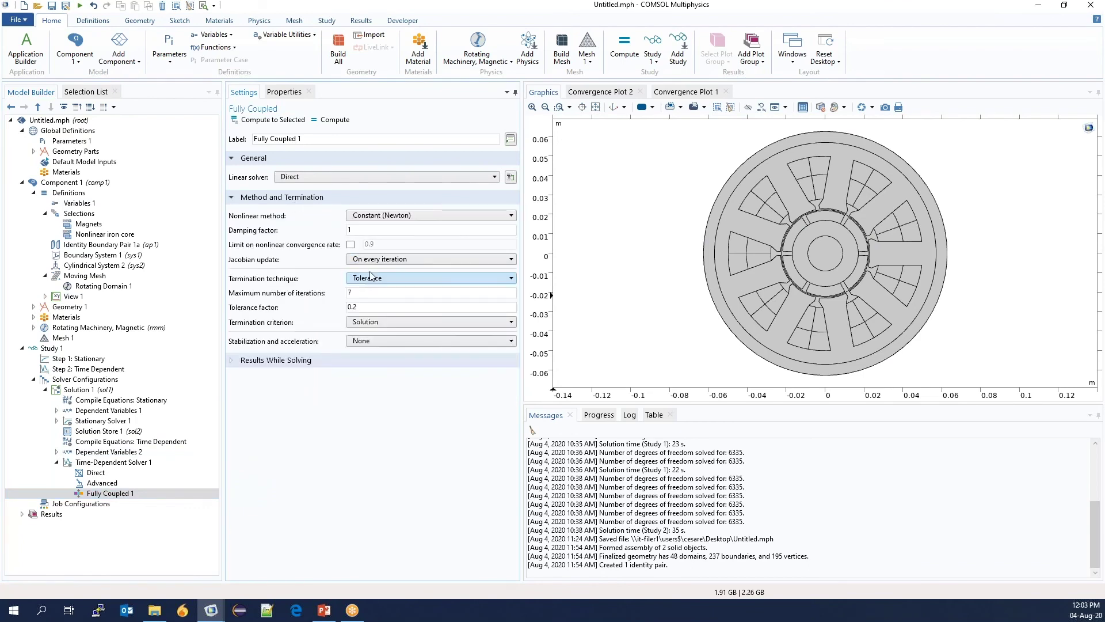
pyautogui.click(332, 121)
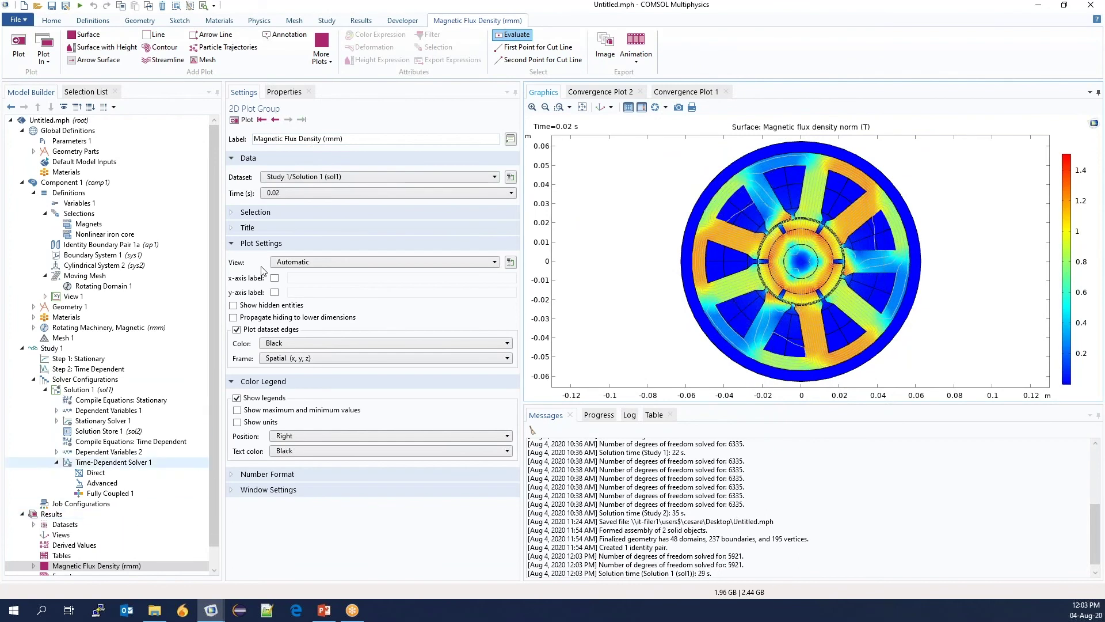
# Create 1D Plot Group 2 with a point graph of rmm.Bx versus time at air-gap point 111
pyautogui.click(275, 120)
pyautogui.click(276, 120)
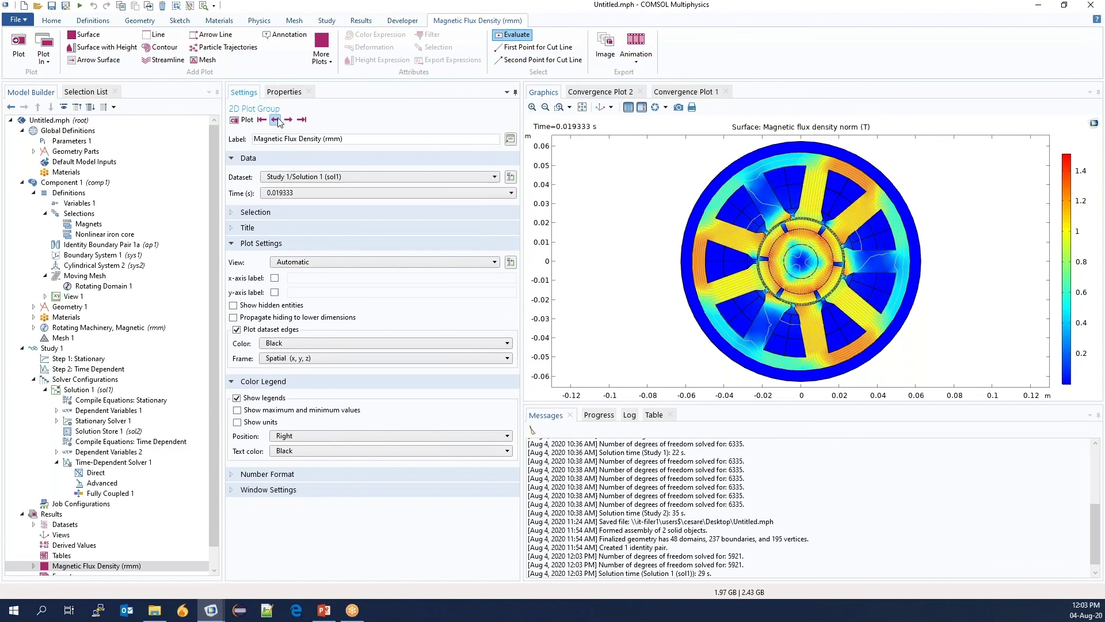
pyautogui.rightClick(55, 513)
pyautogui.click(82, 351)
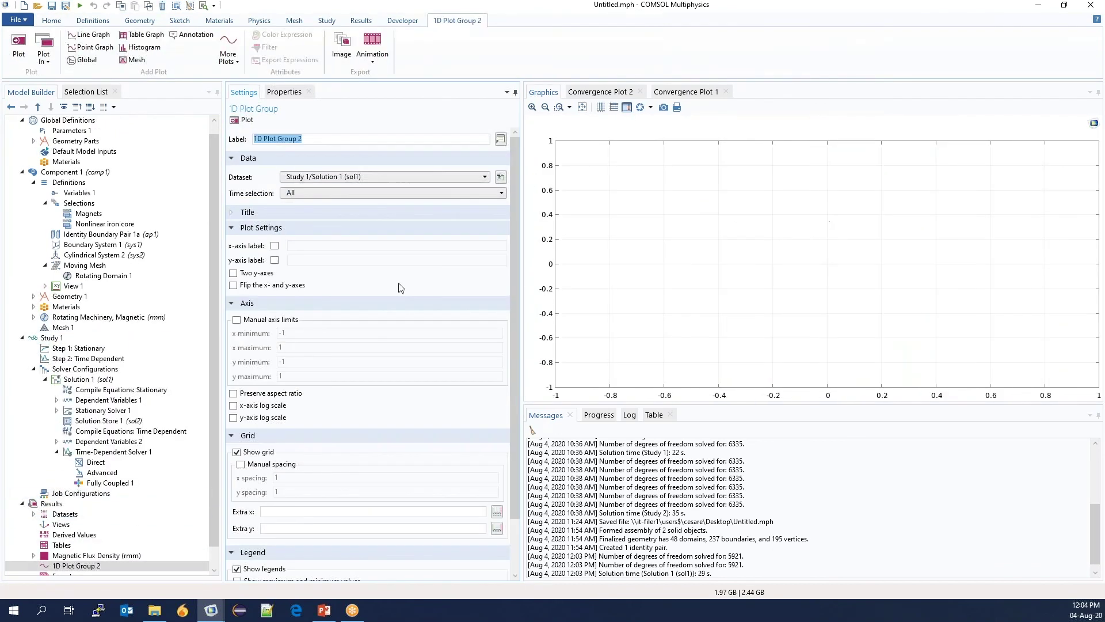
pyautogui.rightClick(84, 566)
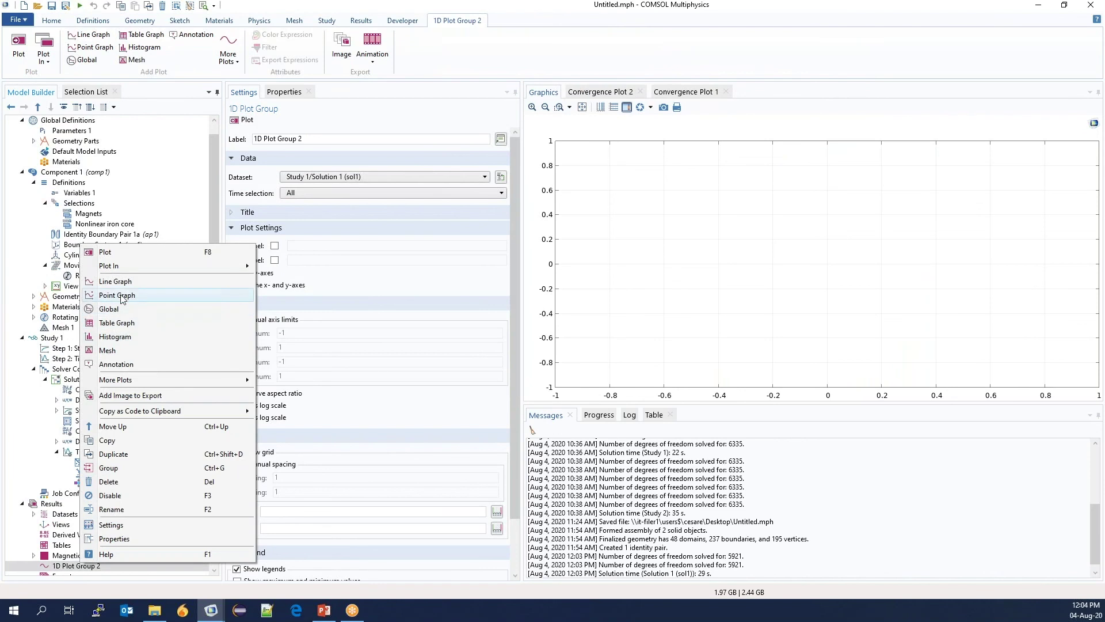
pyautogui.click(119, 295)
pyautogui.scroll(5, 881, 258)
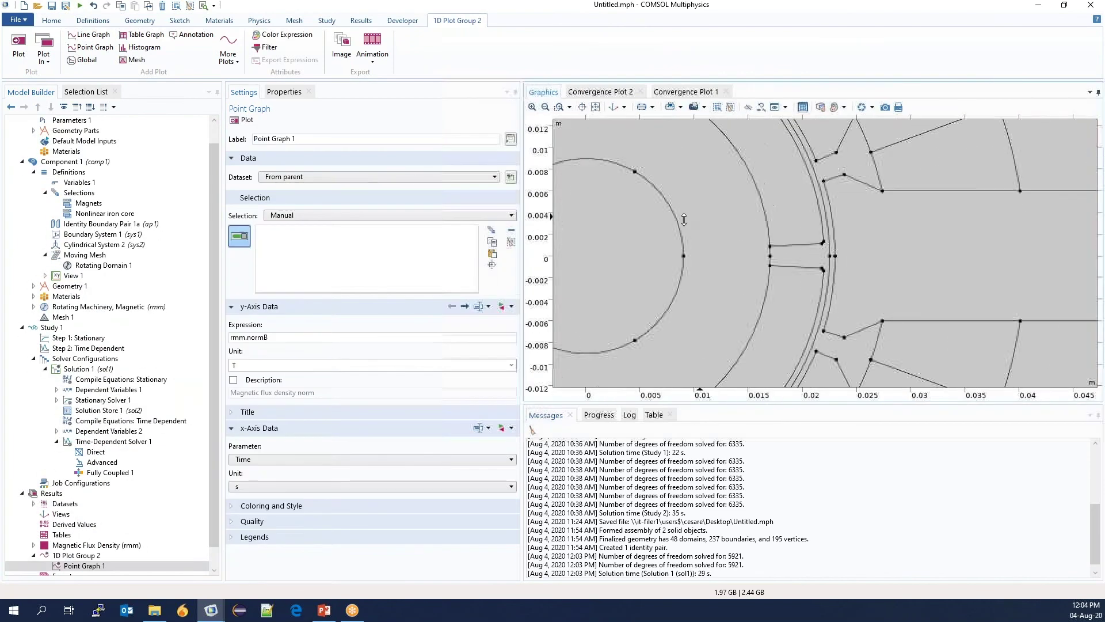
pyautogui.click(826, 258)
pyautogui.click(244, 120)
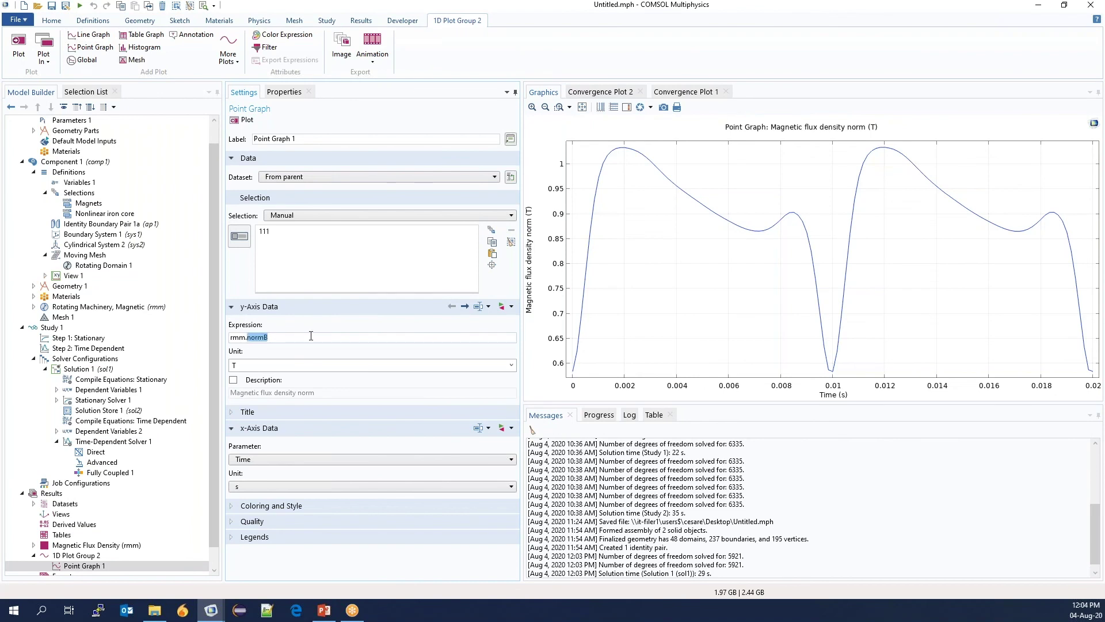
pyautogui.click(246, 122)
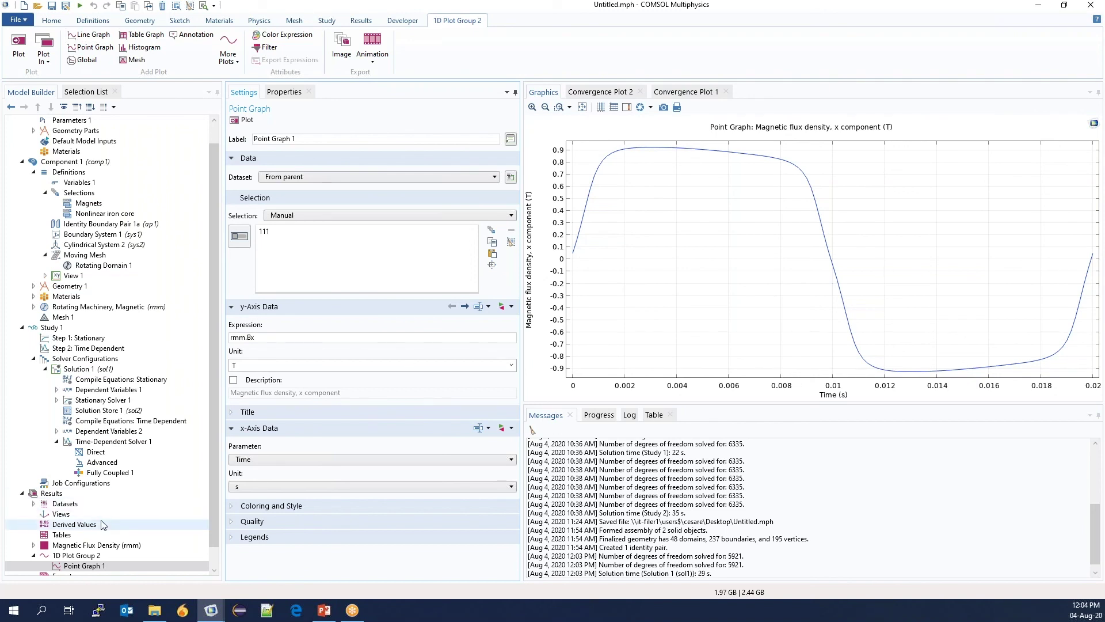
# Create 1D Plot Group 3 with a Global plot of axial torque rmm.Tax_0 versus time
pyautogui.rightClick(48, 497)
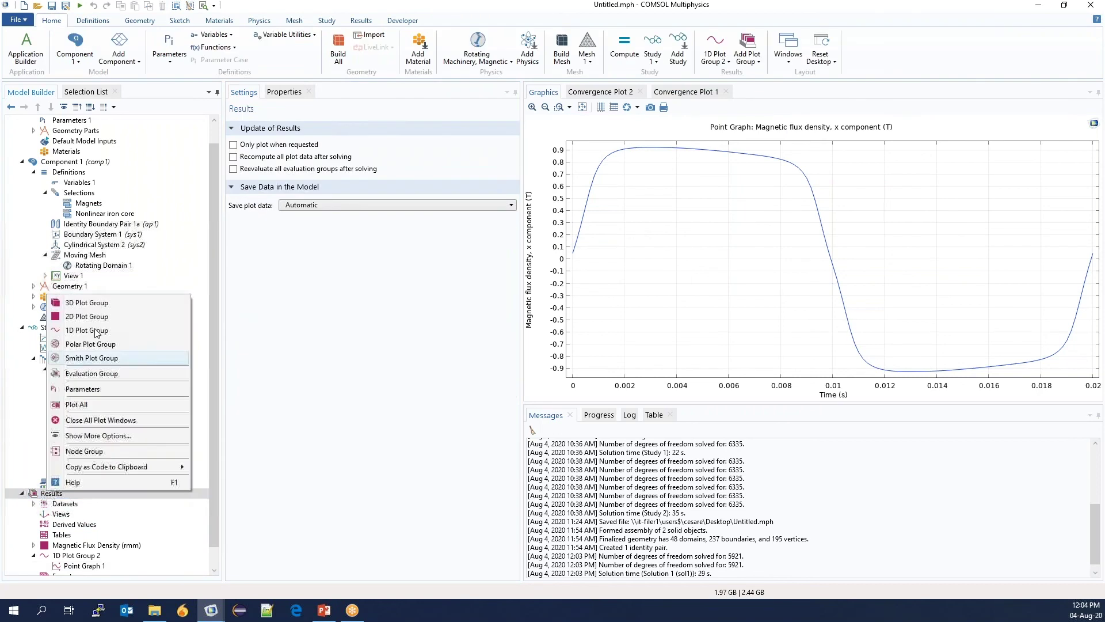
pyautogui.click(75, 305)
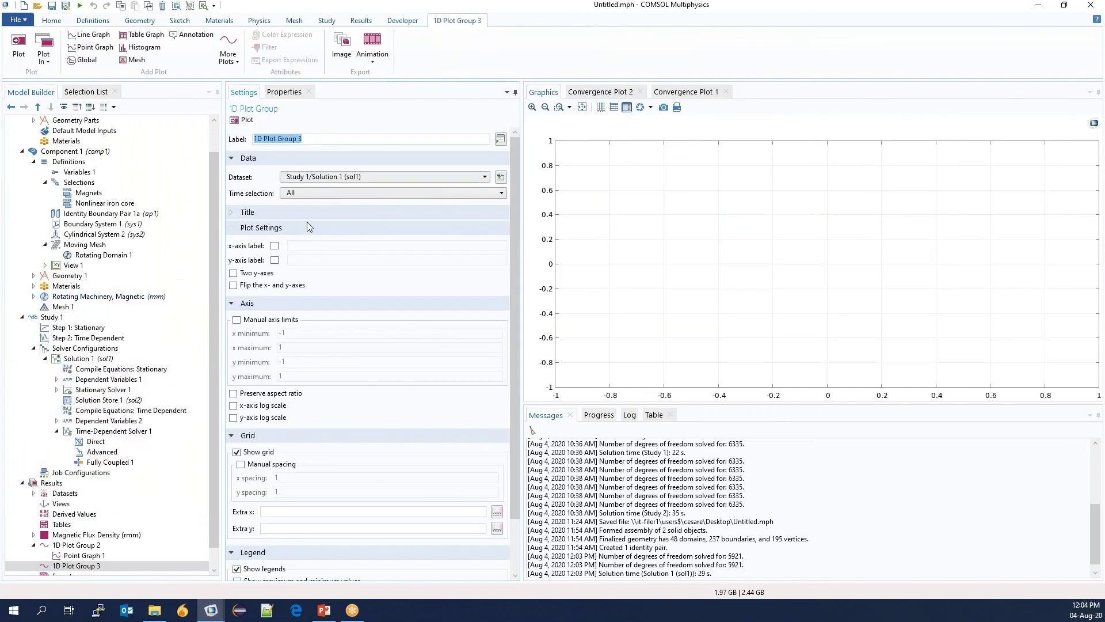
pyautogui.rightClick(87, 564)
pyautogui.click(117, 308)
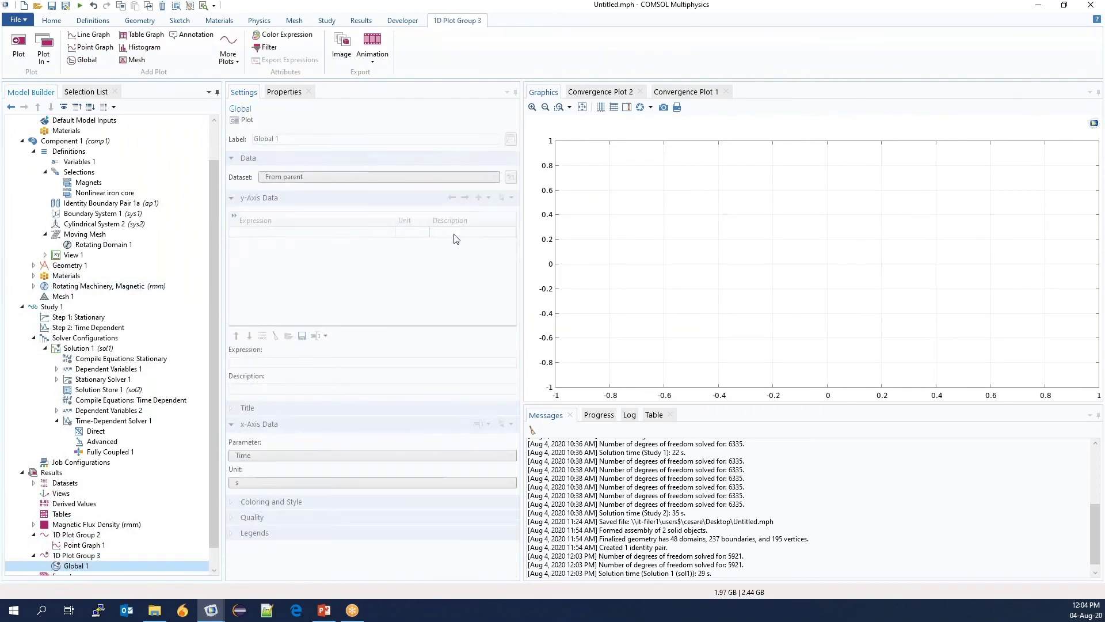
pyautogui.click(511, 198)
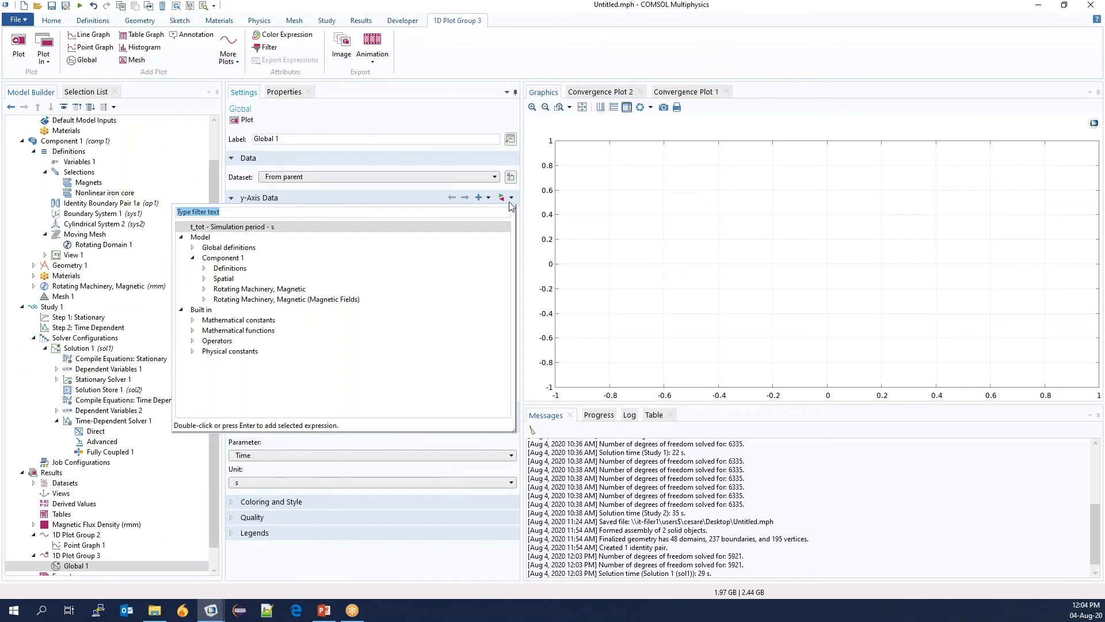
pyautogui.write('tor')
pyautogui.click(295, 270)
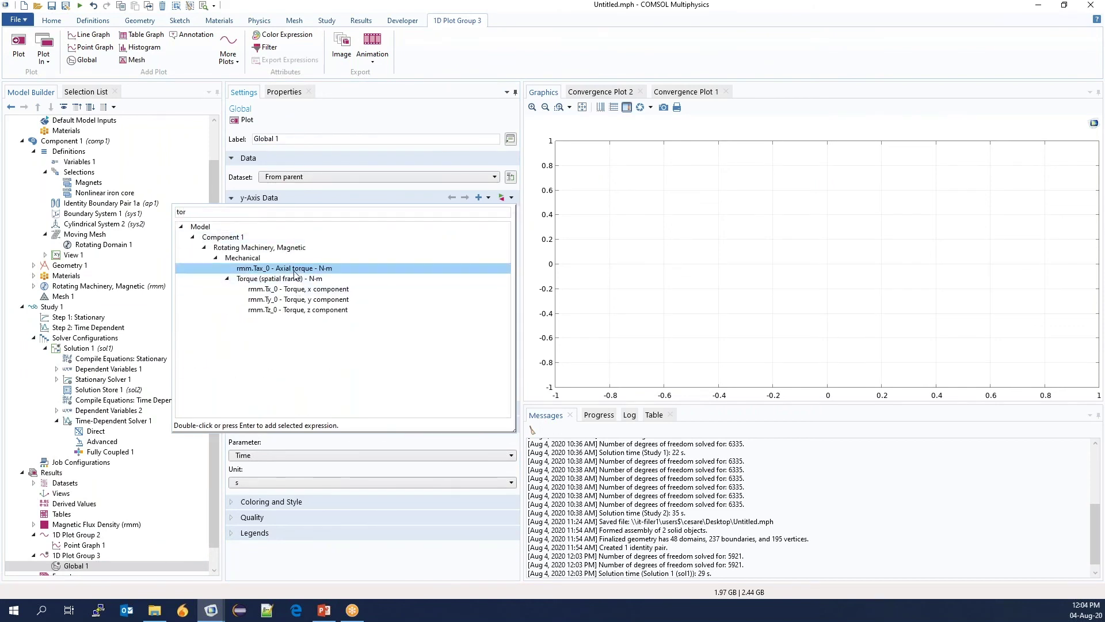
pyautogui.doubleClick(294, 270)
pyautogui.click(241, 120)
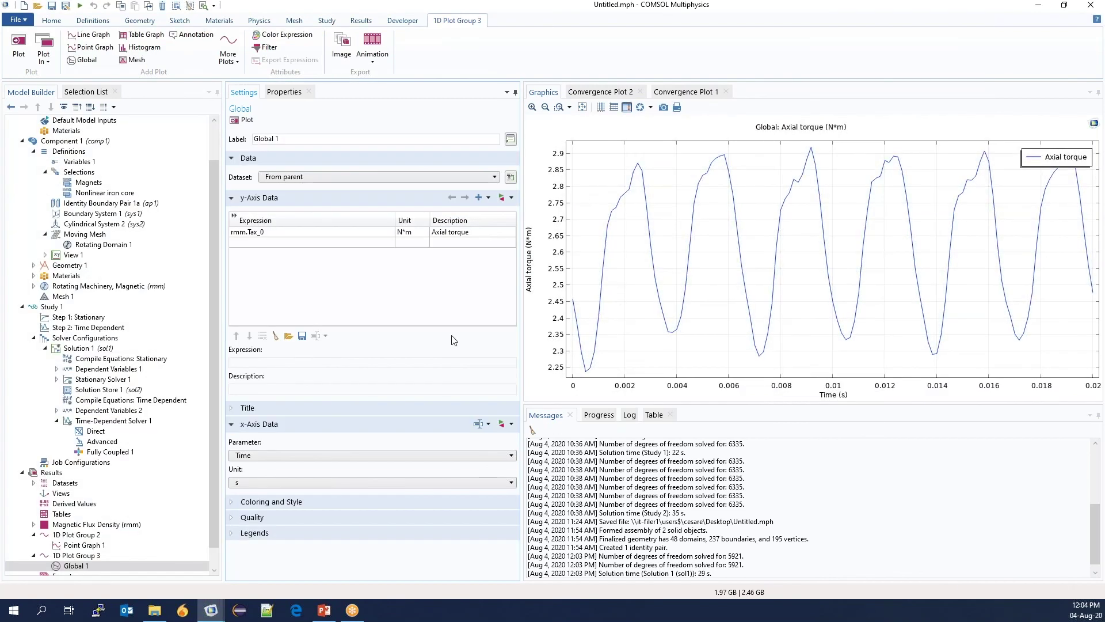
# Add a second Global plot of coil concatenated flux rmm.PhiCoil_1 and replot
pyautogui.click(74, 555)
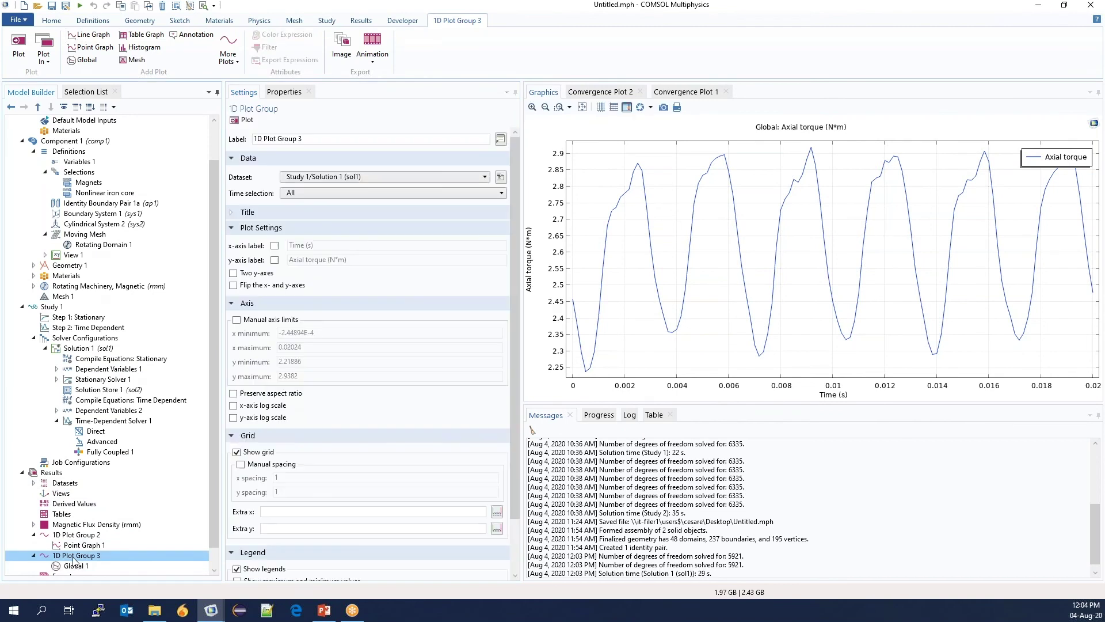
pyautogui.rightClick(74, 556)
pyautogui.click(110, 299)
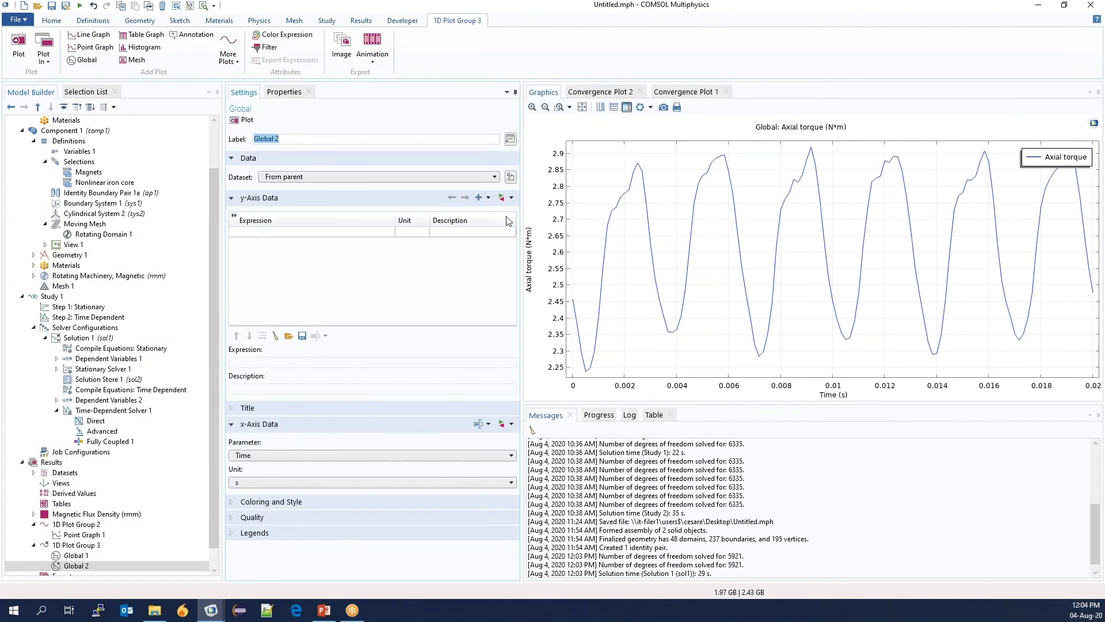
pyautogui.click(502, 198)
pyautogui.write('conc')
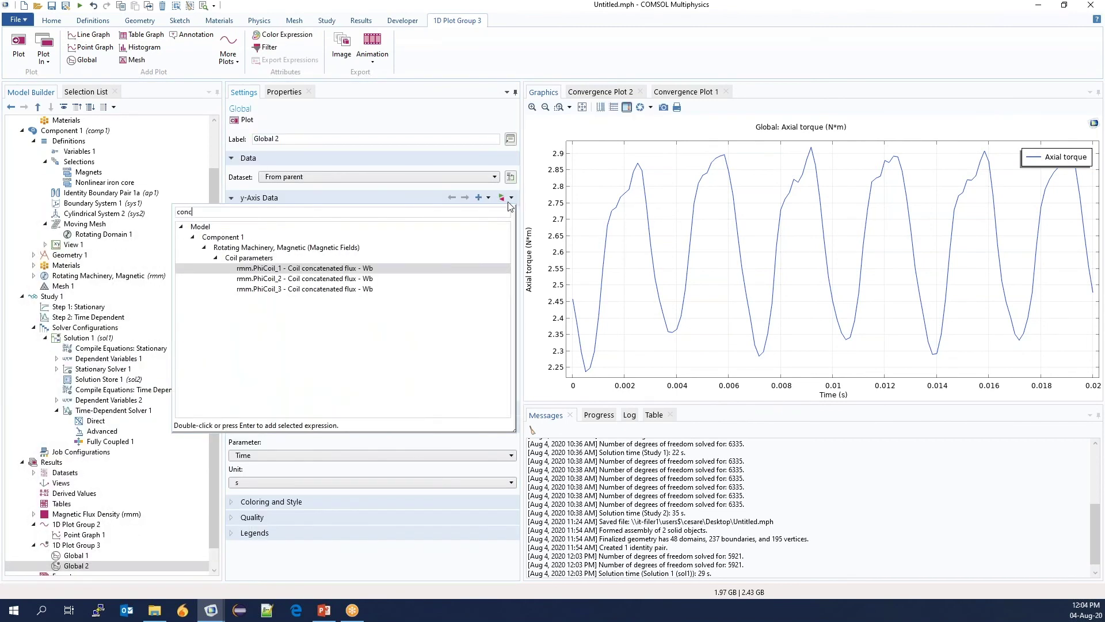
pyautogui.doubleClick(494, 268)
pyautogui.click(243, 120)
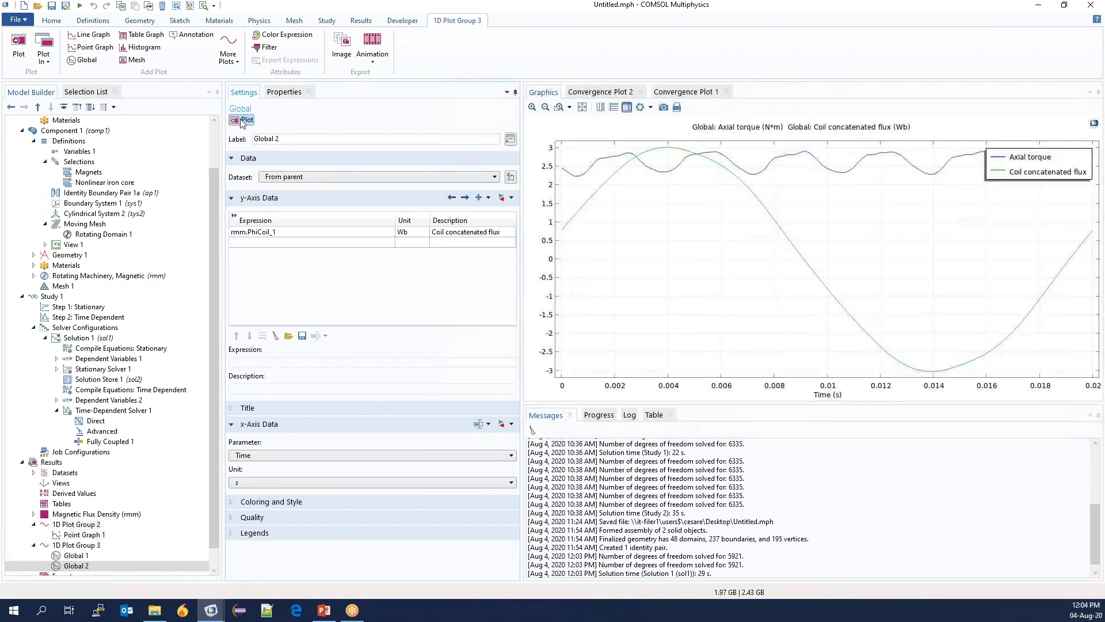
# Add an Empty Study to the model as Study 2
pyautogui.scroll(1, 113, 326)
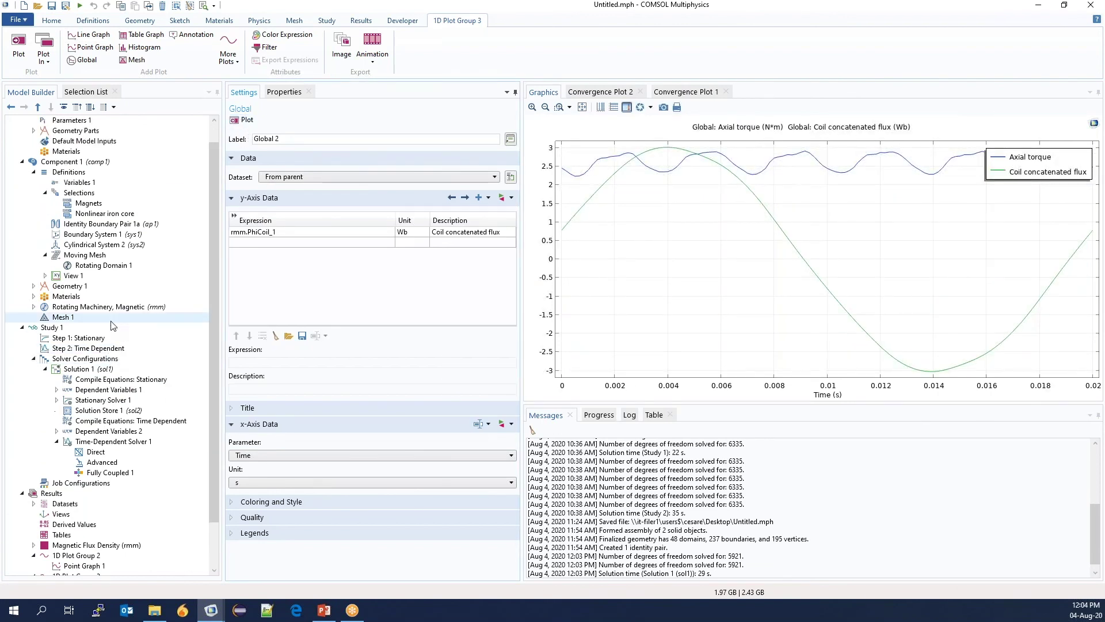
pyautogui.scroll(1, 68, 131)
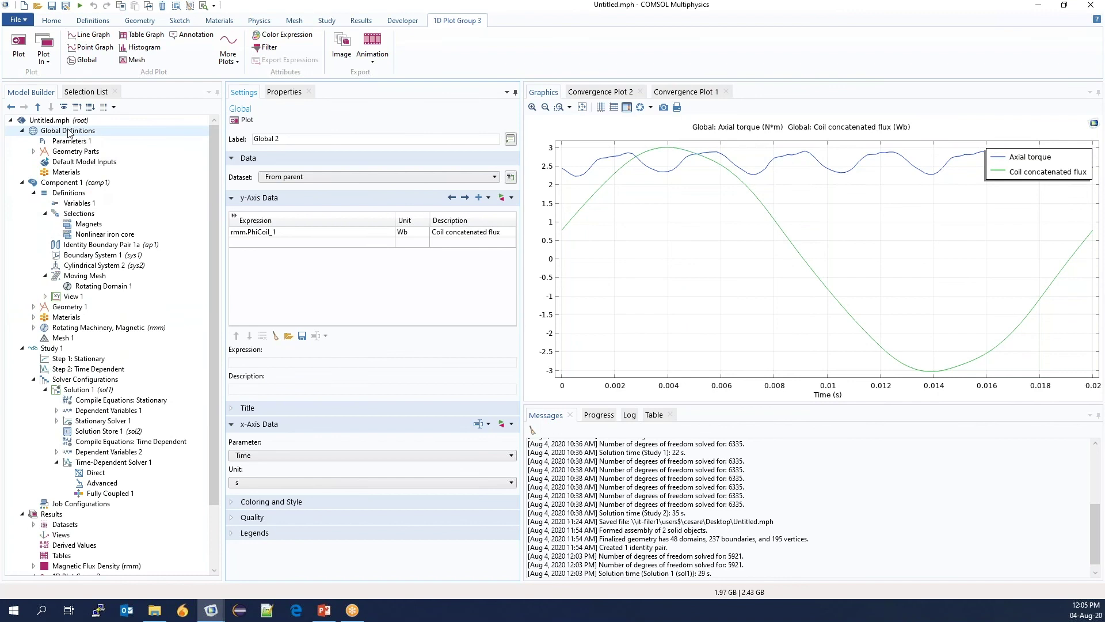
pyautogui.rightClick(65, 123)
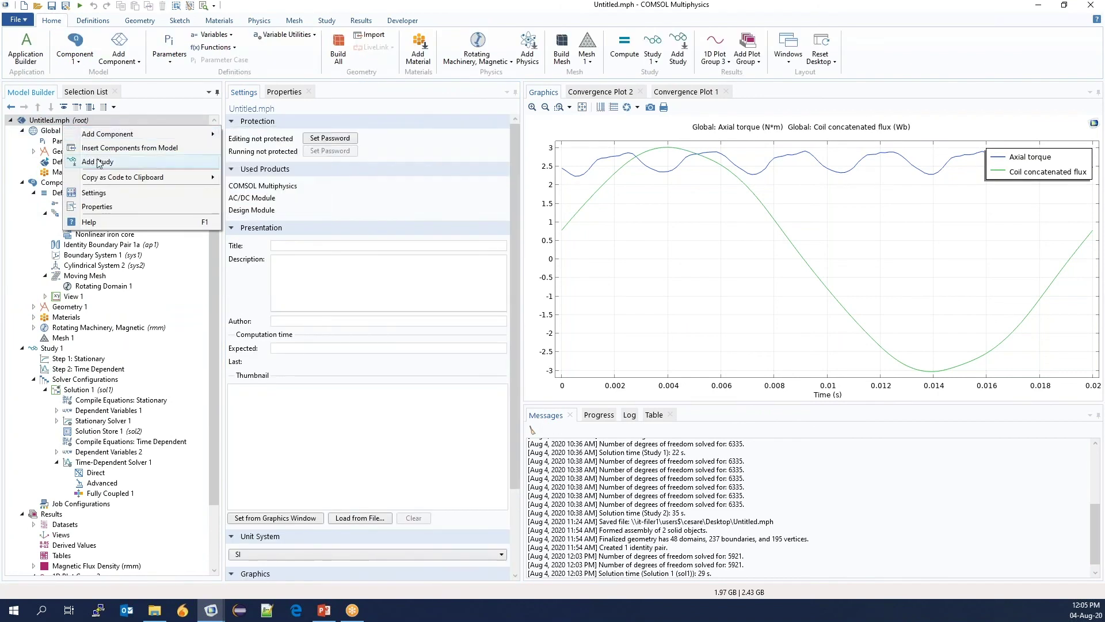
pyautogui.click(98, 161)
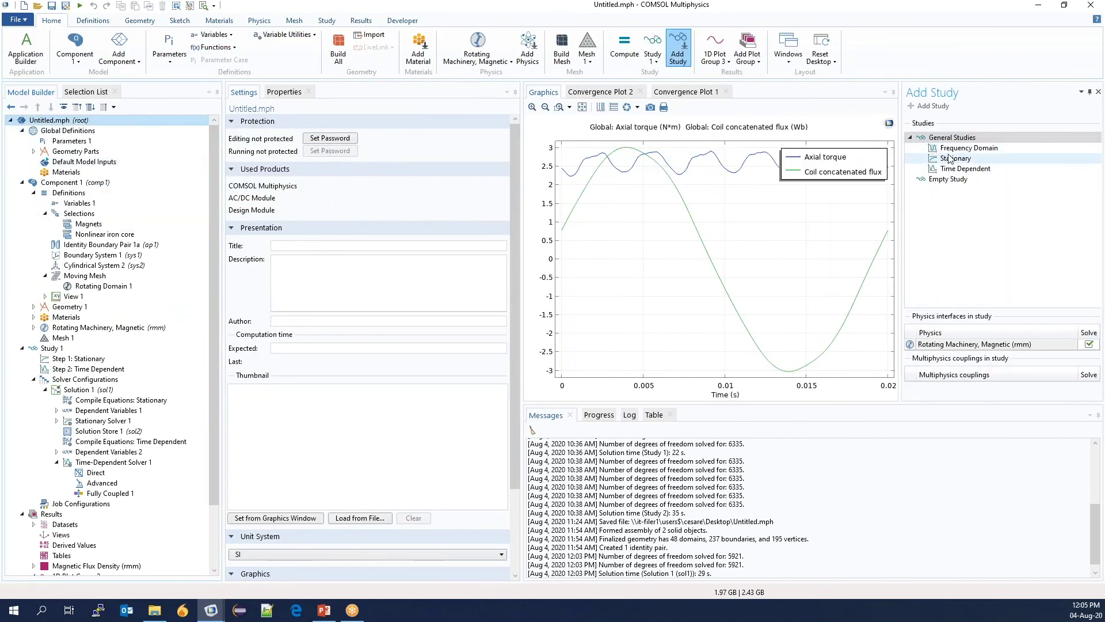
pyautogui.click(948, 179)
pyautogui.click(930, 106)
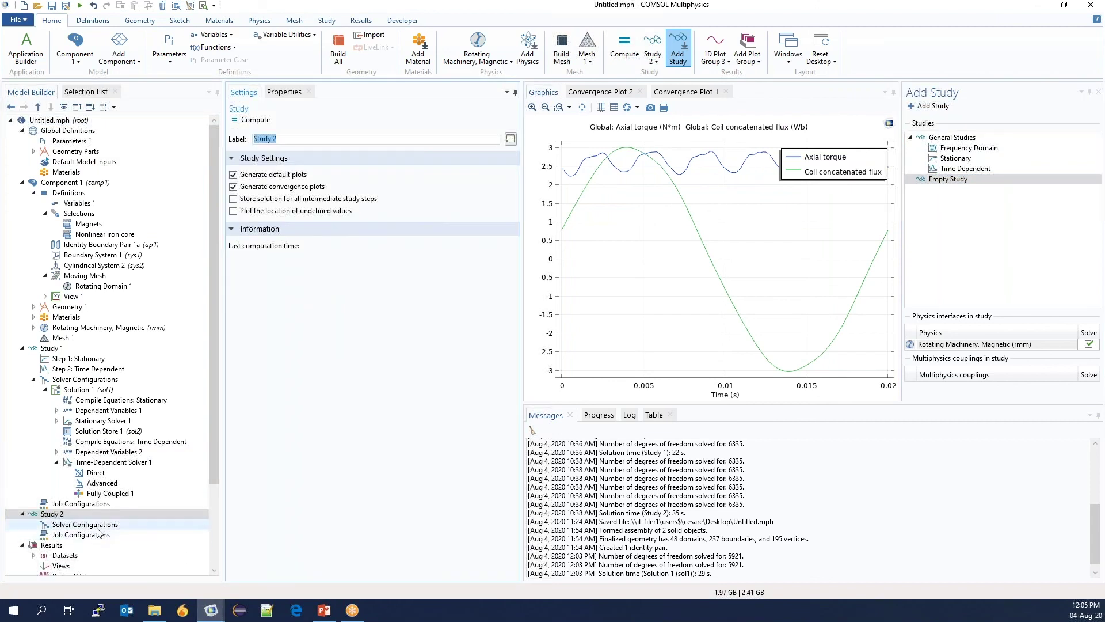
# Add a Parametric Sweep to Study 2 over peak current I0 with values 0.05 0.1 0.2
pyautogui.rightClick(60, 513)
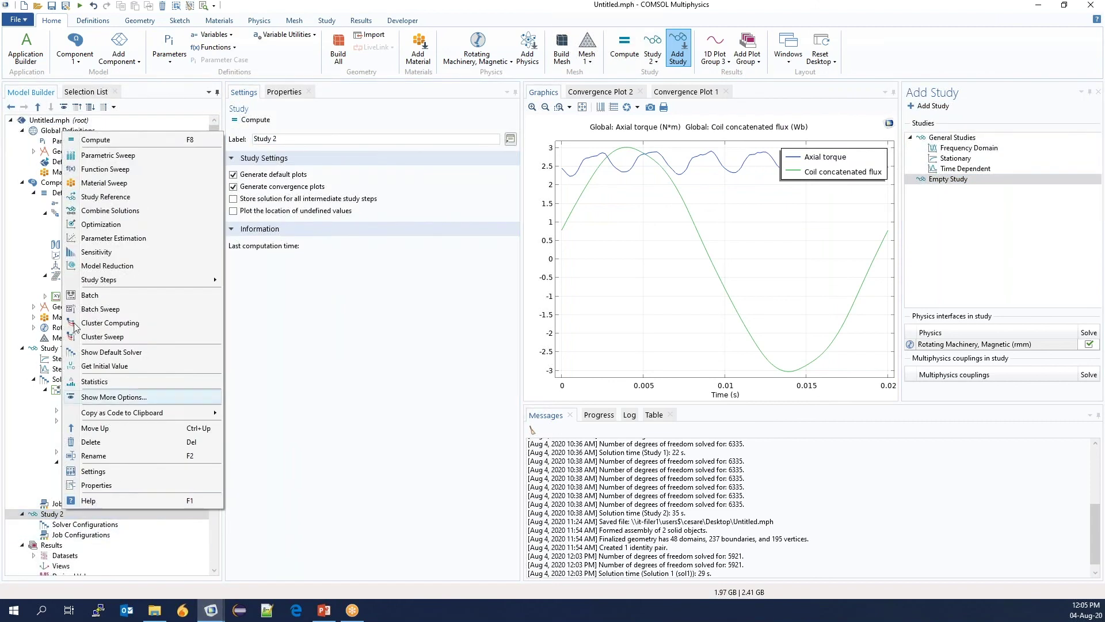
pyautogui.click(99, 156)
pyautogui.click(262, 252)
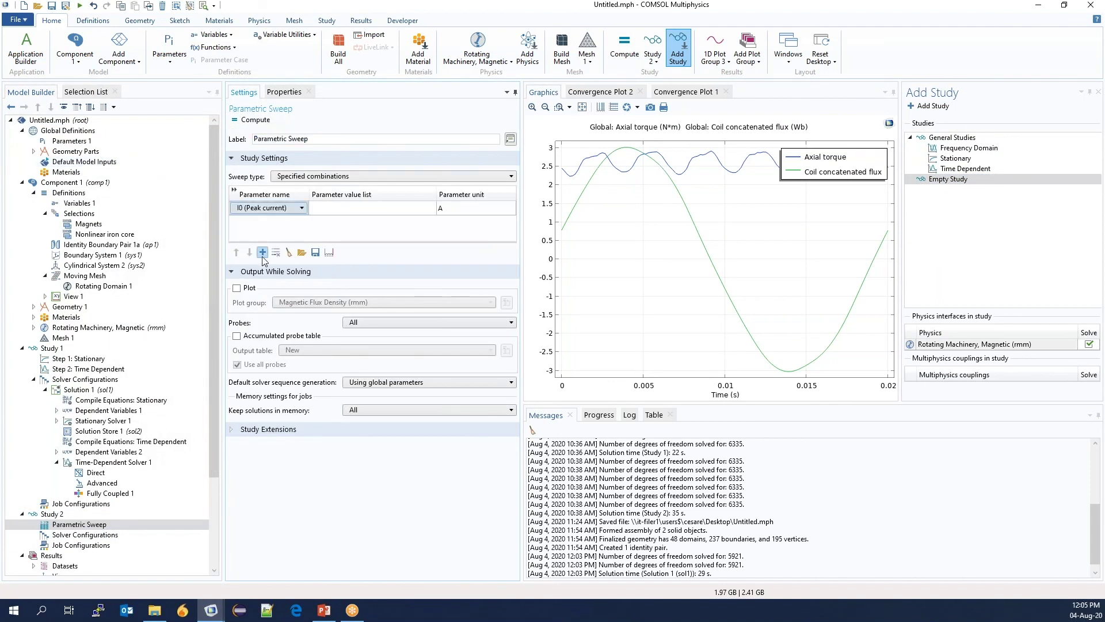
pyautogui.click(373, 208)
pyautogui.write('0.05 0.1 0.2')
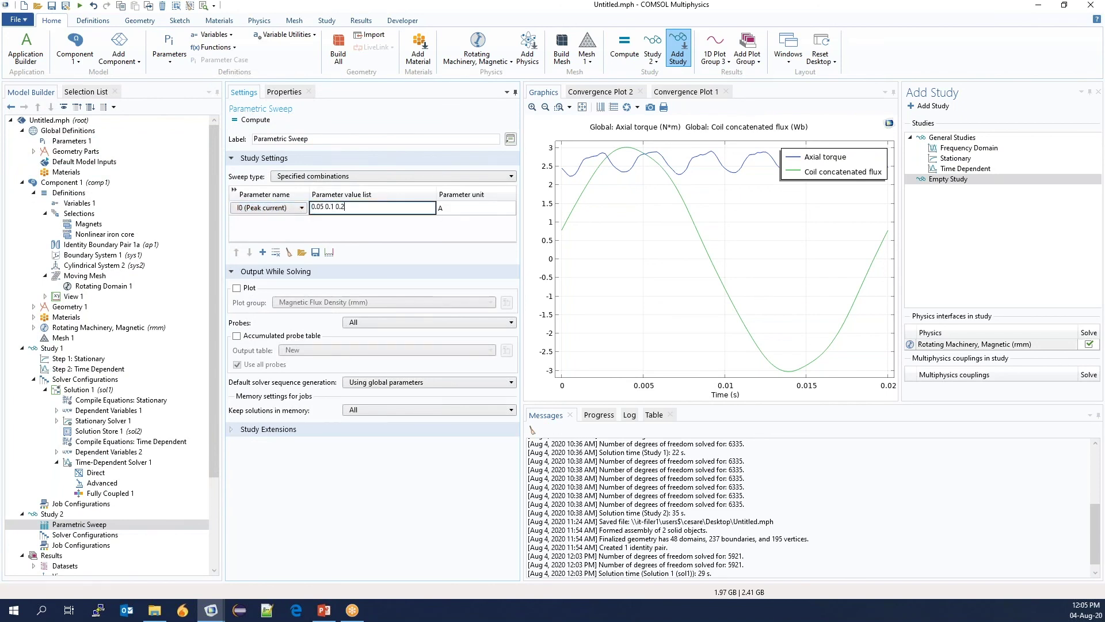
pyautogui.click(69, 141)
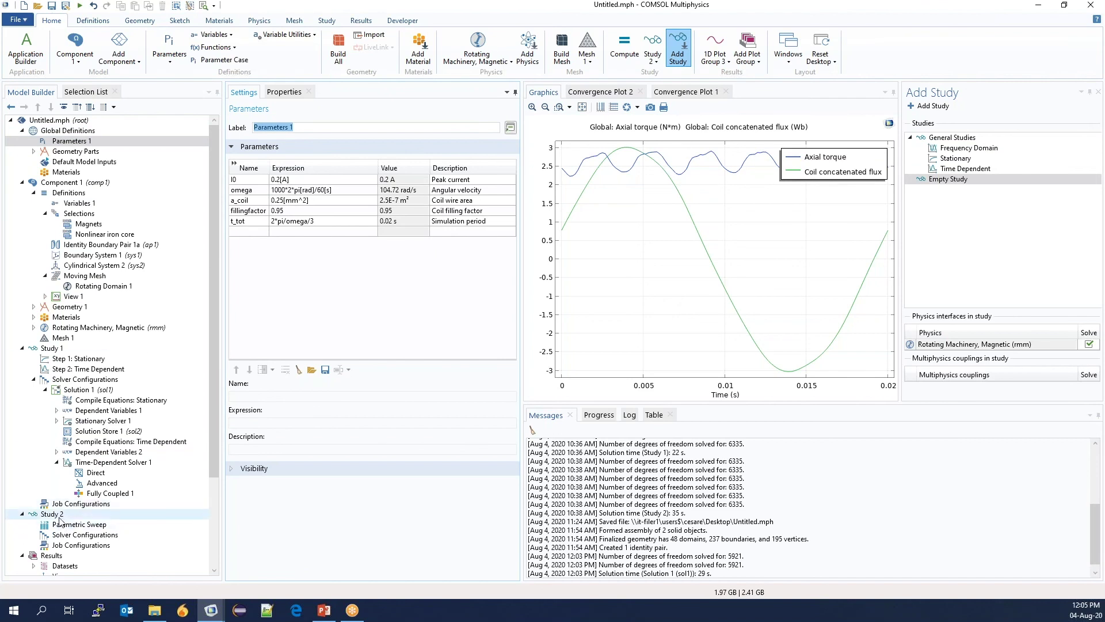
# Add a Study Reference to Study 1 and append /3 to its time-dependent Times range
pyautogui.rightClick(53, 513)
pyautogui.click(132, 260)
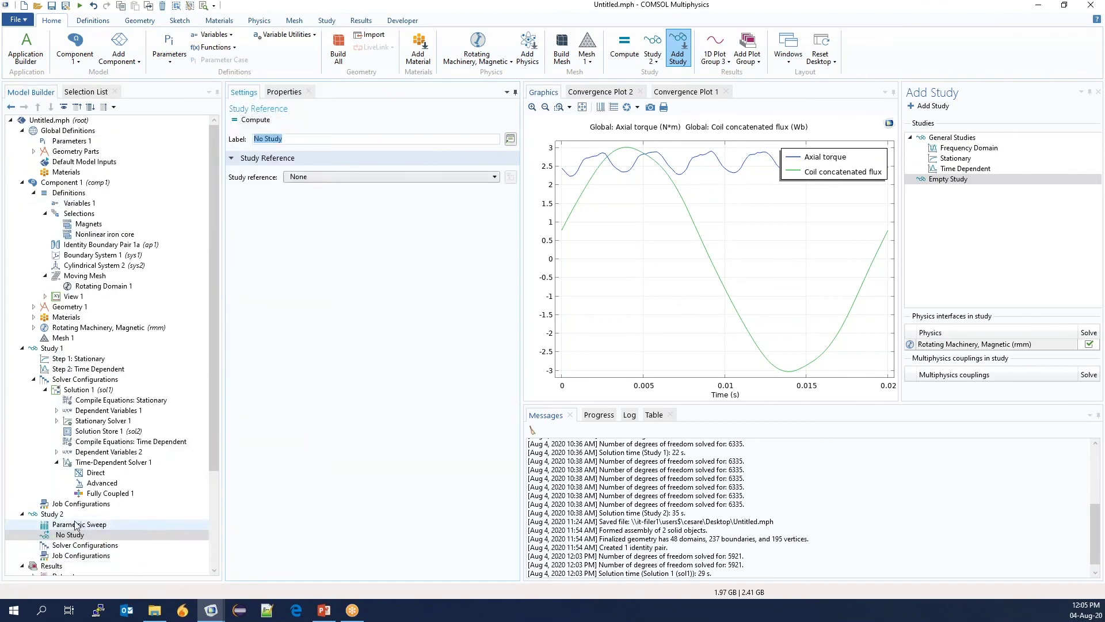
pyautogui.click(331, 176)
pyautogui.click(316, 200)
pyautogui.click(79, 524)
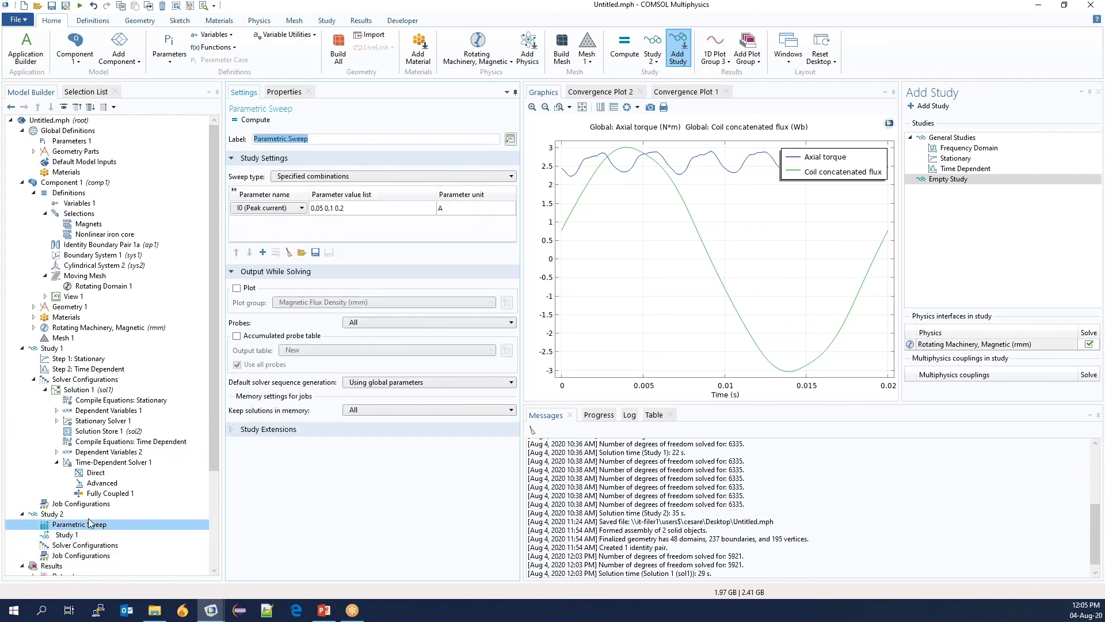
pyautogui.scroll(-3, 86, 512)
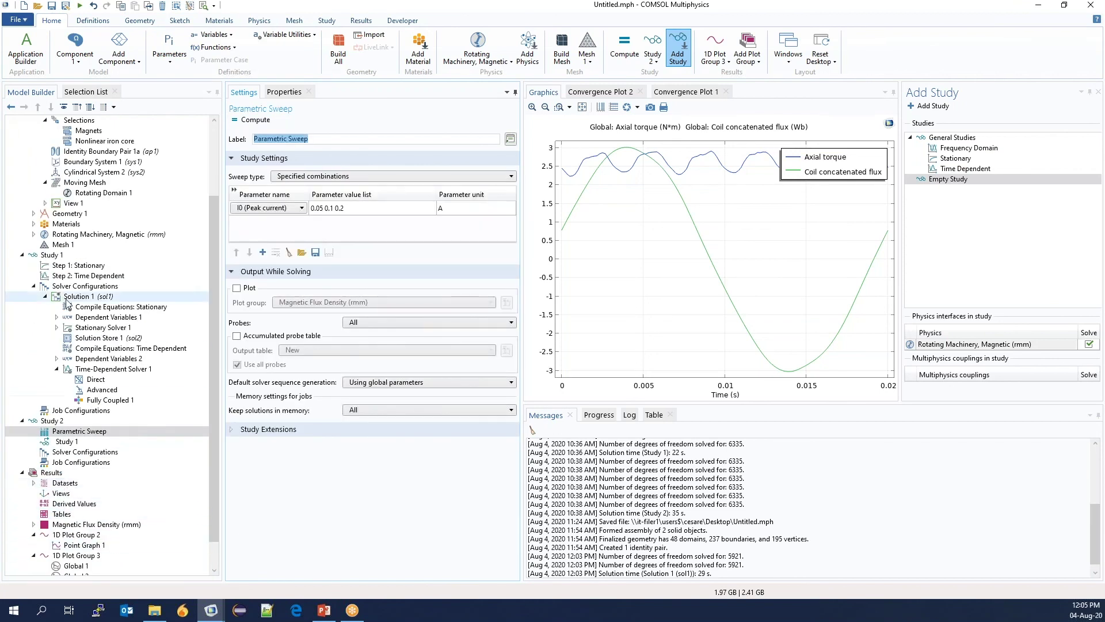
pyautogui.click(88, 275)
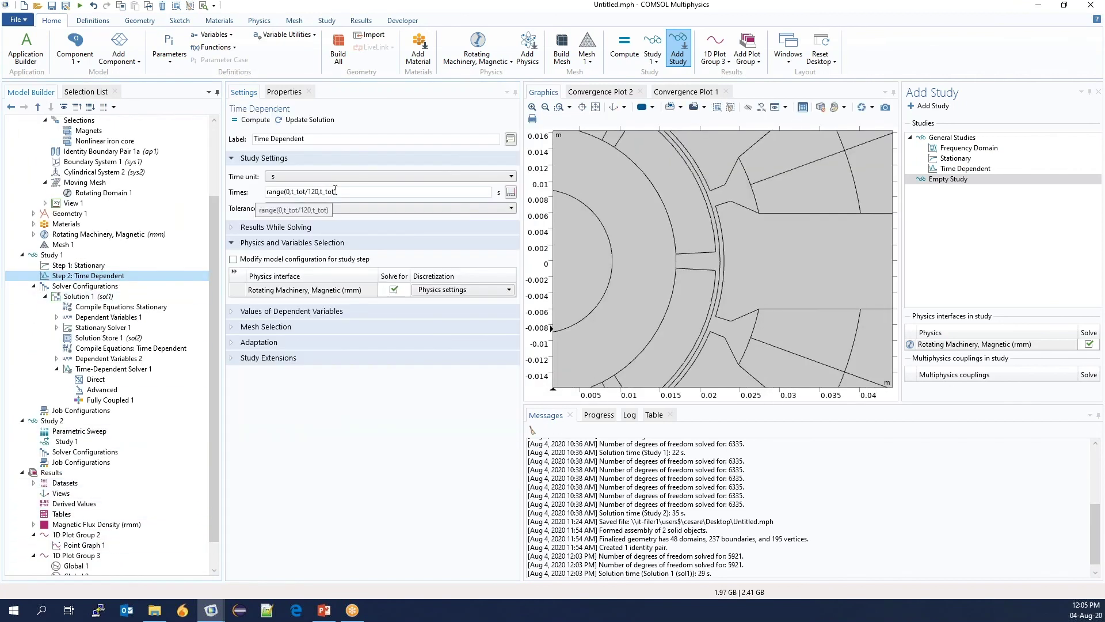
pyautogui.click(335, 192)
pyautogui.write('/3')
# Compute Study 2
pyautogui.click(95, 556)
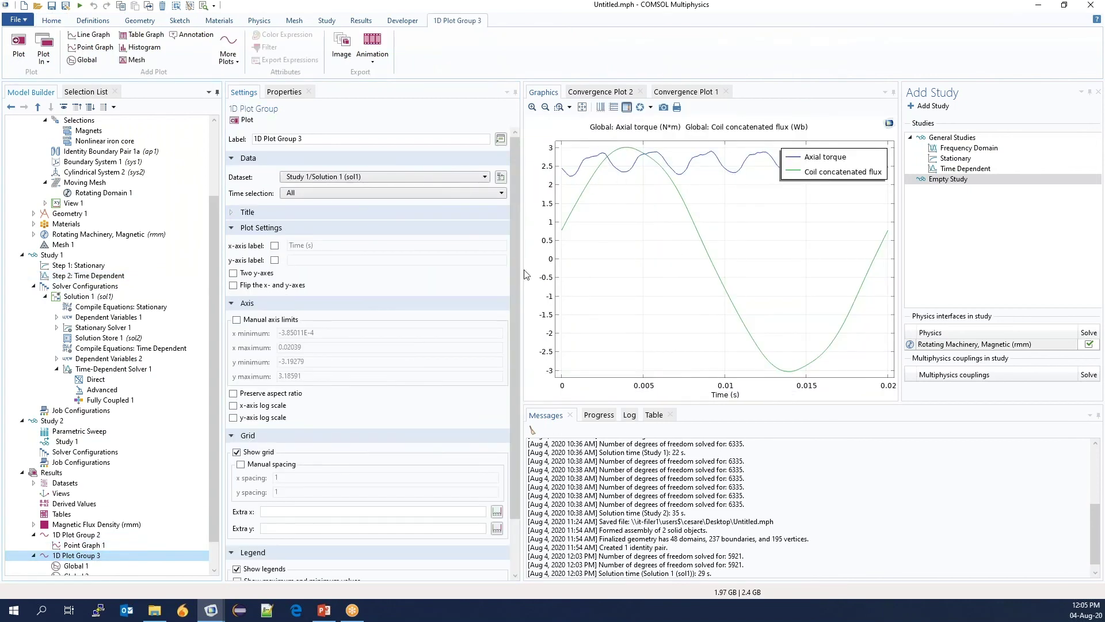
pyautogui.click(52, 421)
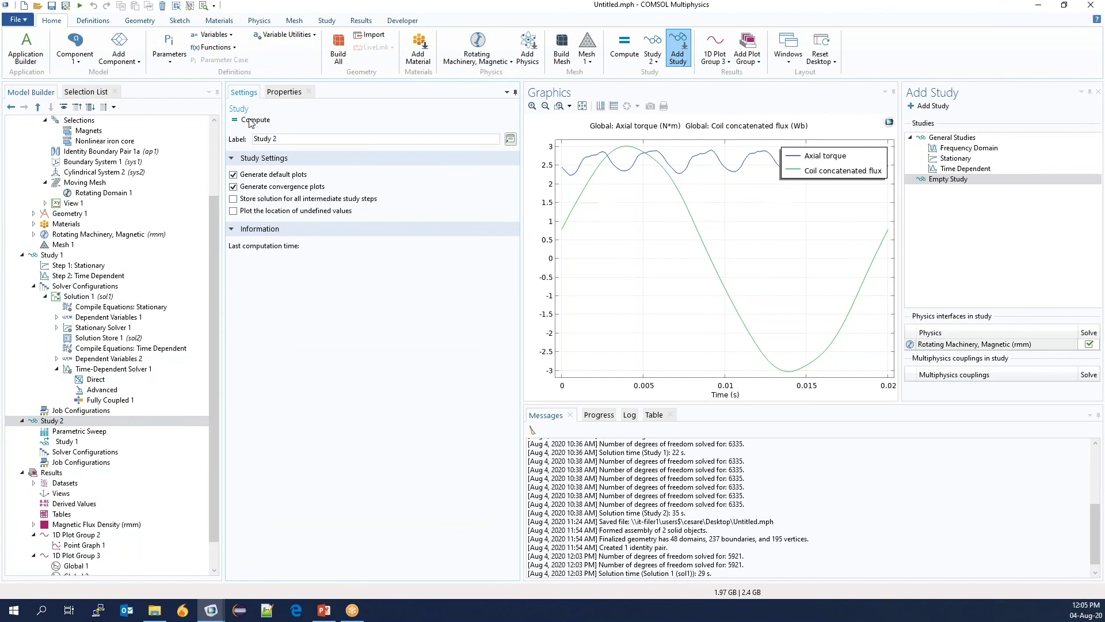
pyautogui.click(252, 121)
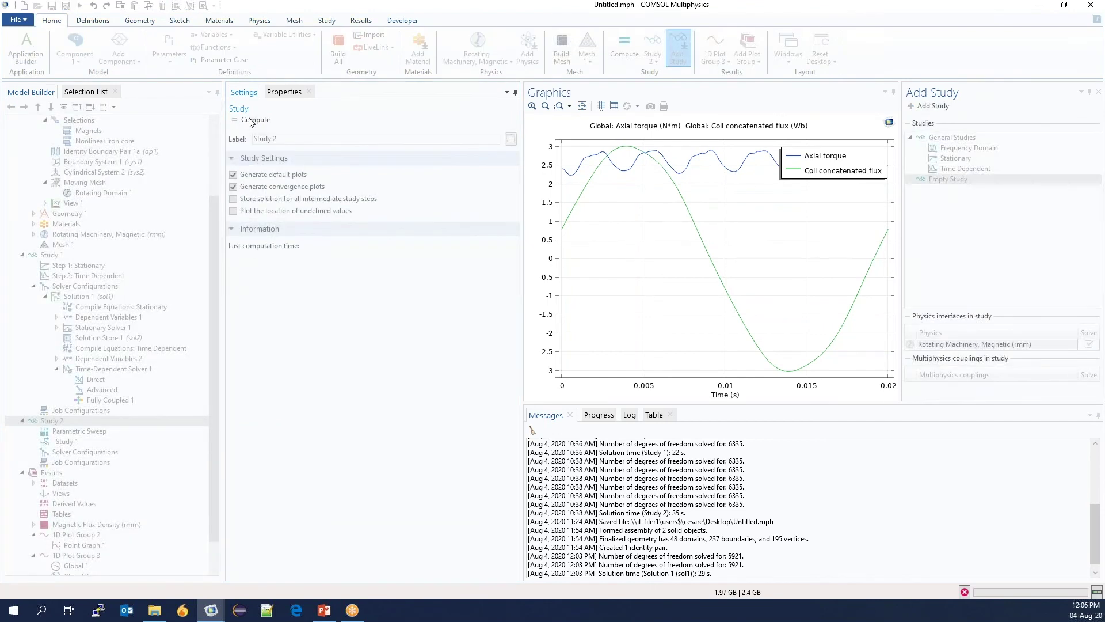
# Evaluate the time-average of rmm.Tax_0 per I0 on Parametric Solutions 1 into a new table
pyautogui.rightClick(89, 503)
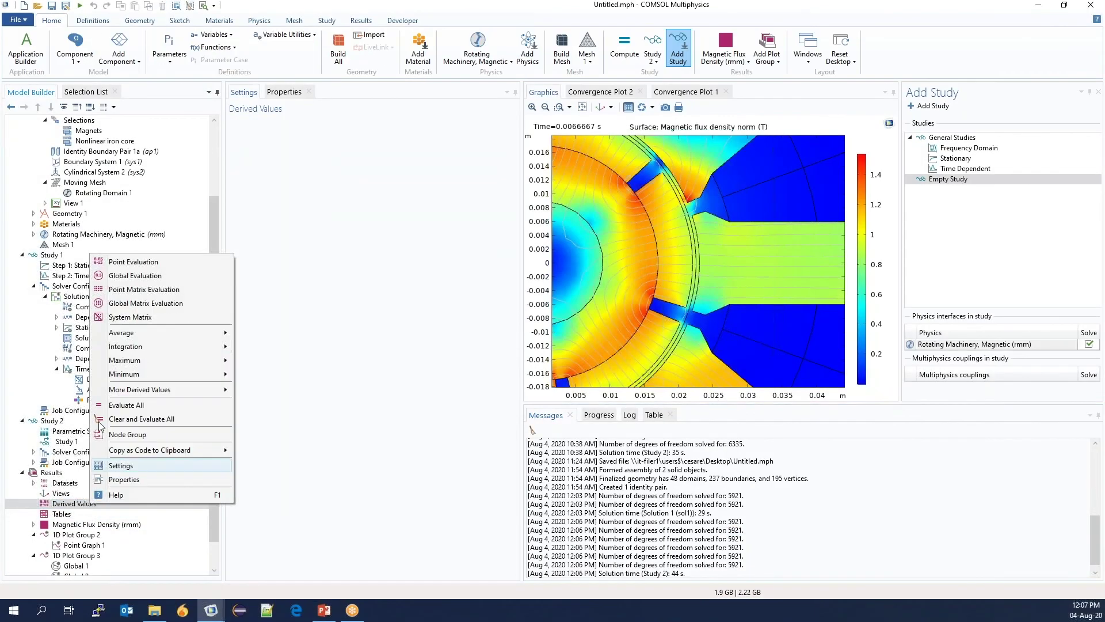
pyautogui.click(153, 282)
pyautogui.click(501, 212)
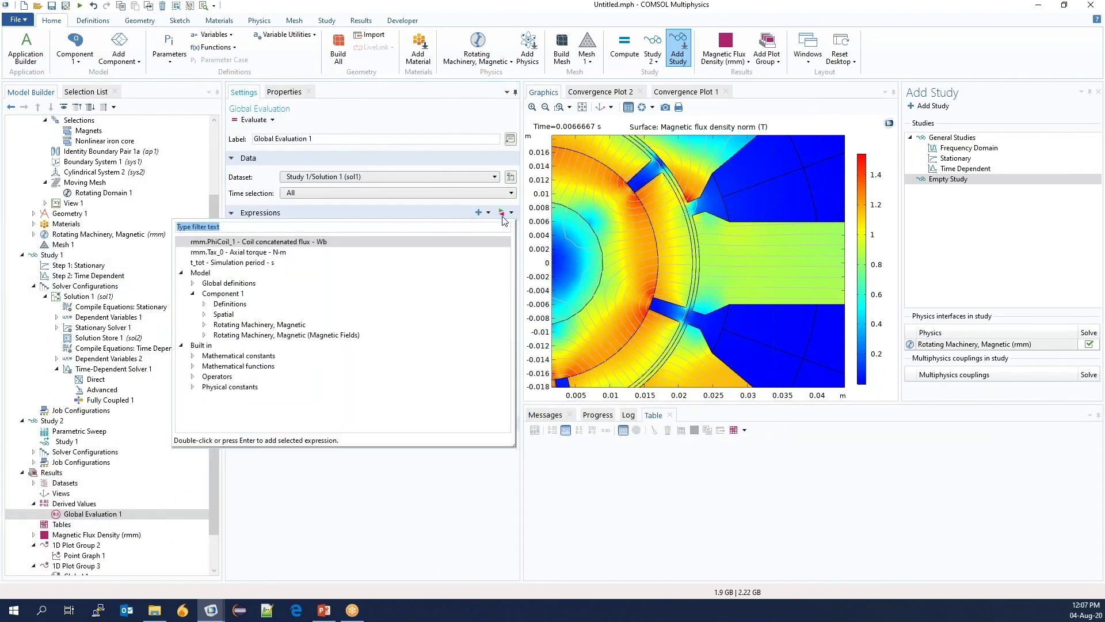
pyautogui.doubleClick(253, 252)
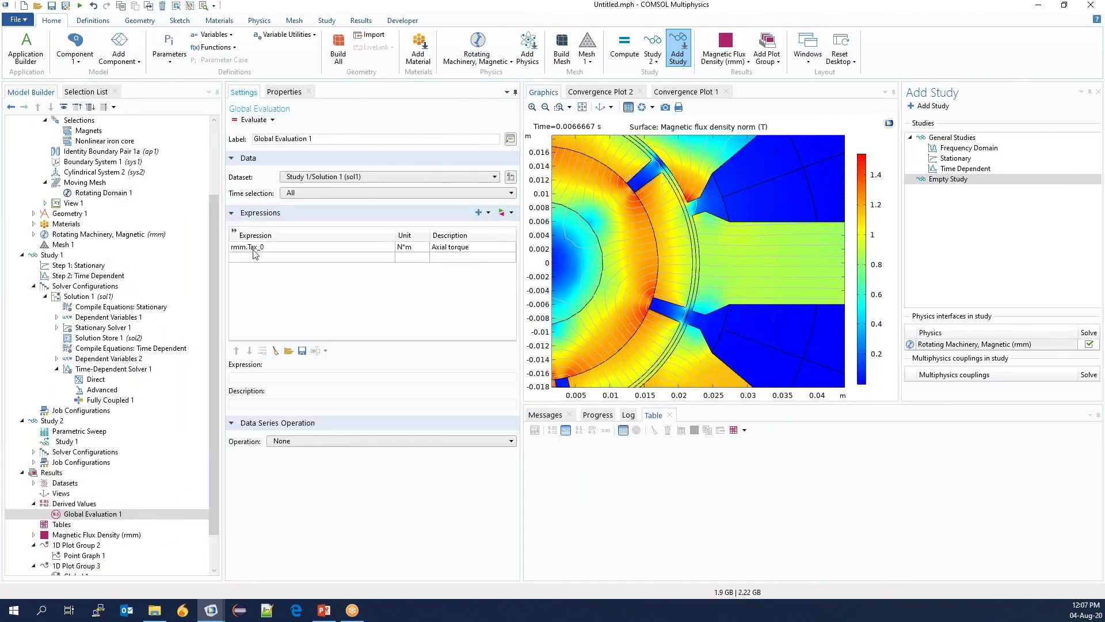
pyautogui.click(310, 178)
pyautogui.click(301, 232)
pyautogui.click(334, 222)
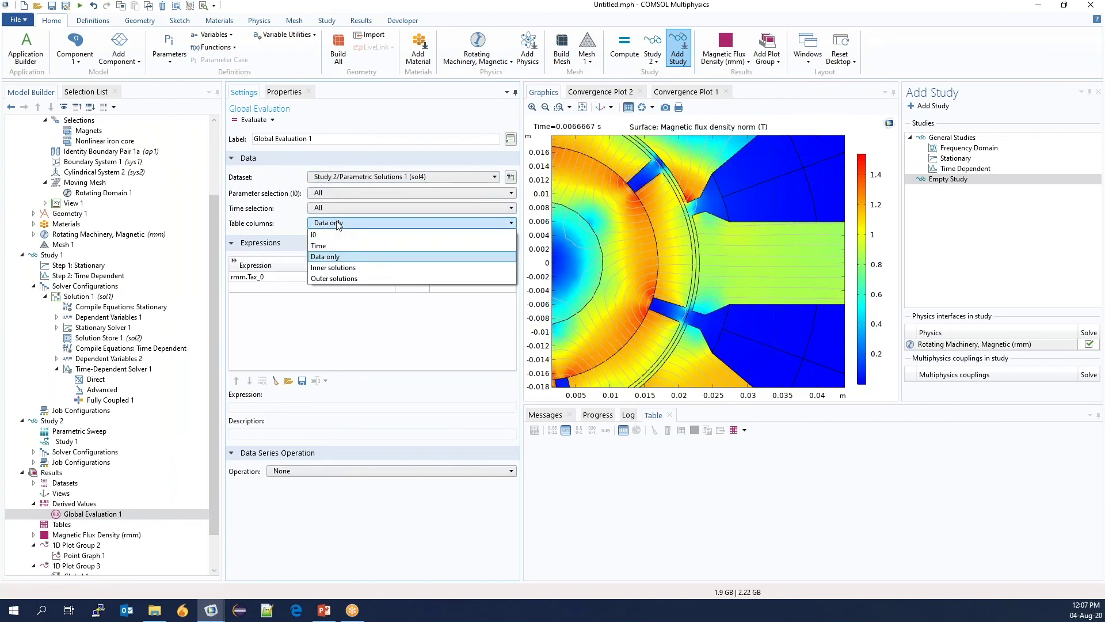
pyautogui.click(343, 279)
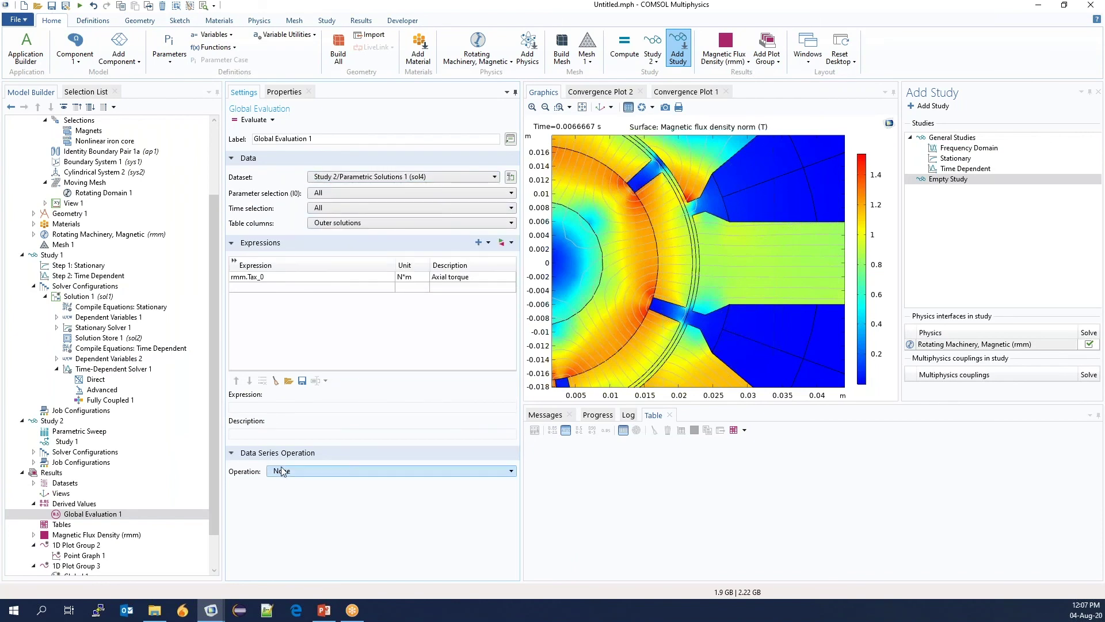
pyautogui.click(284, 471)
pyautogui.click(286, 494)
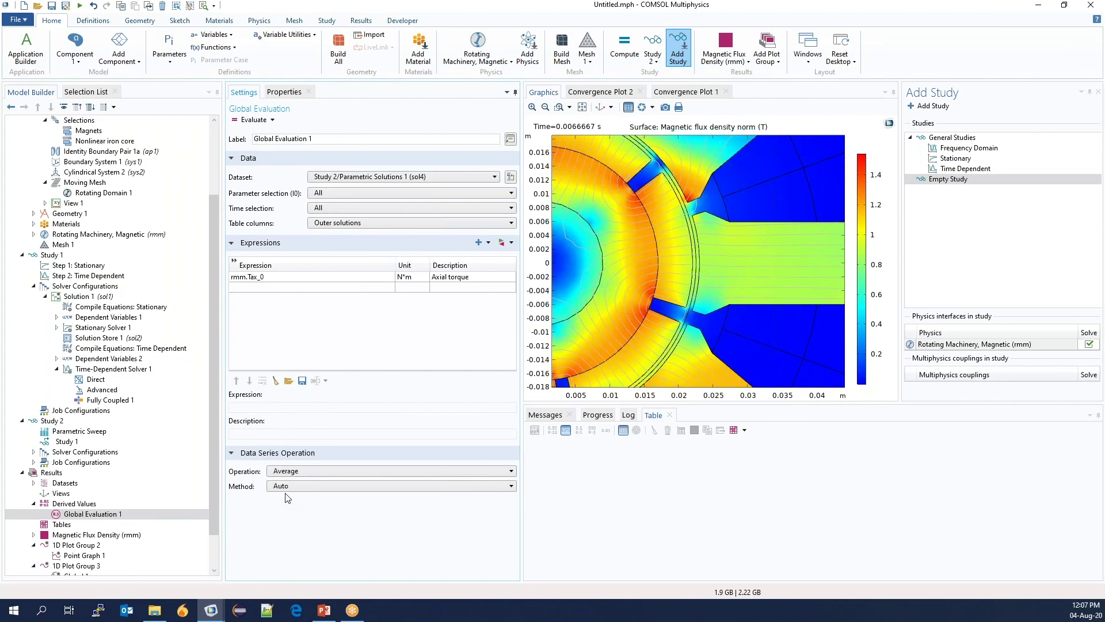
pyautogui.click(272, 120)
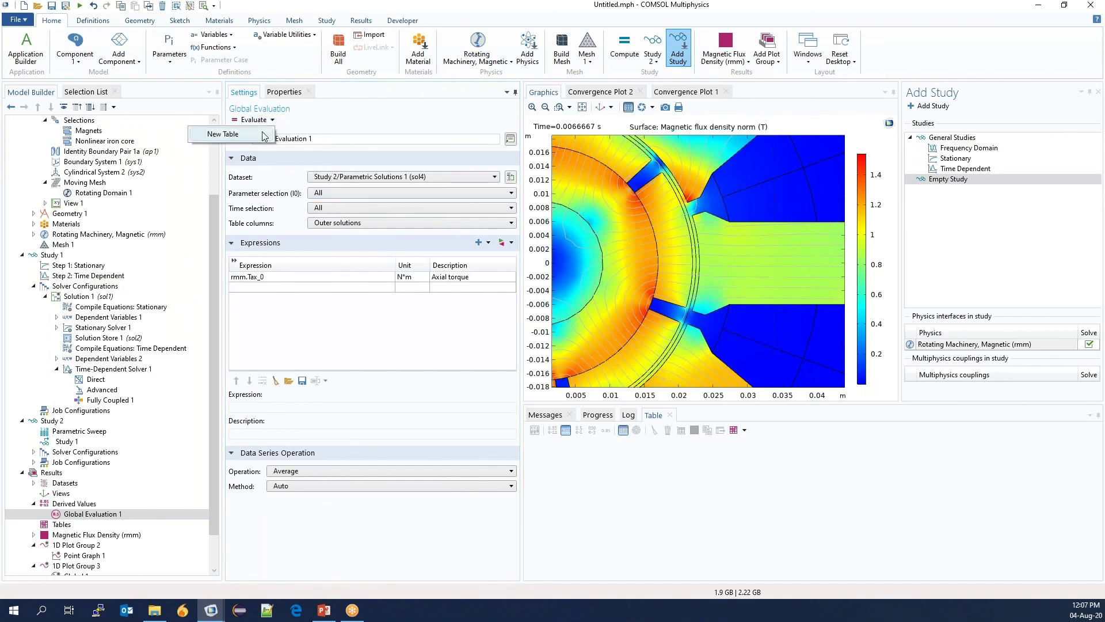
pyautogui.click(216, 133)
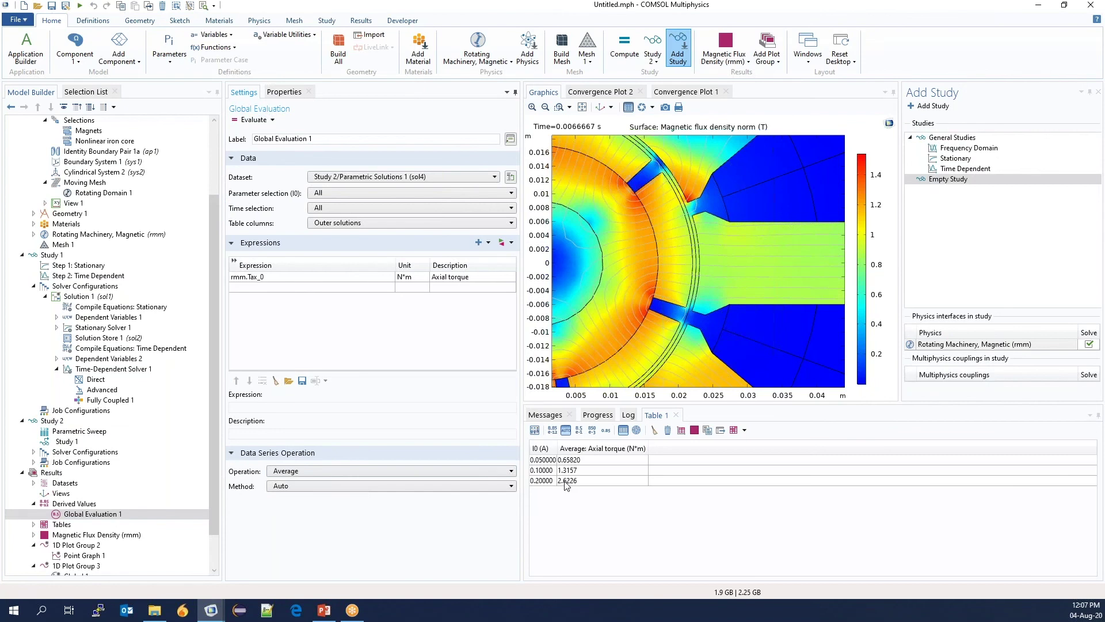
# Add the standard deviation of axial torque to Table 1
pyautogui.click(353, 469)
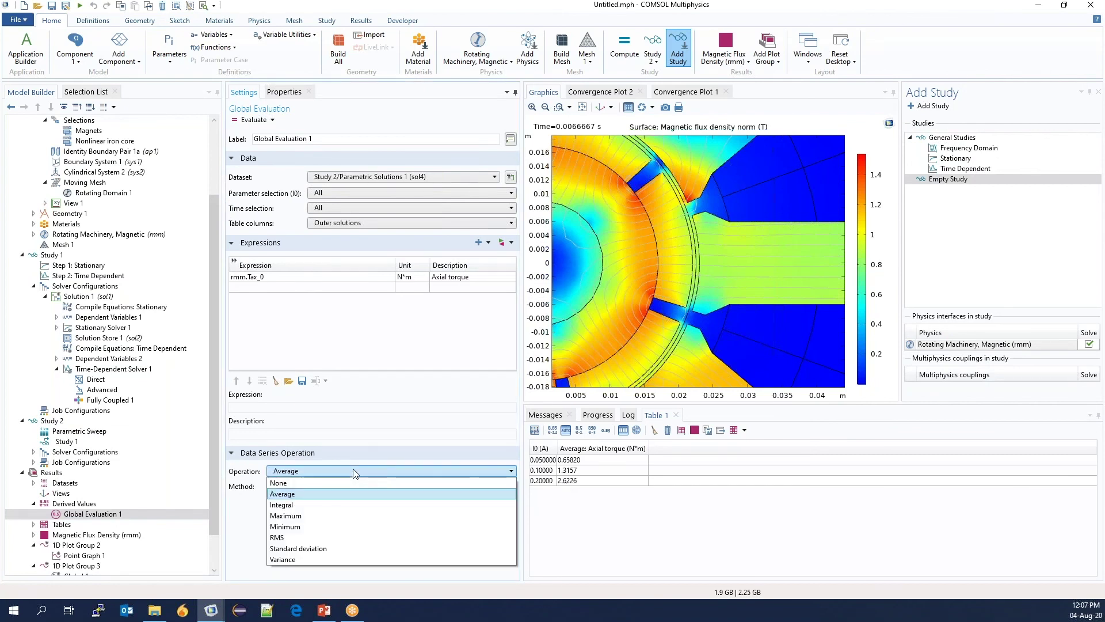
pyautogui.click(304, 548)
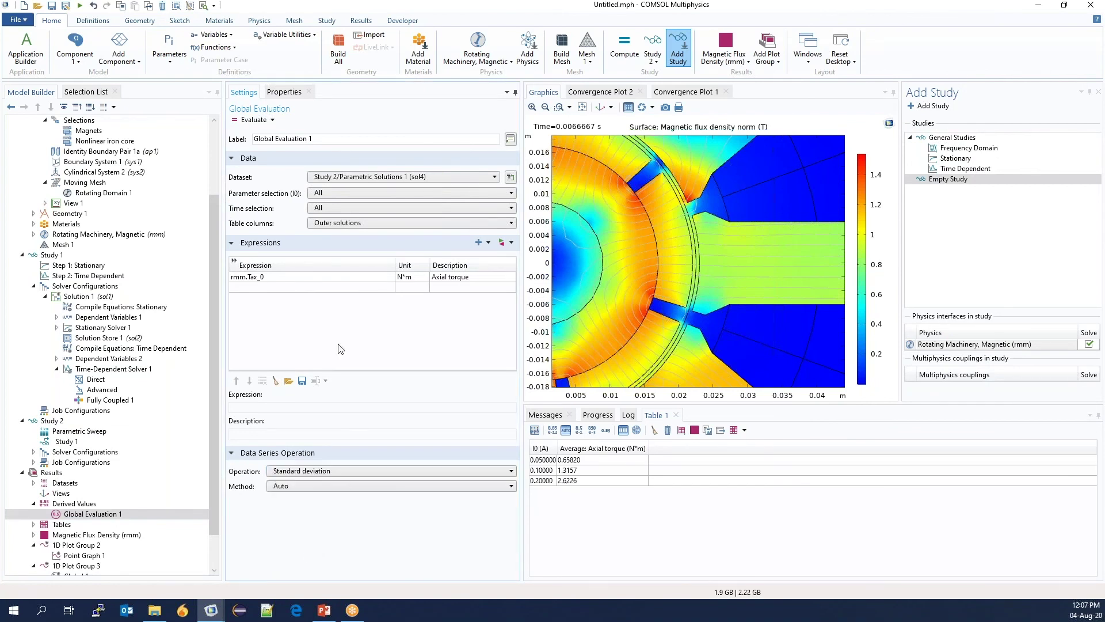
pyautogui.click(272, 120)
pyautogui.click(261, 151)
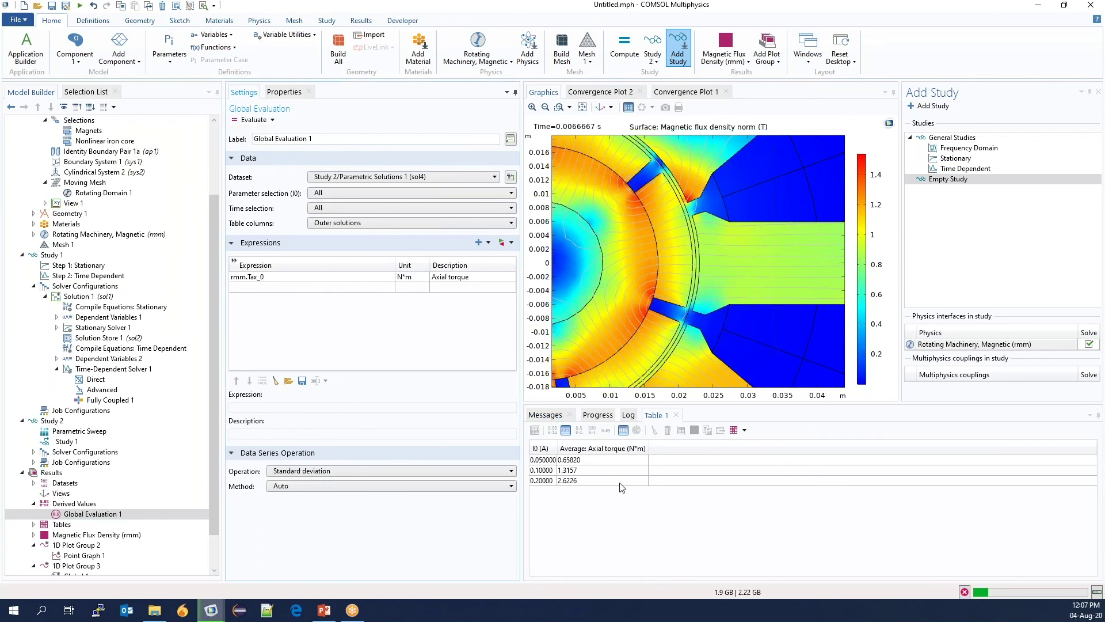